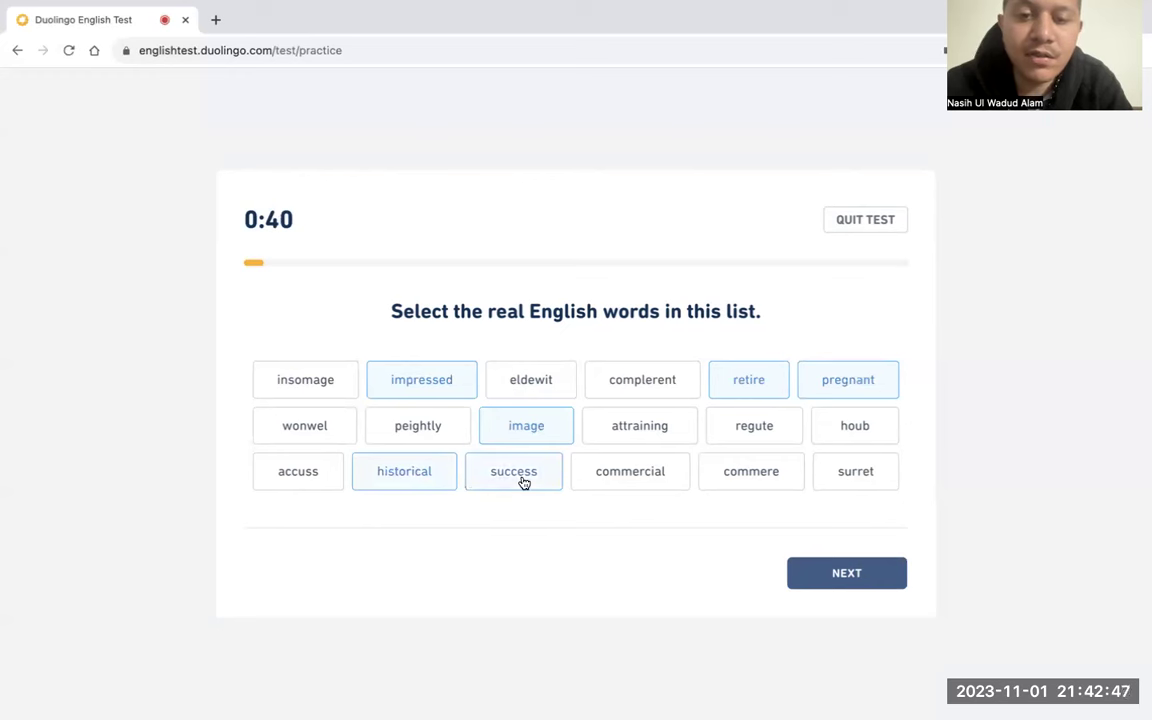
Add "commercial" to the selected real English words and submit the answer
click(605, 487)
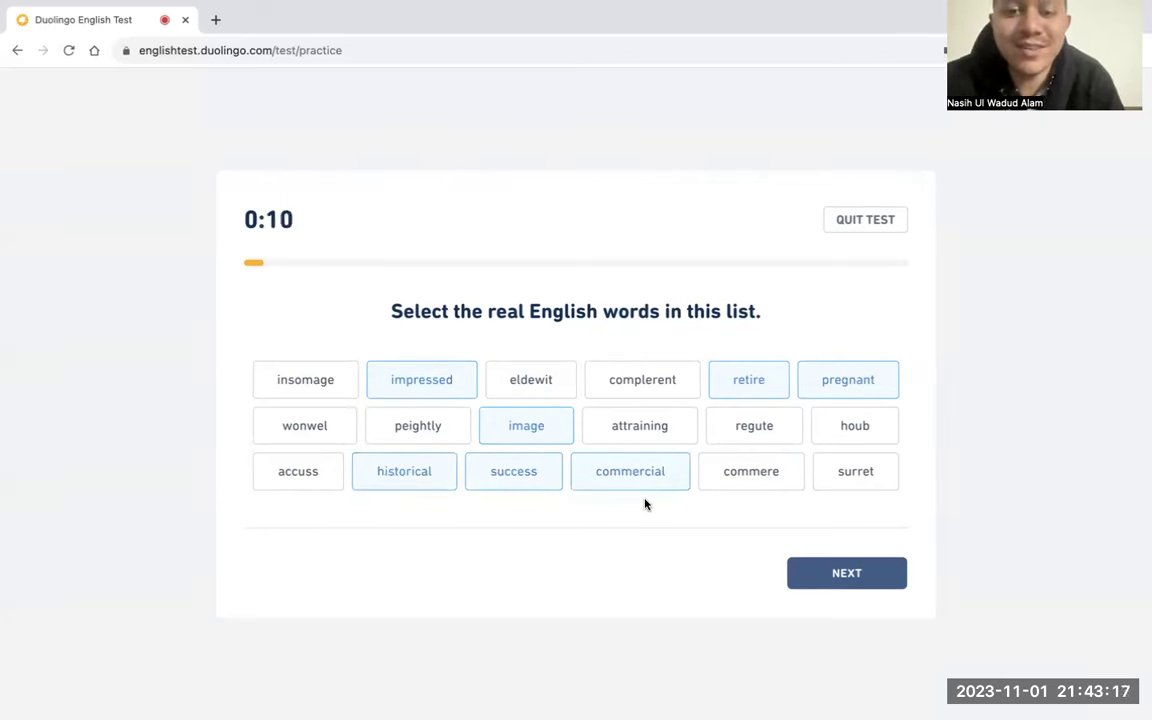
click(857, 568)
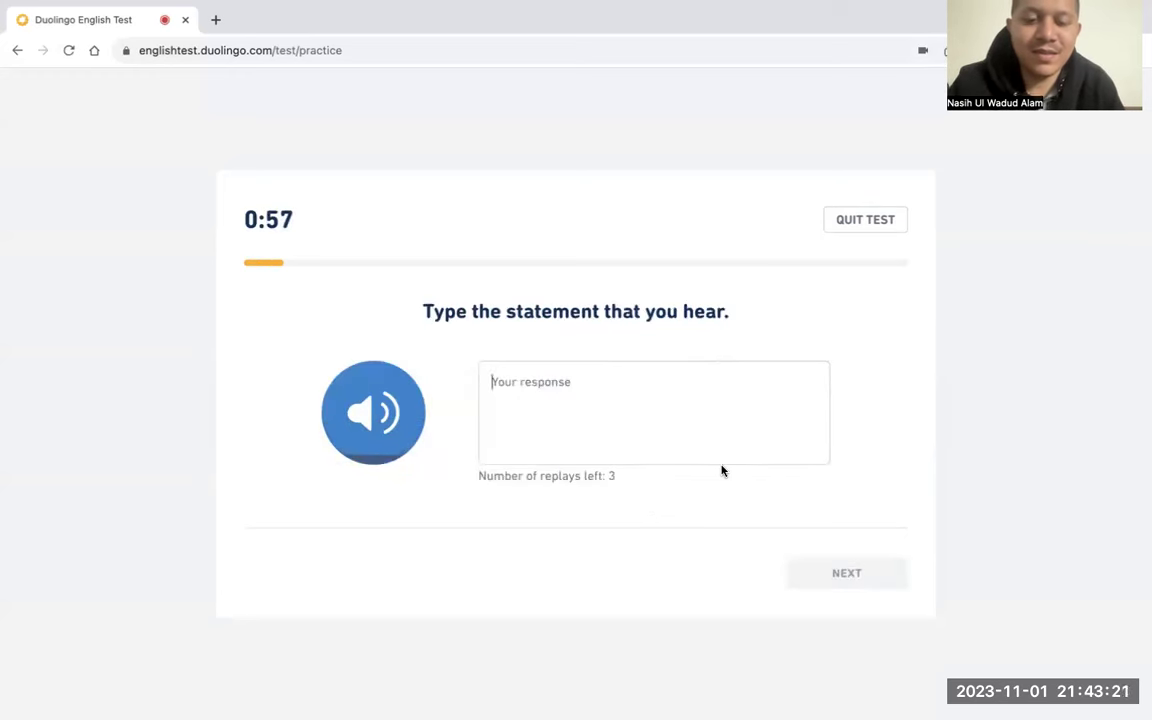
Transcribe the spoken statement as "Go ahead and take your pick.", replay the audio to check it, and submit the answer
text(Go ahead and take your pick)
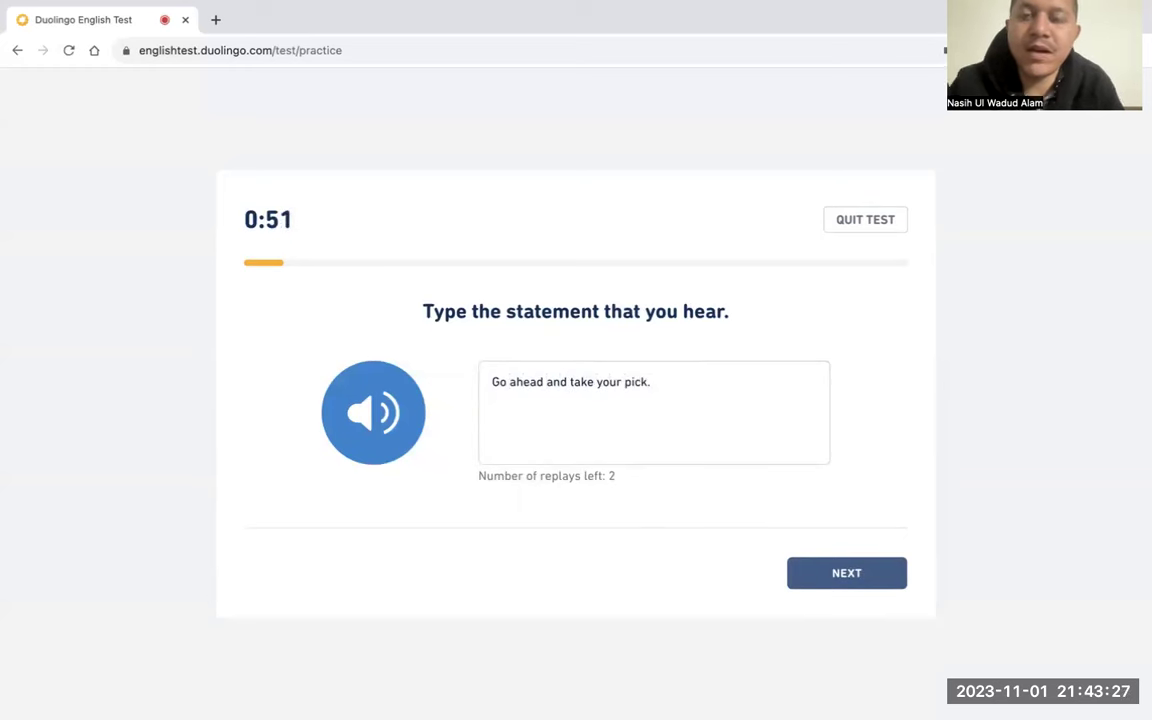
text(.)
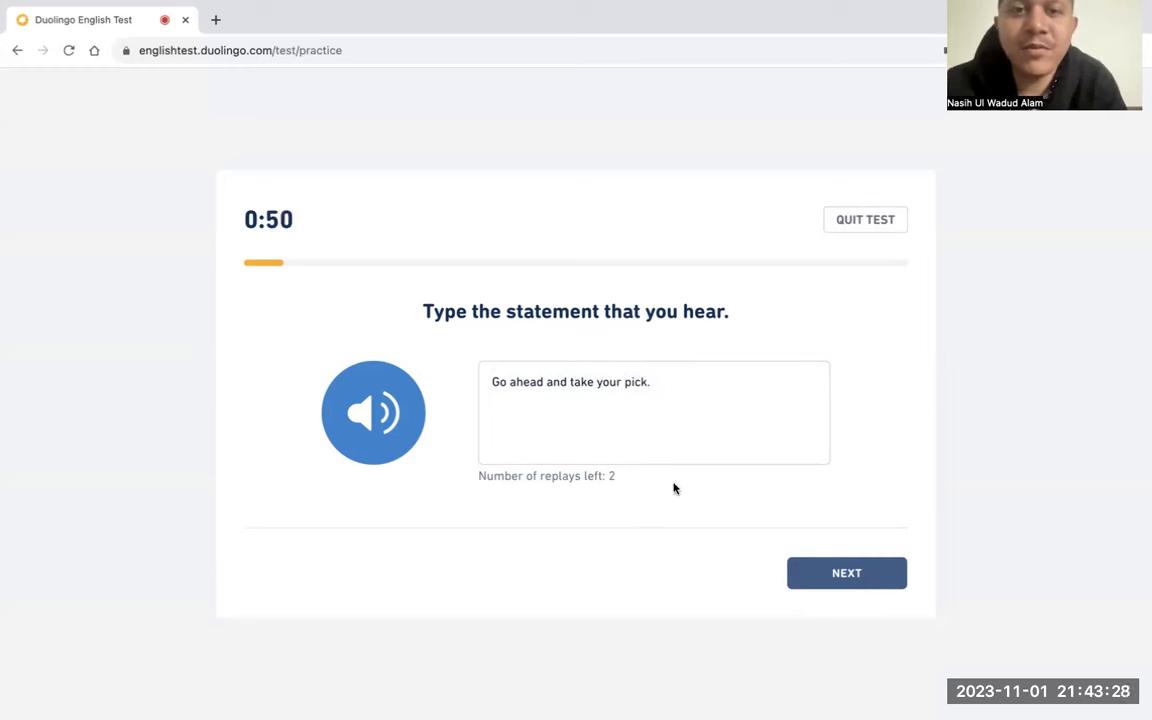
click(397, 420)
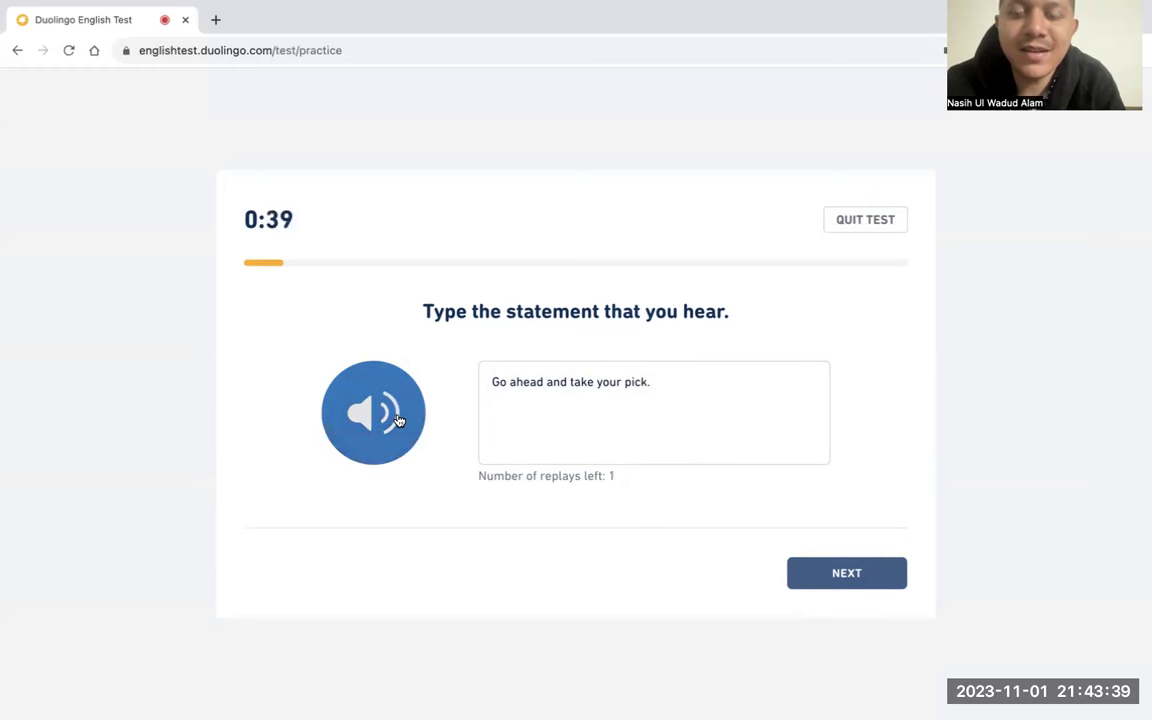
click(397, 420)
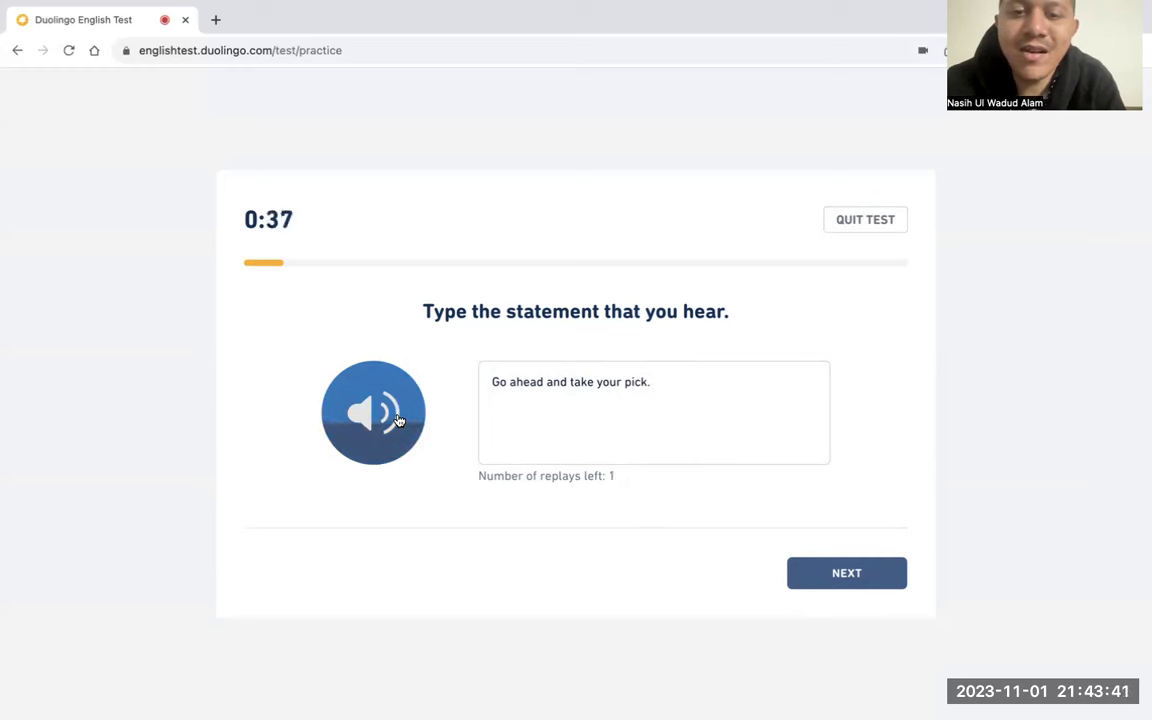
click(879, 585)
Begin the image description with "I see a cat perching on a sofa. She is watching outside the window"
click(723, 450)
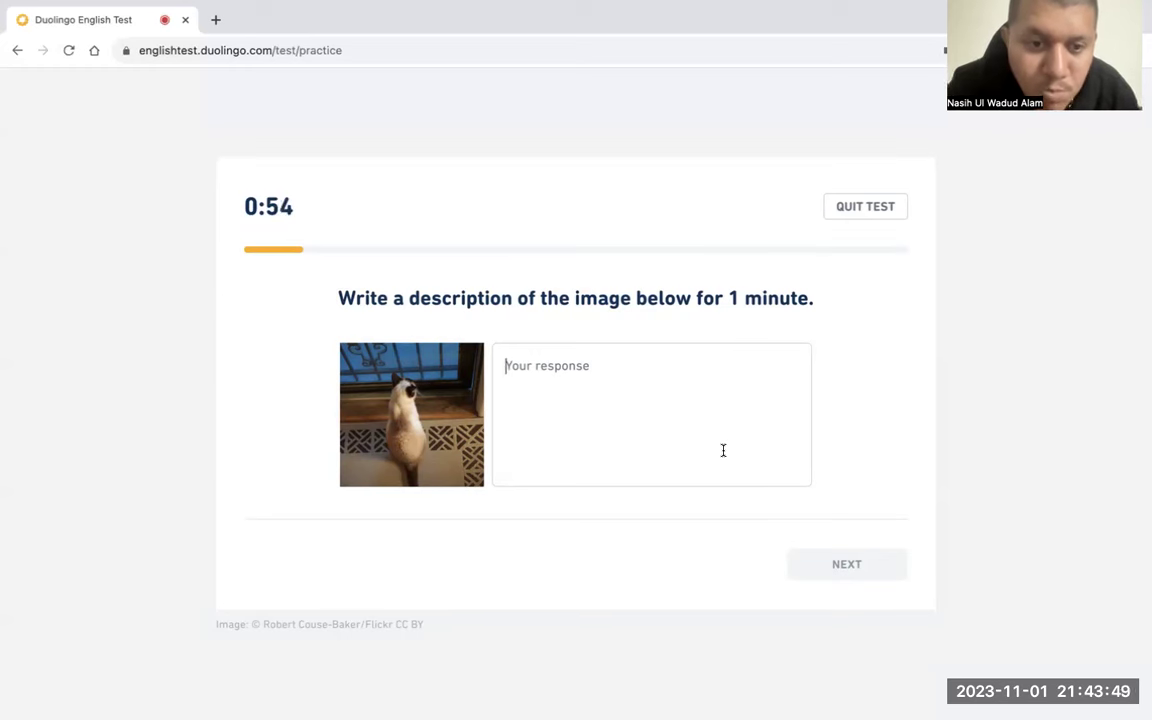
text(I see a cat )
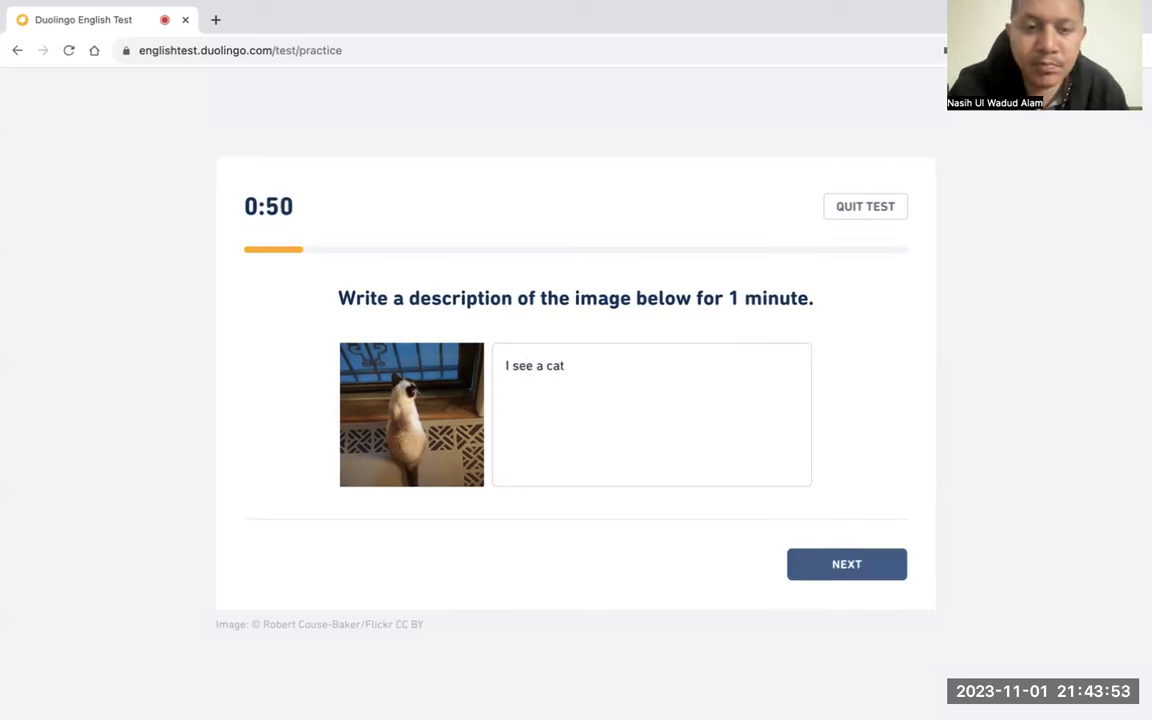
text(perchi)
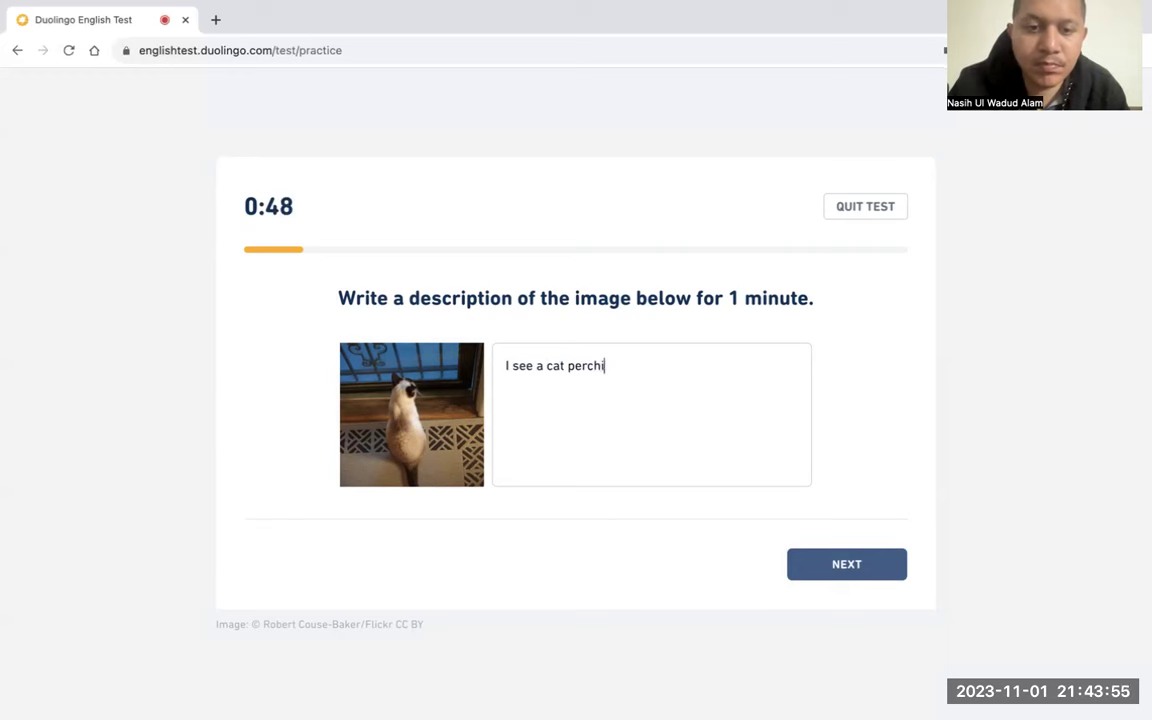
text(ng on)
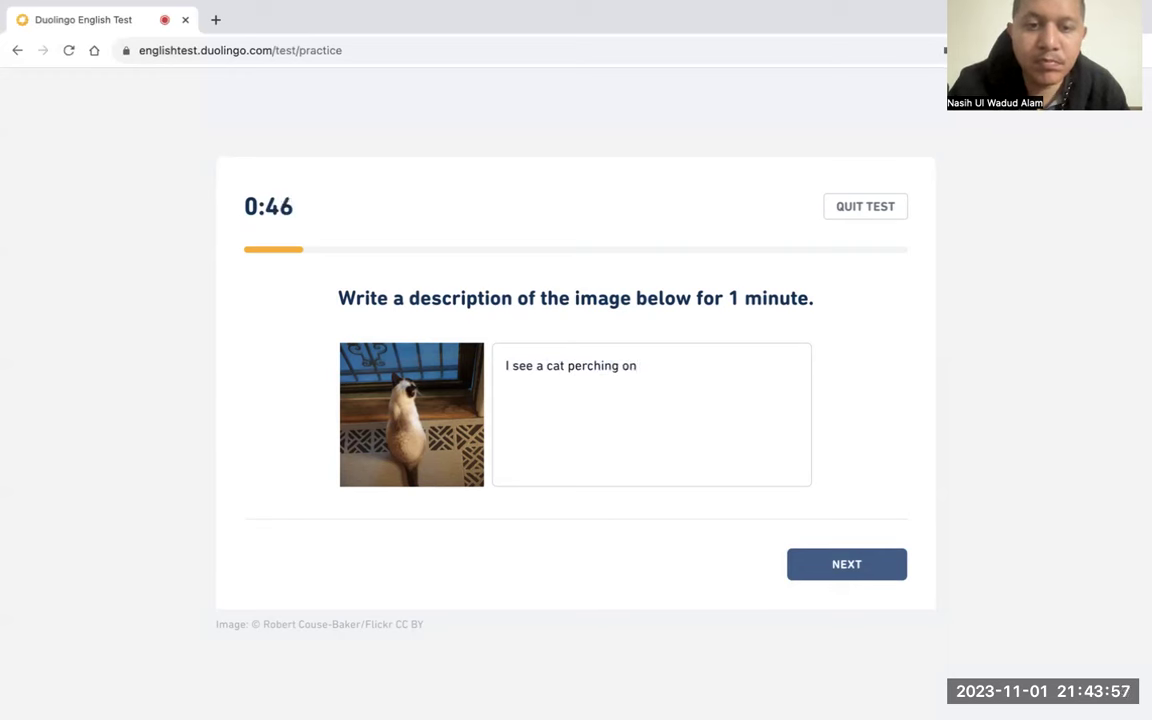
text( an o)
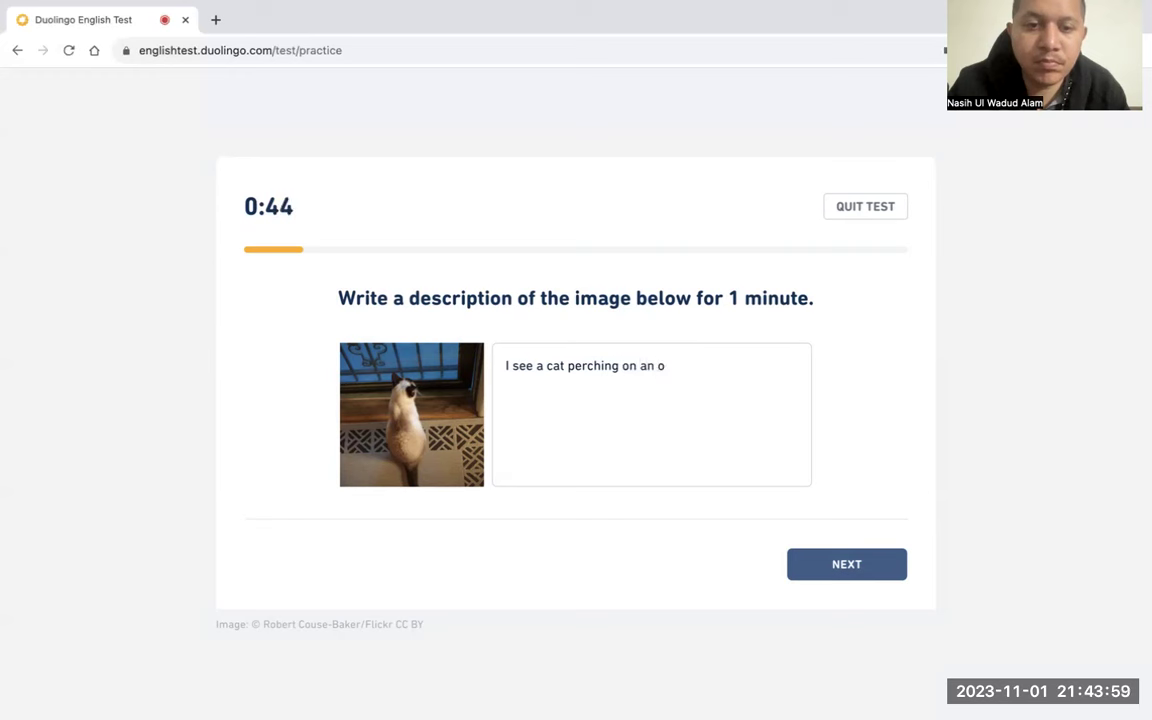
key(BackSpace)
text(b)
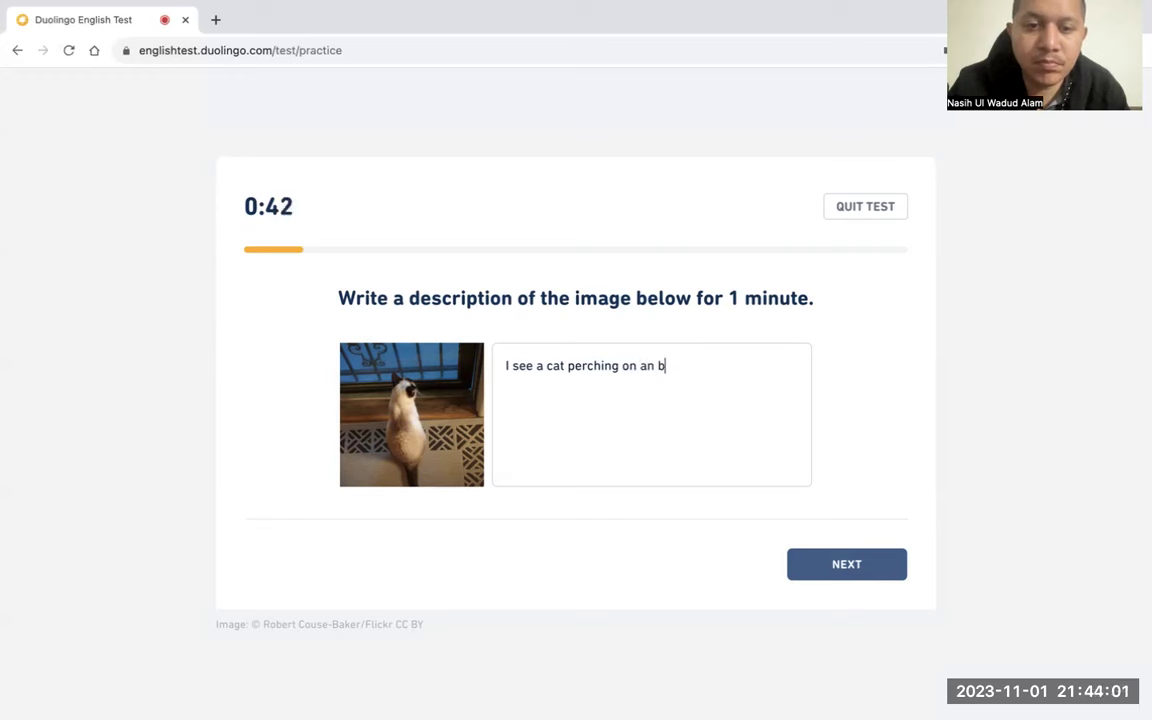
key(BackSpace)
key(BackSpace)
key(BackSpace)
text(sofa. She is wat)
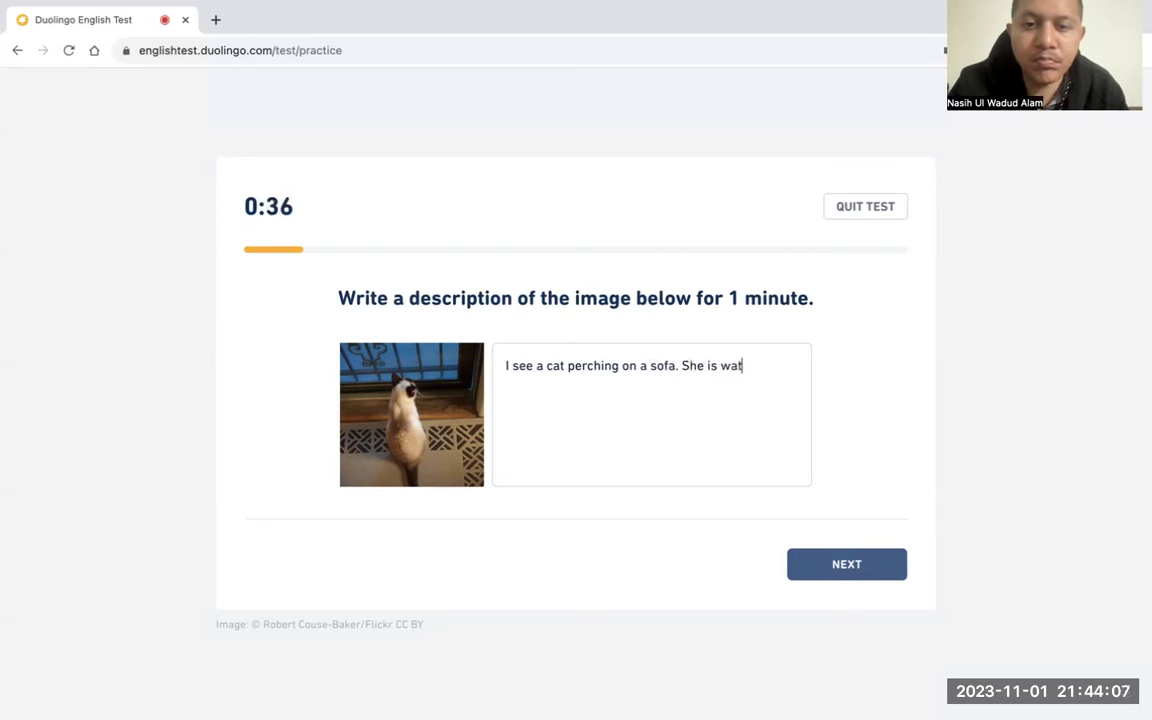
text(ching outsid)
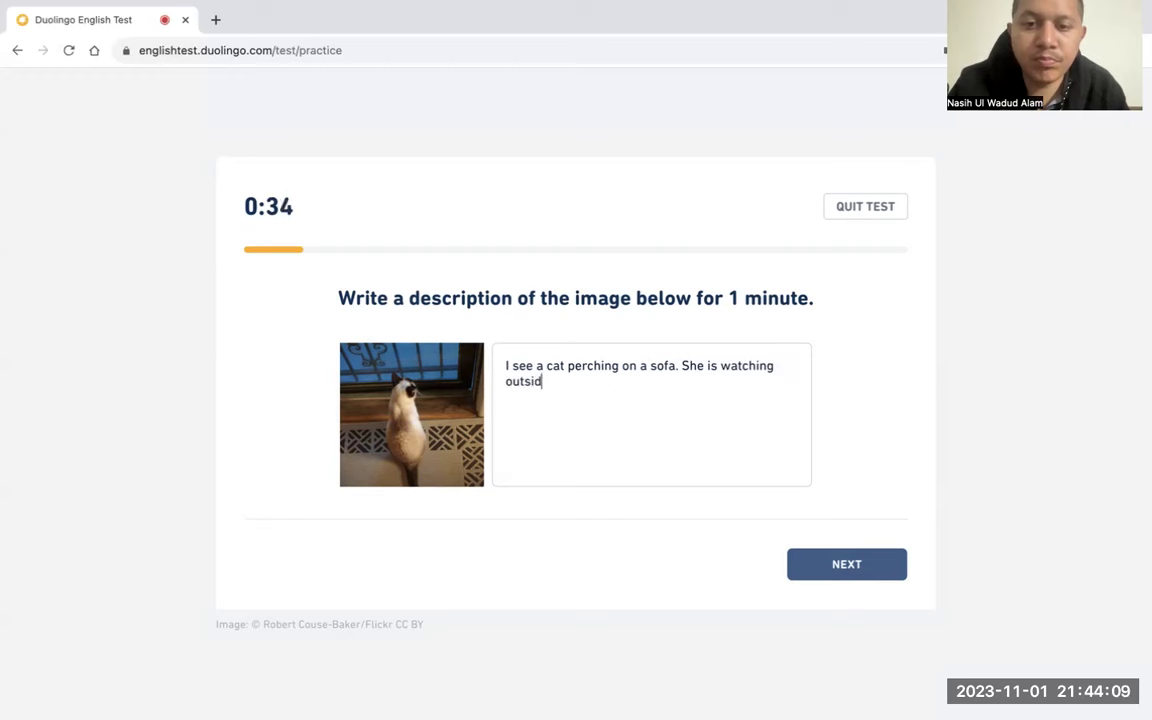
text(e the window)
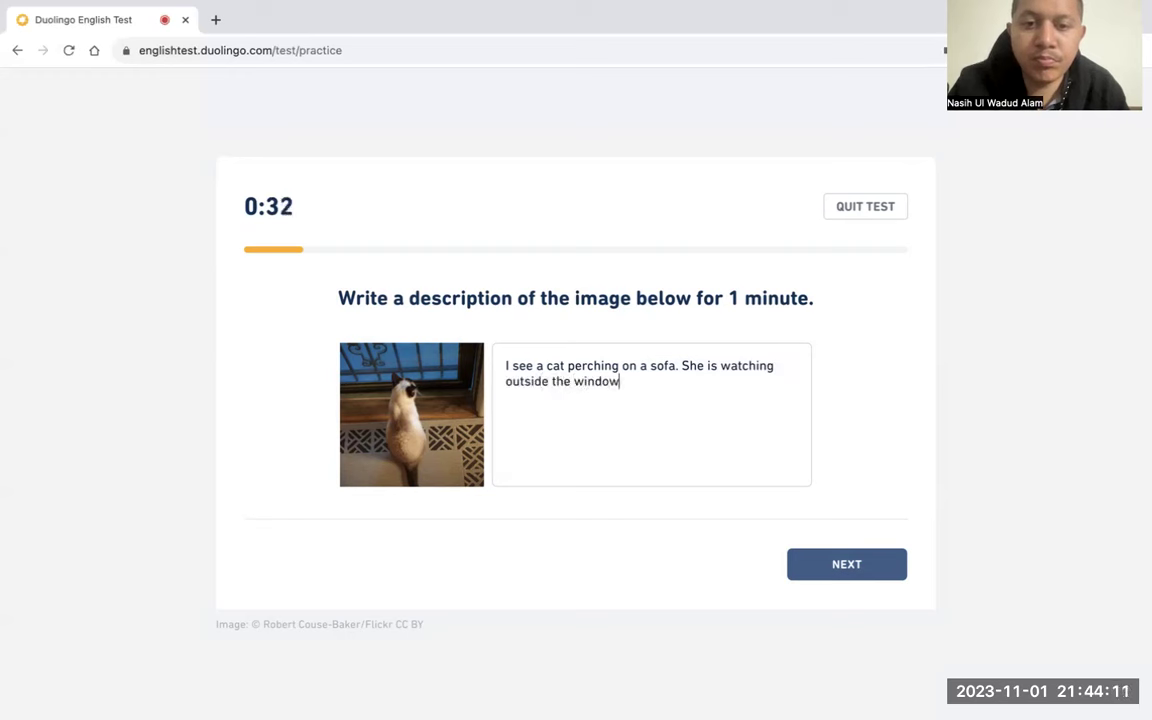
End the window sentence with a period and add "Probably, it is snowing outside." to the image description
text(. Pronan)
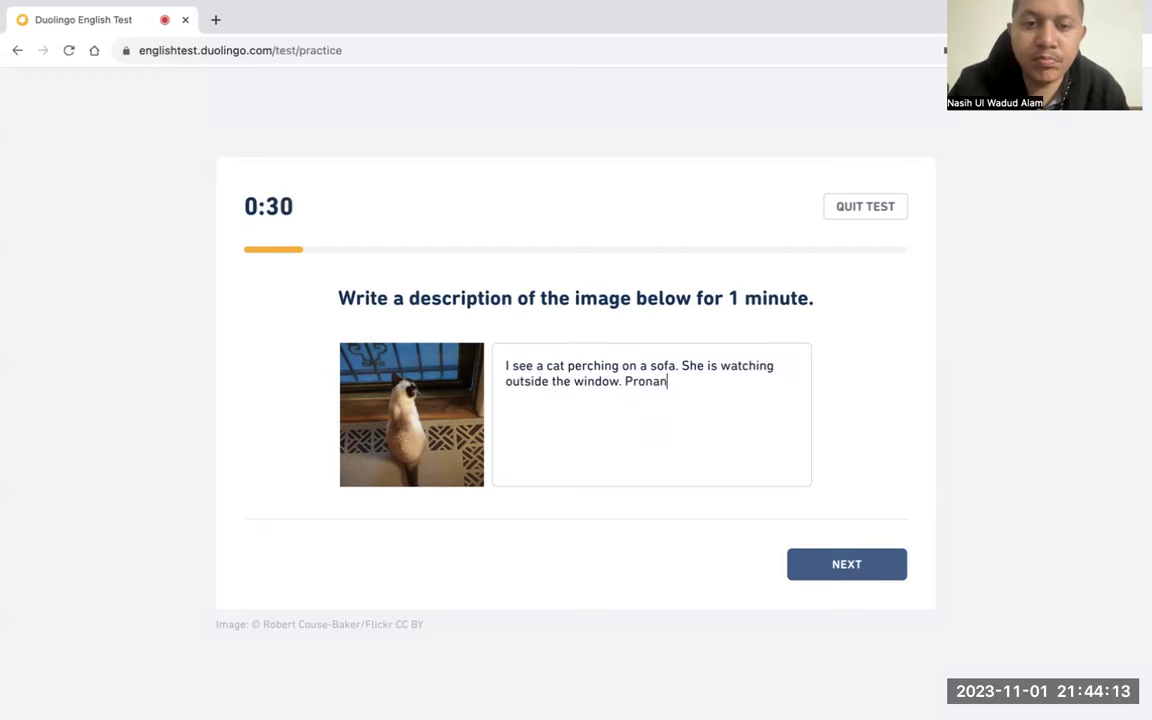
key(BackSpace)
key(BackSpace)
text(ou)
key(BackSpace)
key(BackSpace)
key(BackSpace)
text(bably, it is snowin)
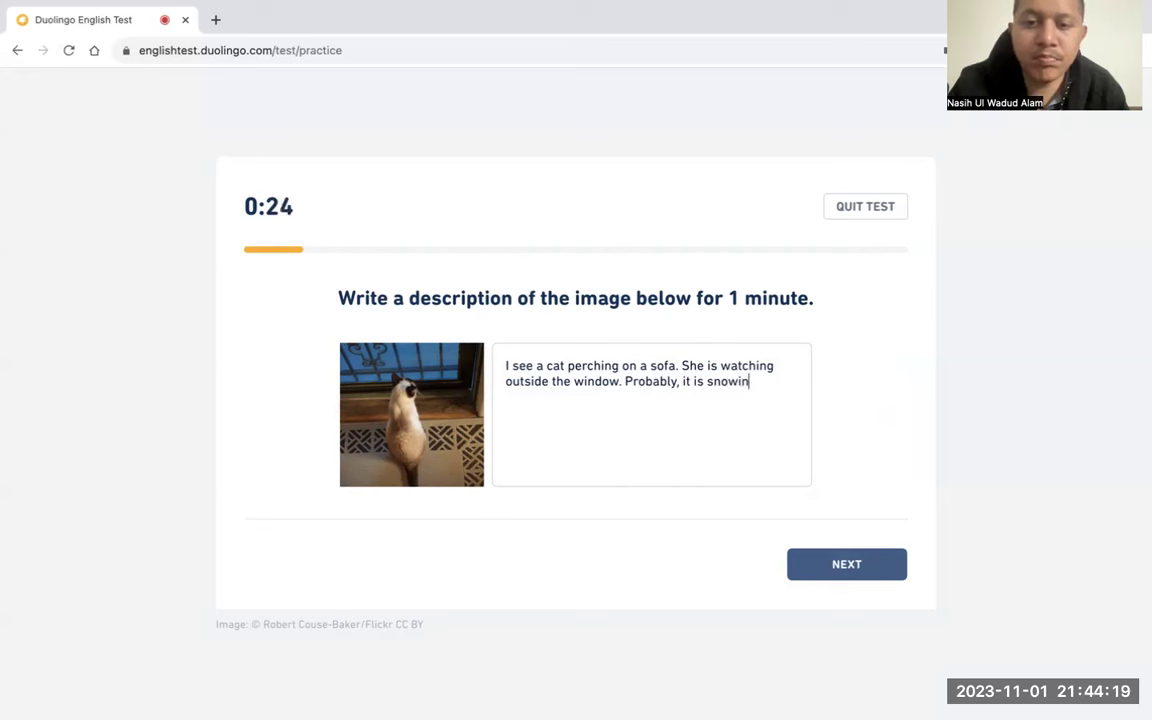
text(g outside. )
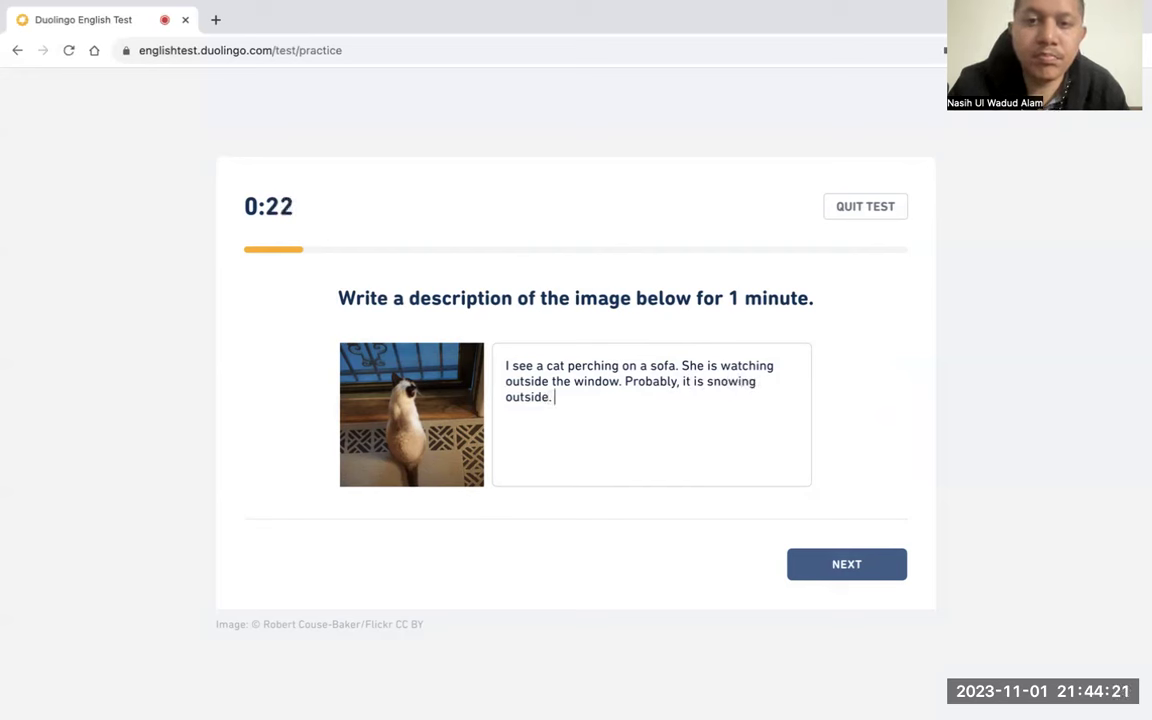
Start the image description's last sentence with "She wants to go out"
text(She wants to )
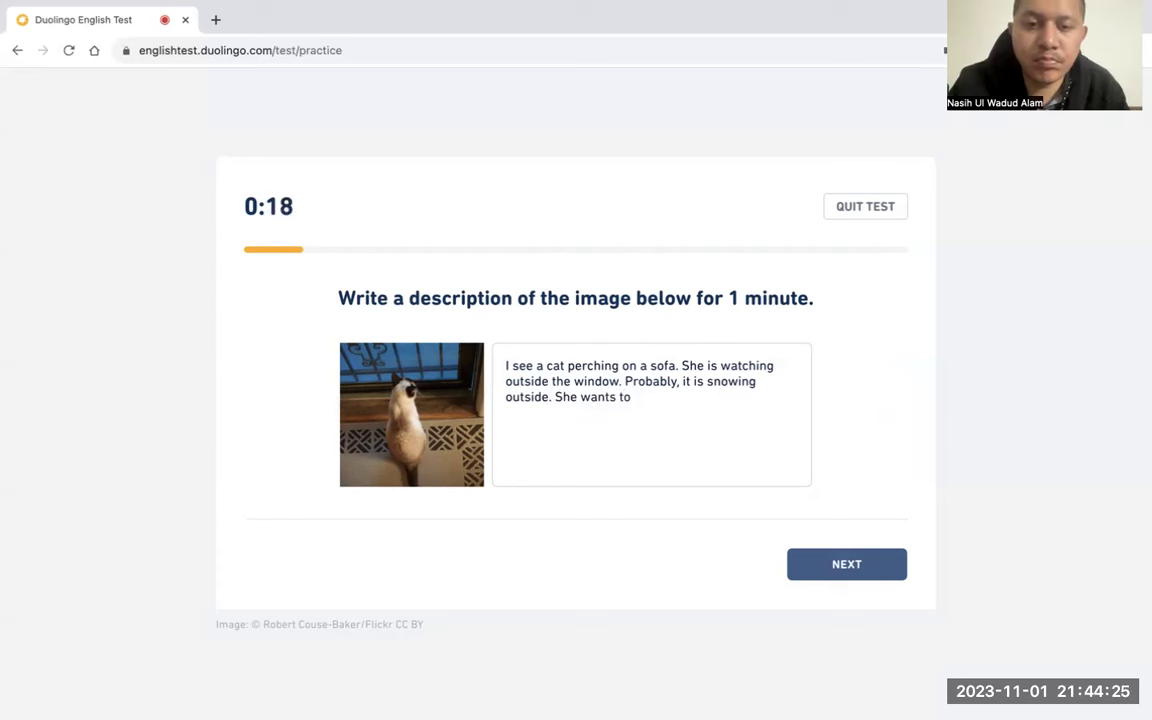
text(vis)
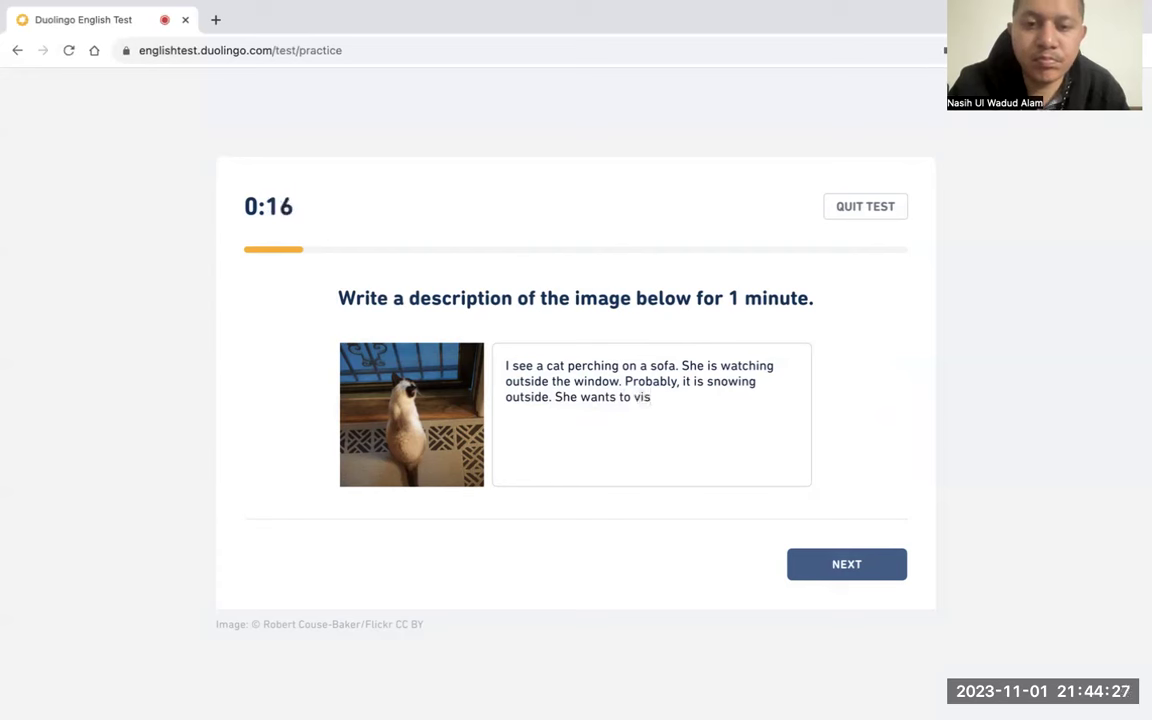
key(BackSpace)
key(BackSpace)
key(BackSpace)
text(go out)
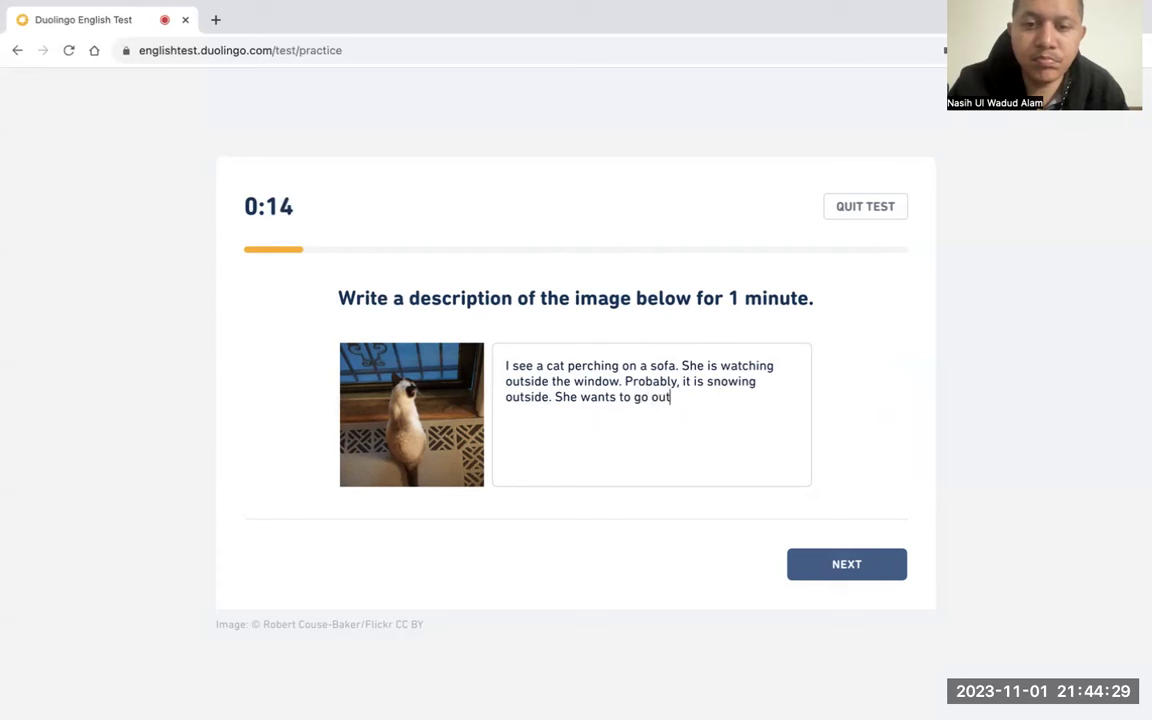
Complete the last sentence of the image description with ", but cannot because of the weather."
key(BackSpace)
key(BackSpace)
key(BackSpace)
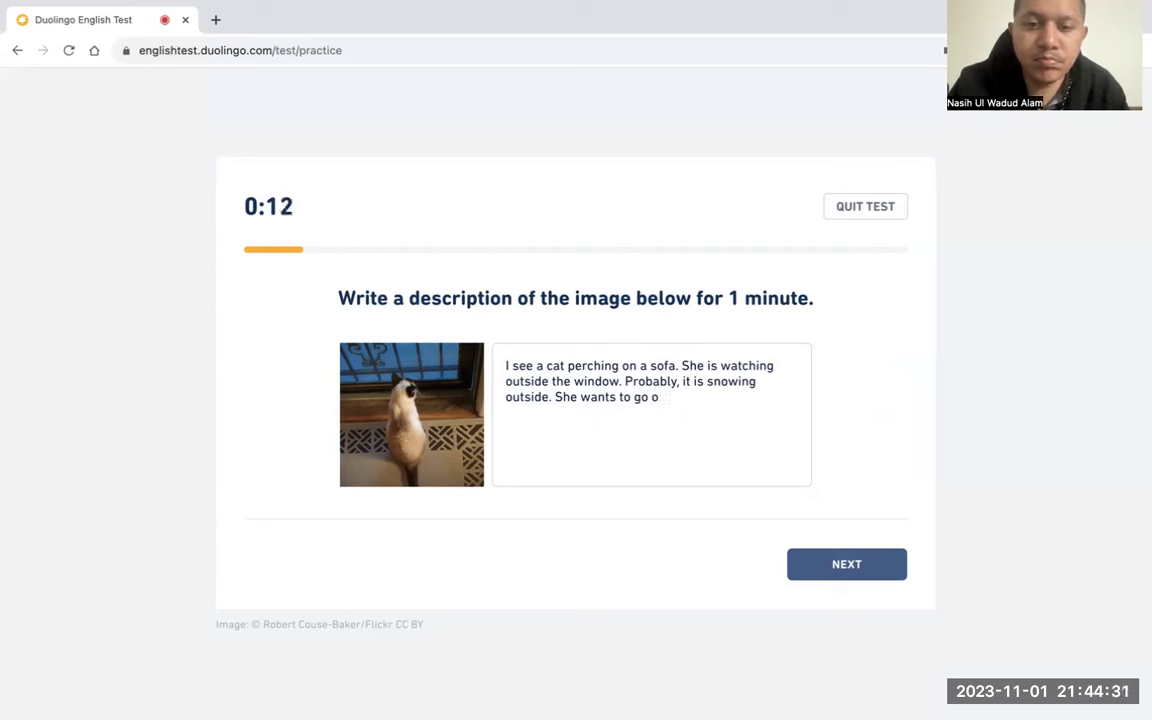
text(, cann)
key(BackSpace)
key(BackSpace)
key(BackSpace)
key(BackSpace)
text(but c)
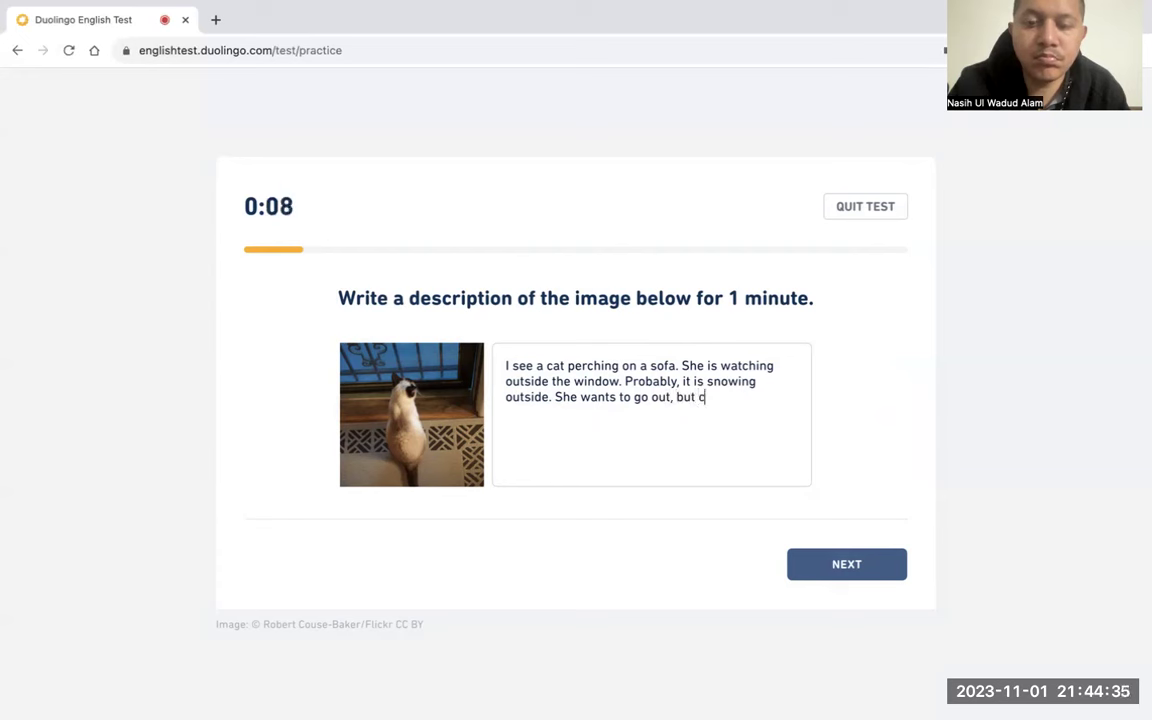
text(annot becaus)
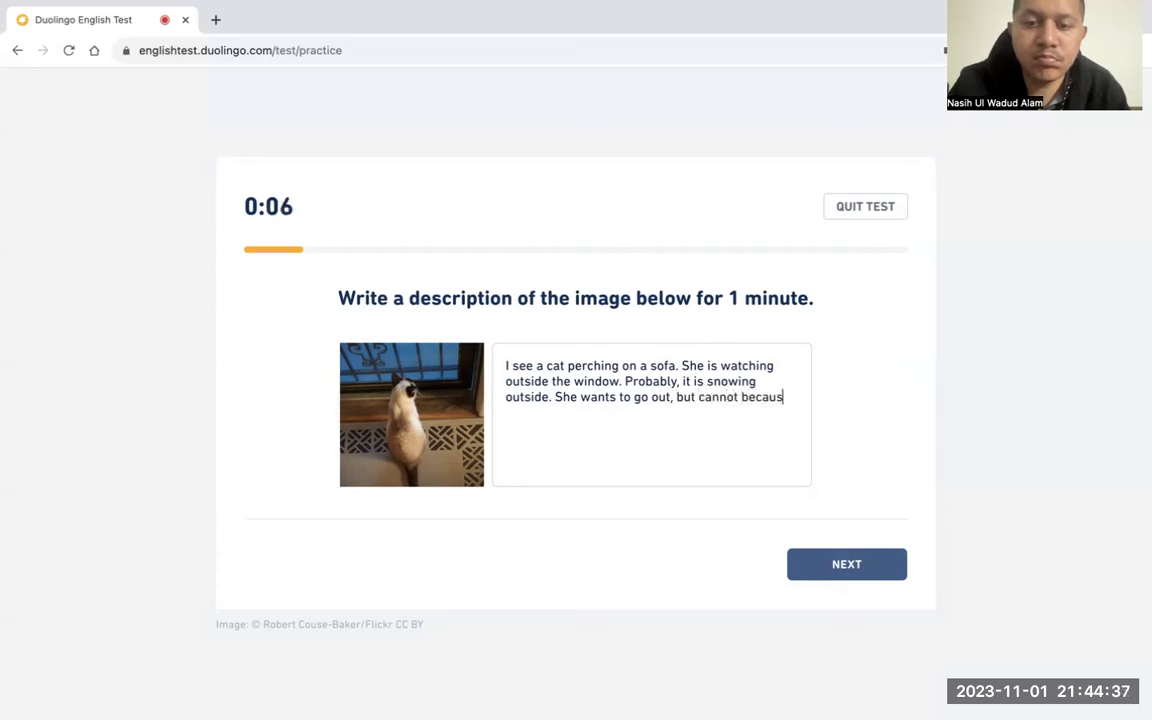
text(e of the weather.)
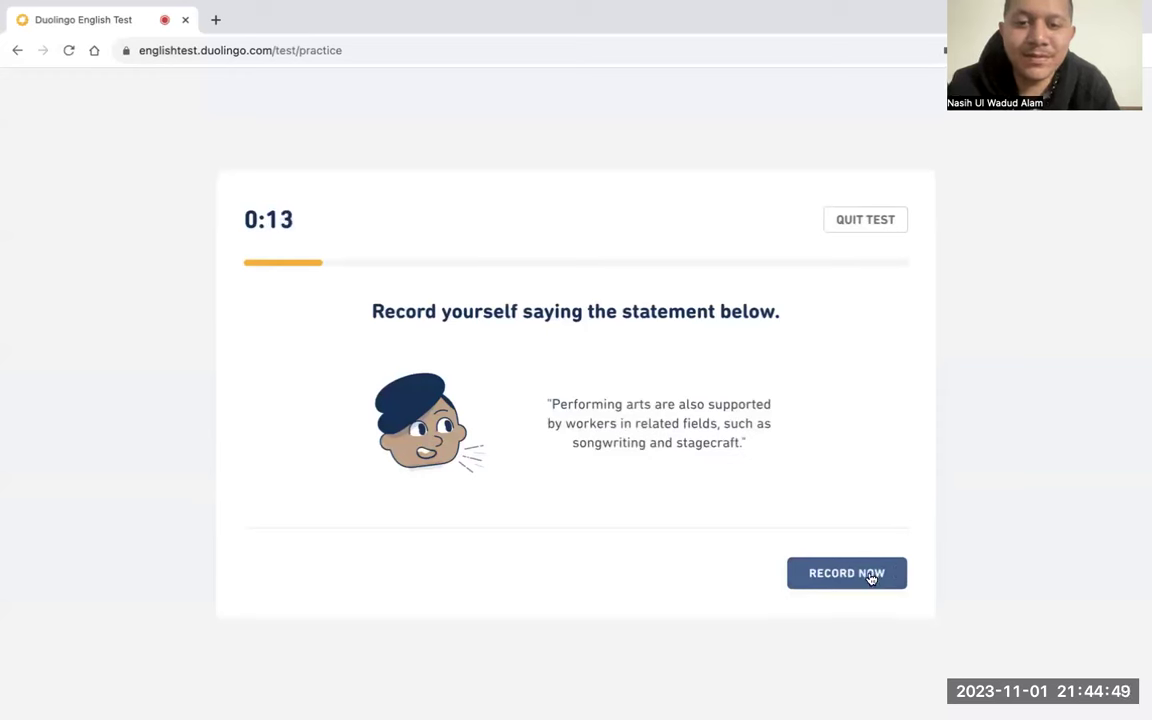
Record the spoken statement about performing arts and workers in related fields, and submit the recording
click(870, 576)
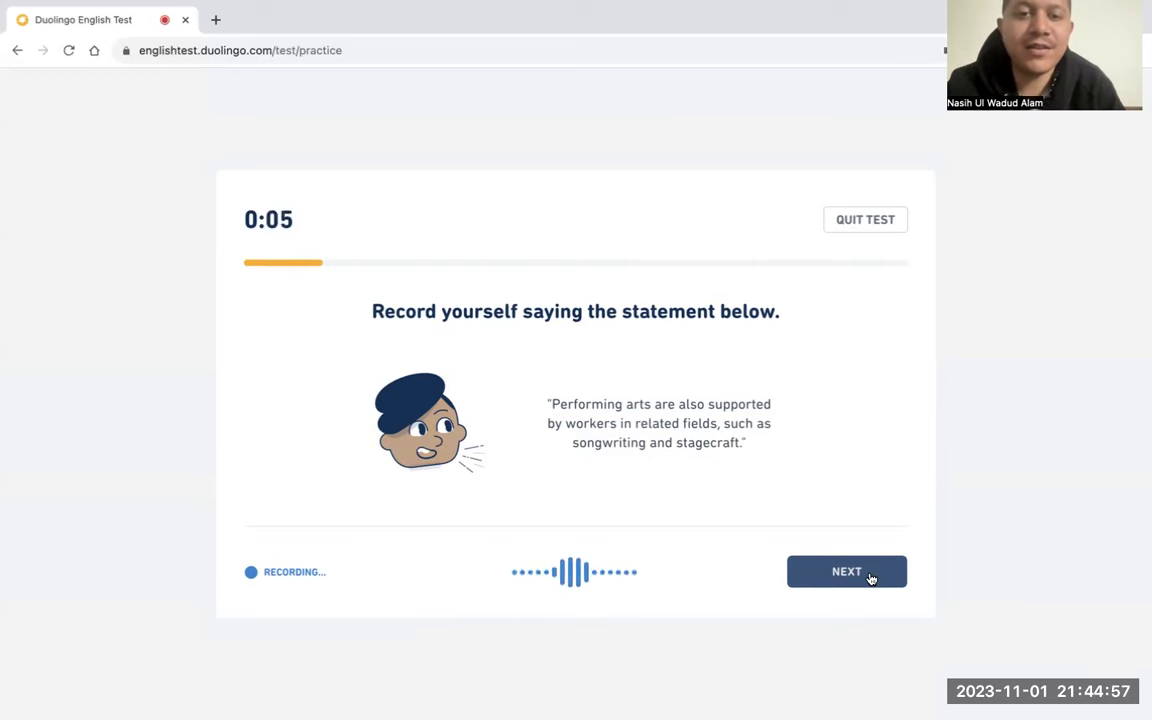
click(870, 575)
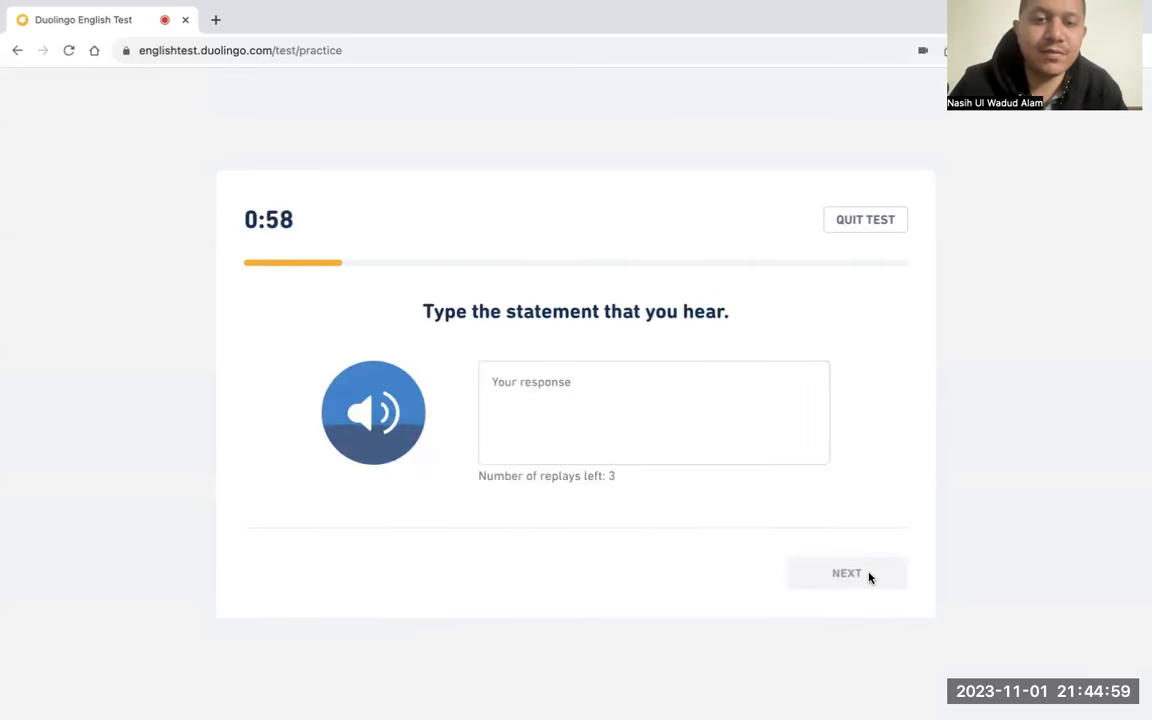
Transcribe the spoken statement as "A new study has surprising results about the human brain."
text(A new s)
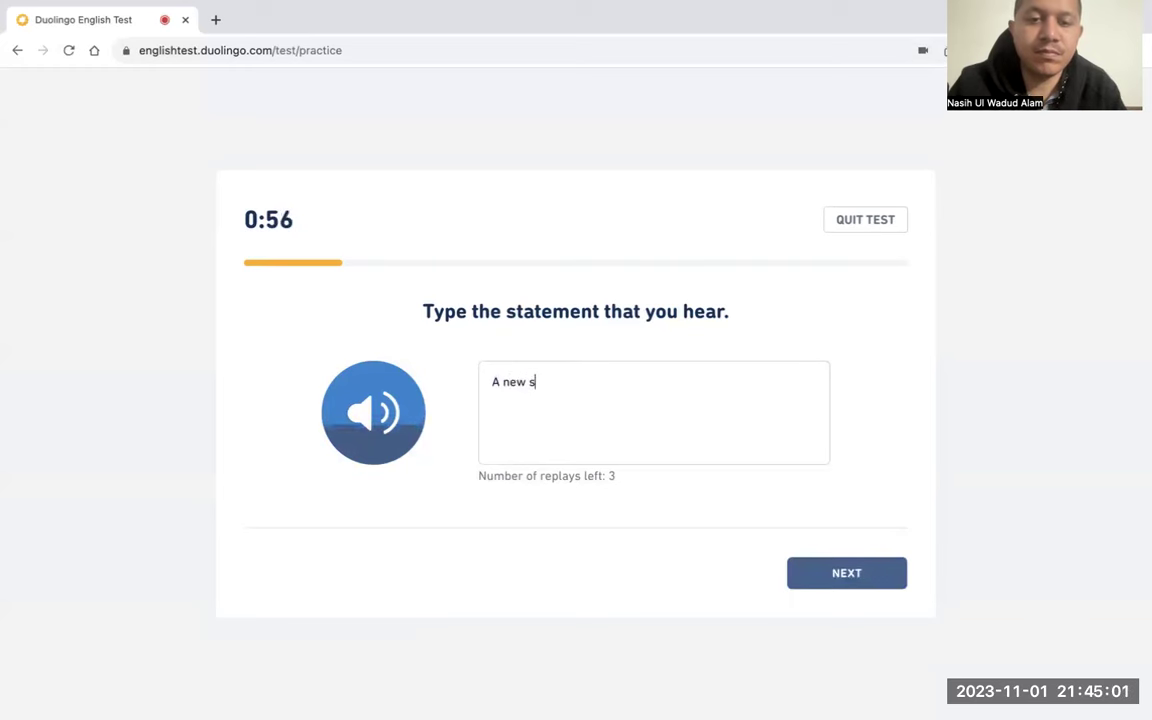
text(tudy has)
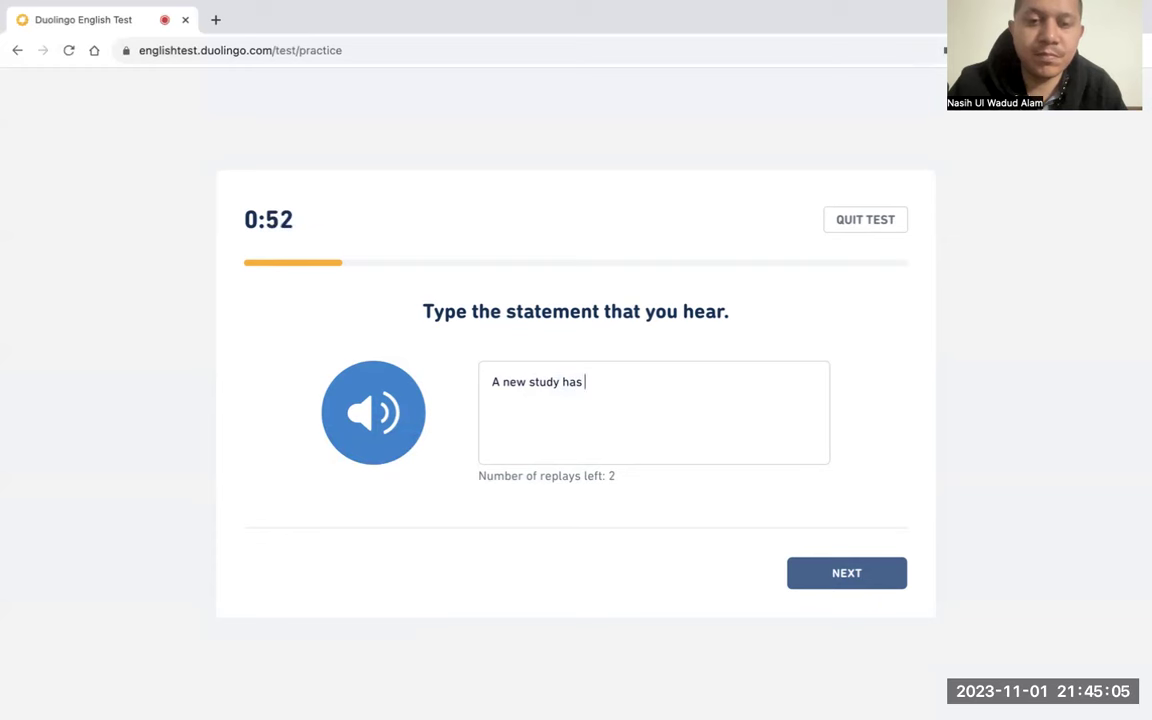
text( r)
key(BackSpace)
text(surprising results about the human b)
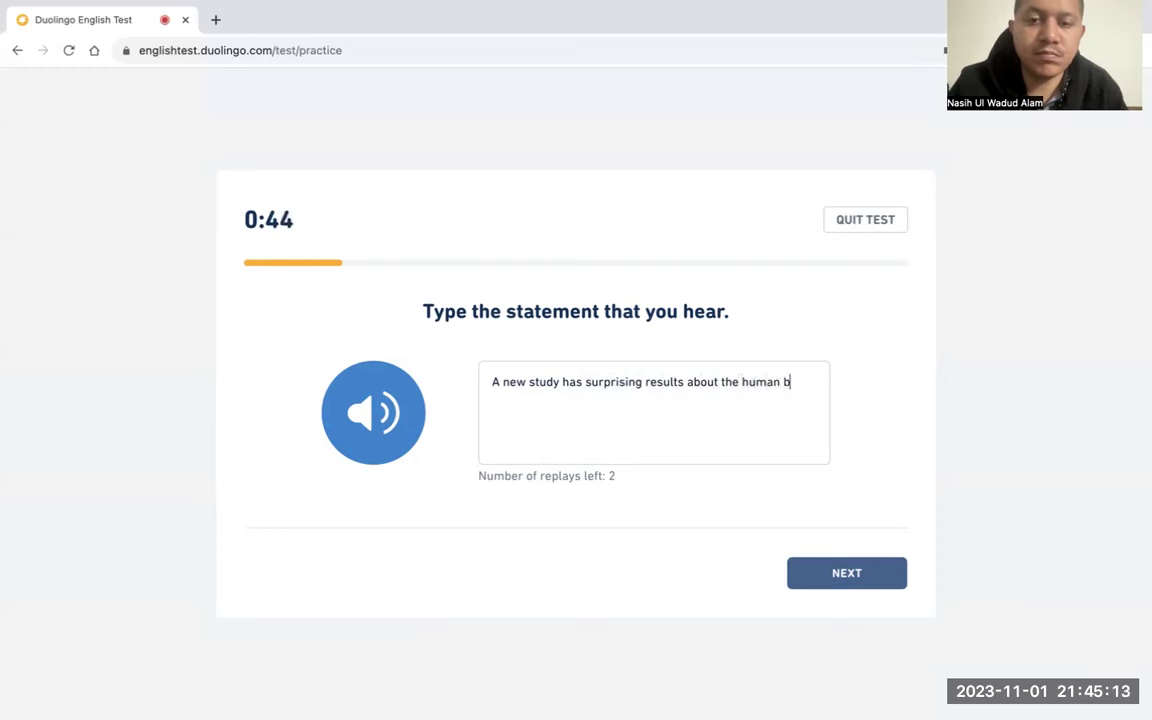
text(rain.)
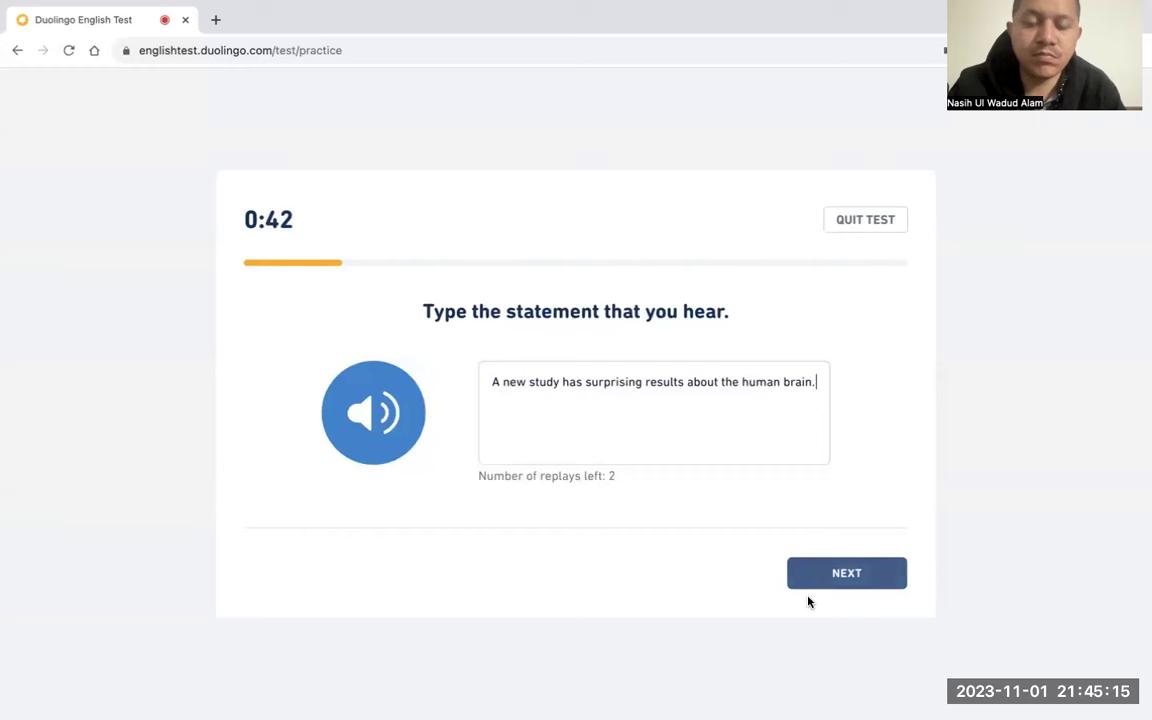
Replay the audio and insert "revealed" before "surprising" in the transcription
click(405, 430)
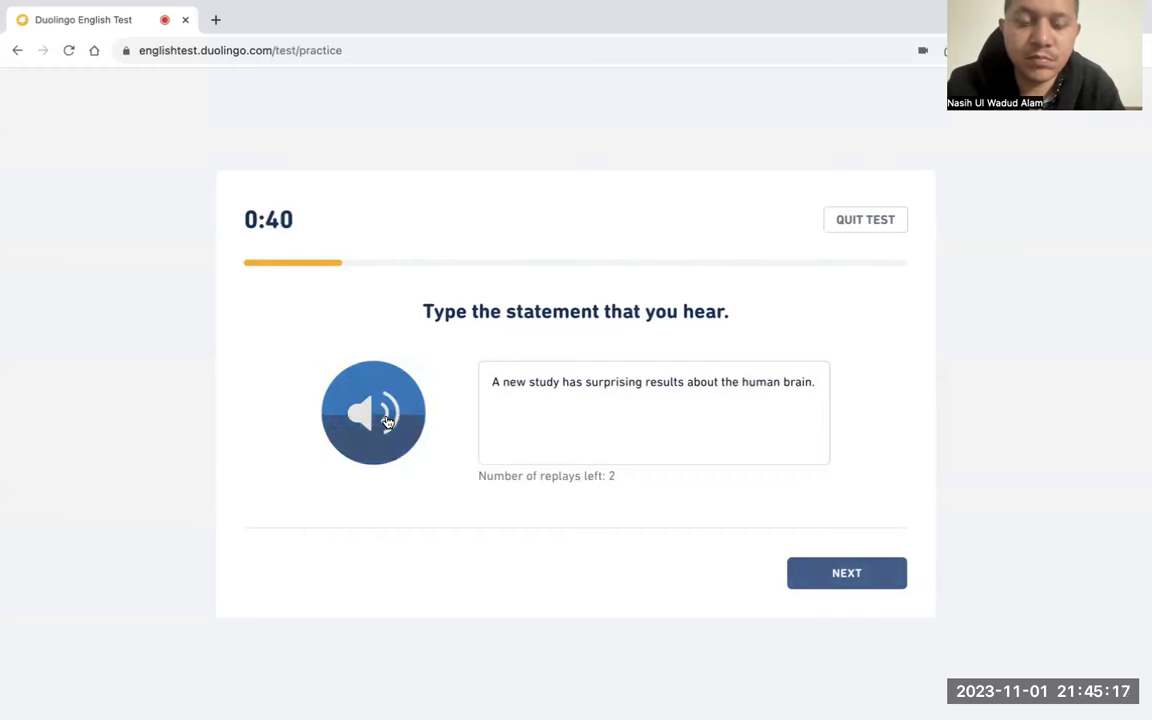
click(589, 378)
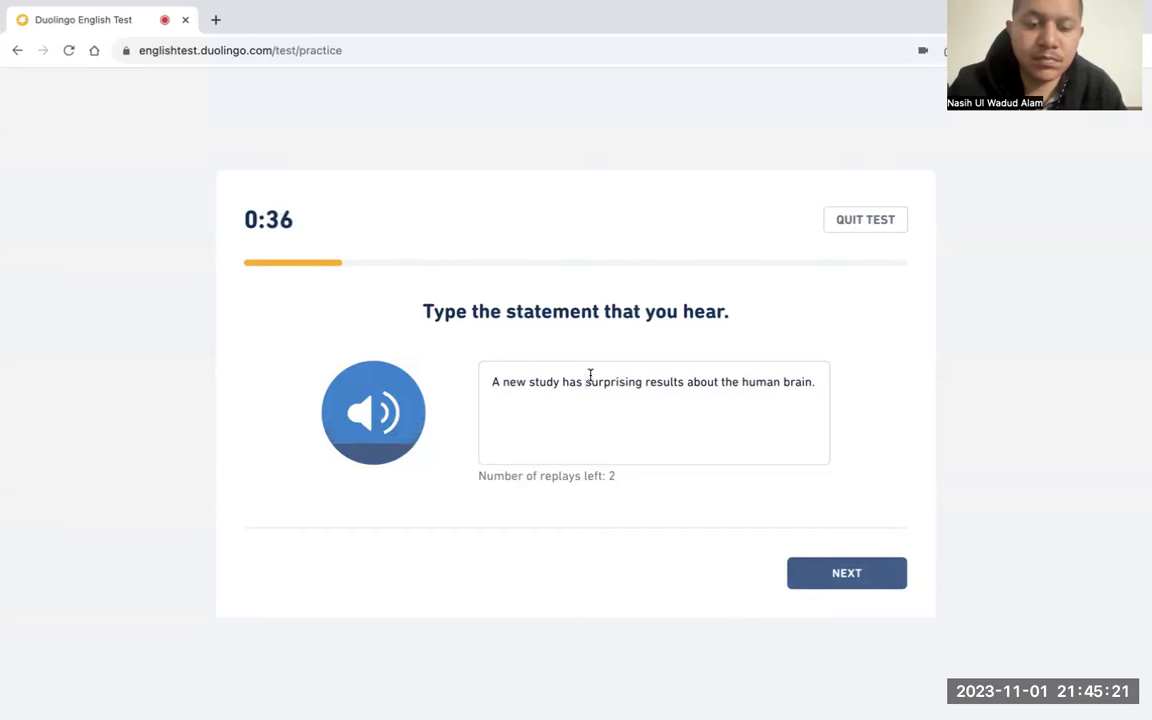
text(revealed)
Replace "results" with "details" in the transcribed statement
key(Right)
key(Right)
key(Right)
key(Right)
key(Right)
key(Right)
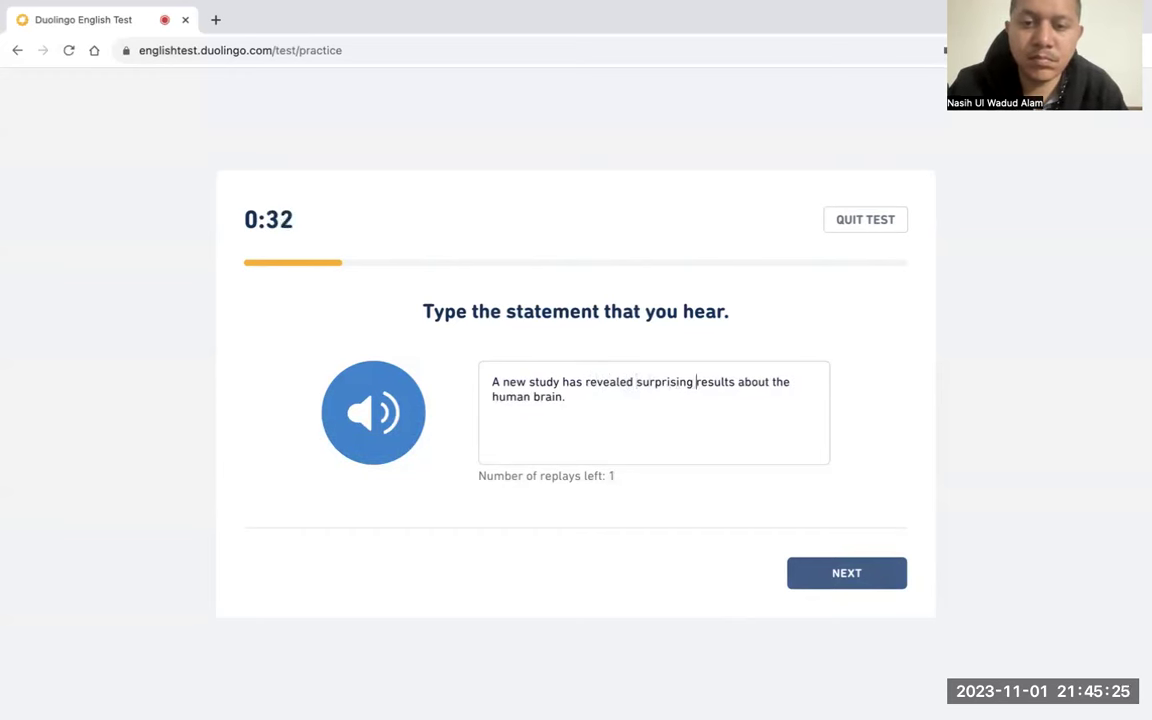
key(shift+Right)
key(shift+Right)
key(shift+Right)
key(shift+Right)
key(shift+Right)
text(detail)
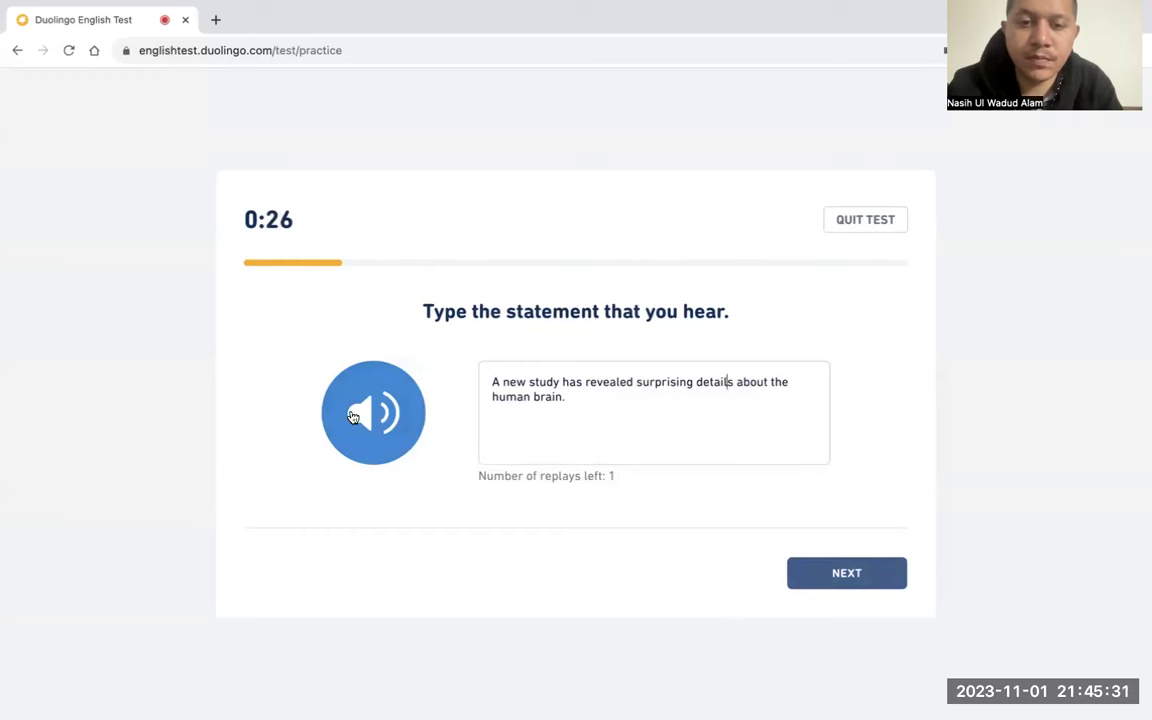
Replay the dictated statement, and record and submit the spoken statement "They are also distinguished from plants by the lack of rigid cell walls."
click(352, 416)
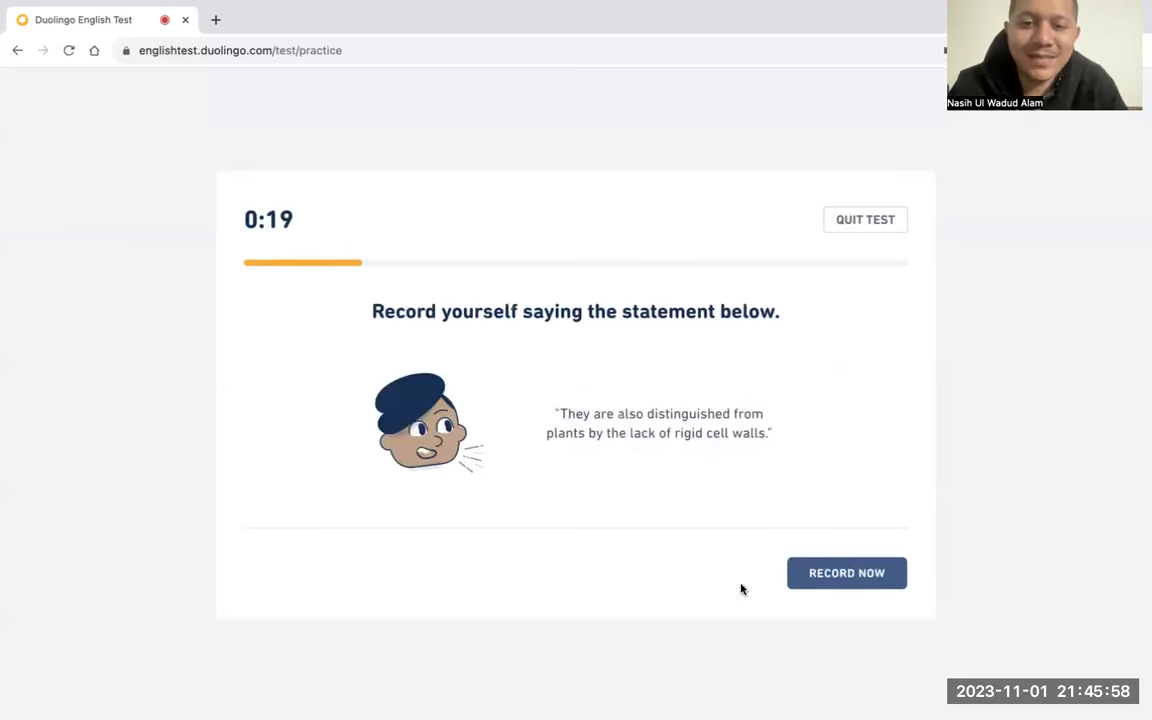
click(855, 585)
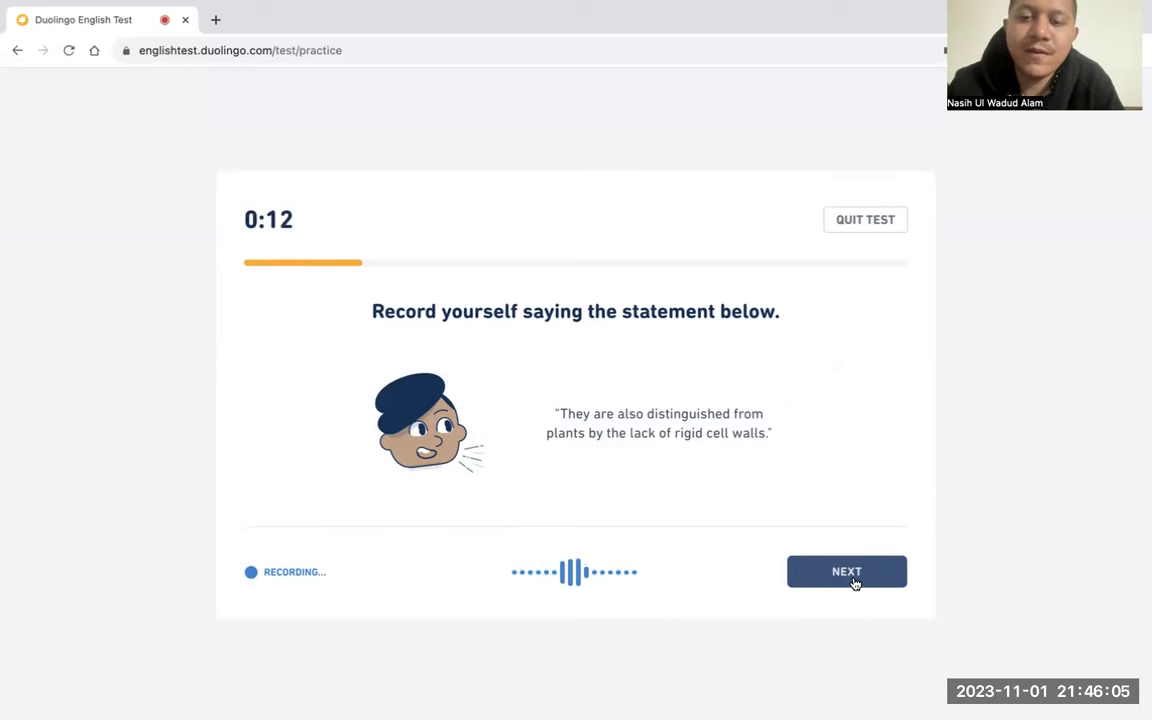
click(855, 580)
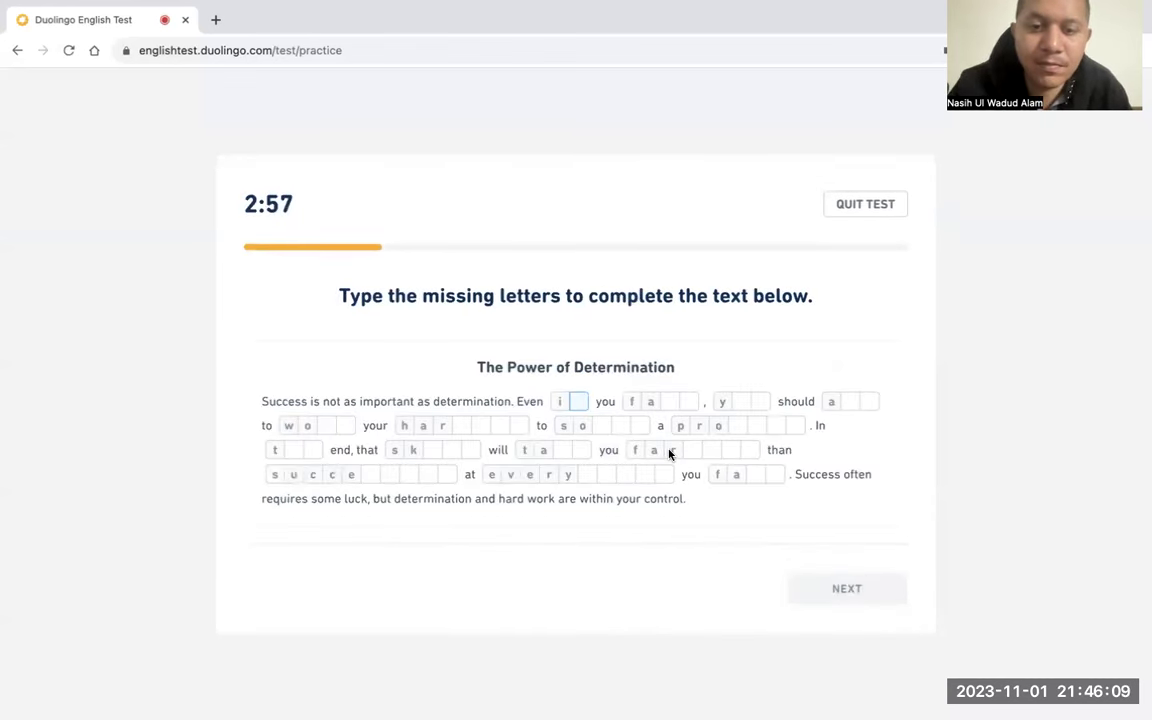
Complete the passage's blanks as "if", "fail", "you", "work", "hardest", "solve", "problem", "the" and "take", leaving the words after "should" and "that" blank
text(fail, y)
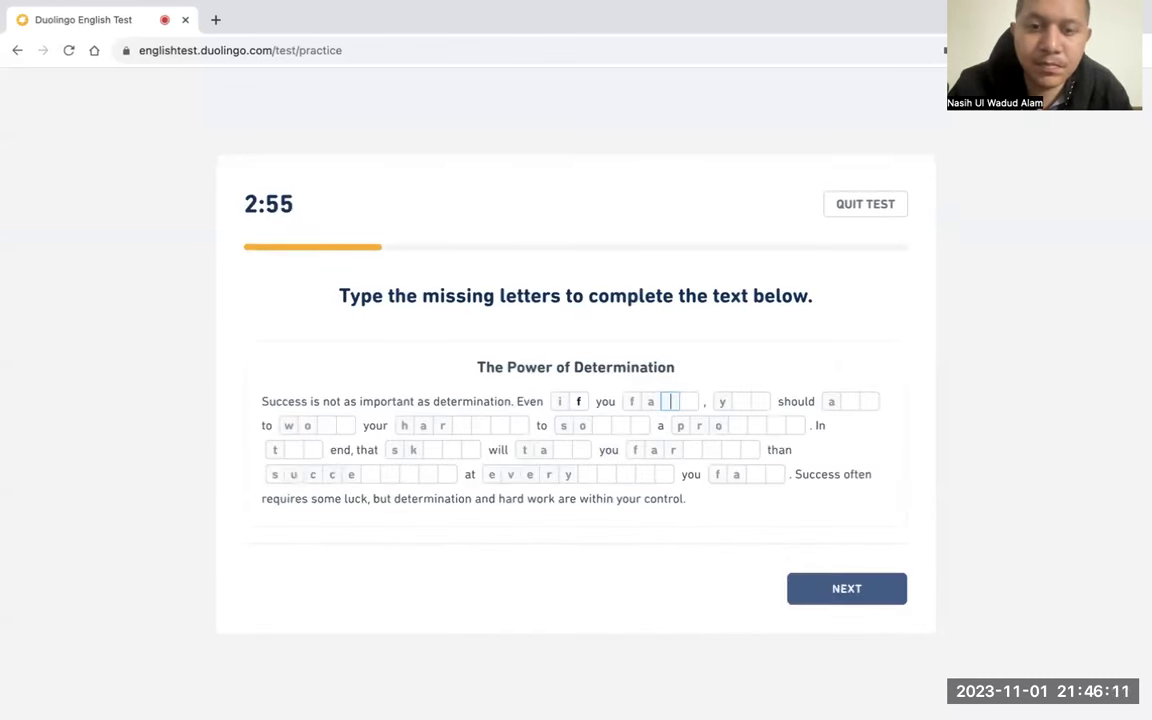
text(ou)
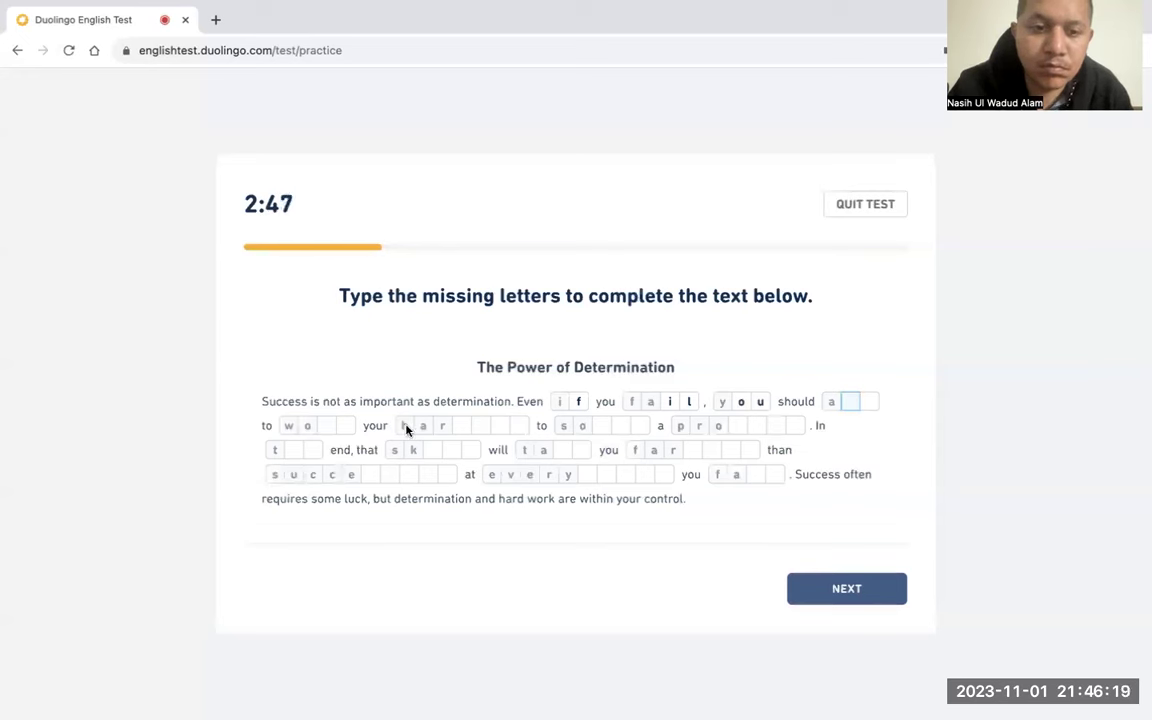
click(340, 421)
text(rk)
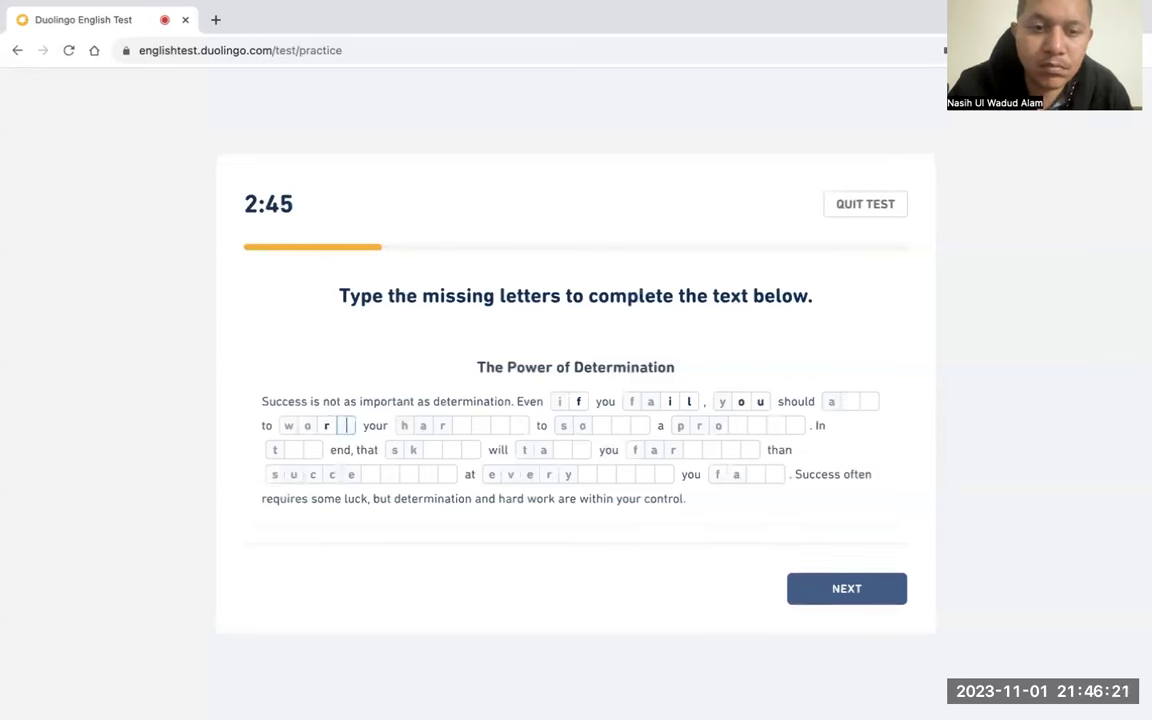
text(dest)
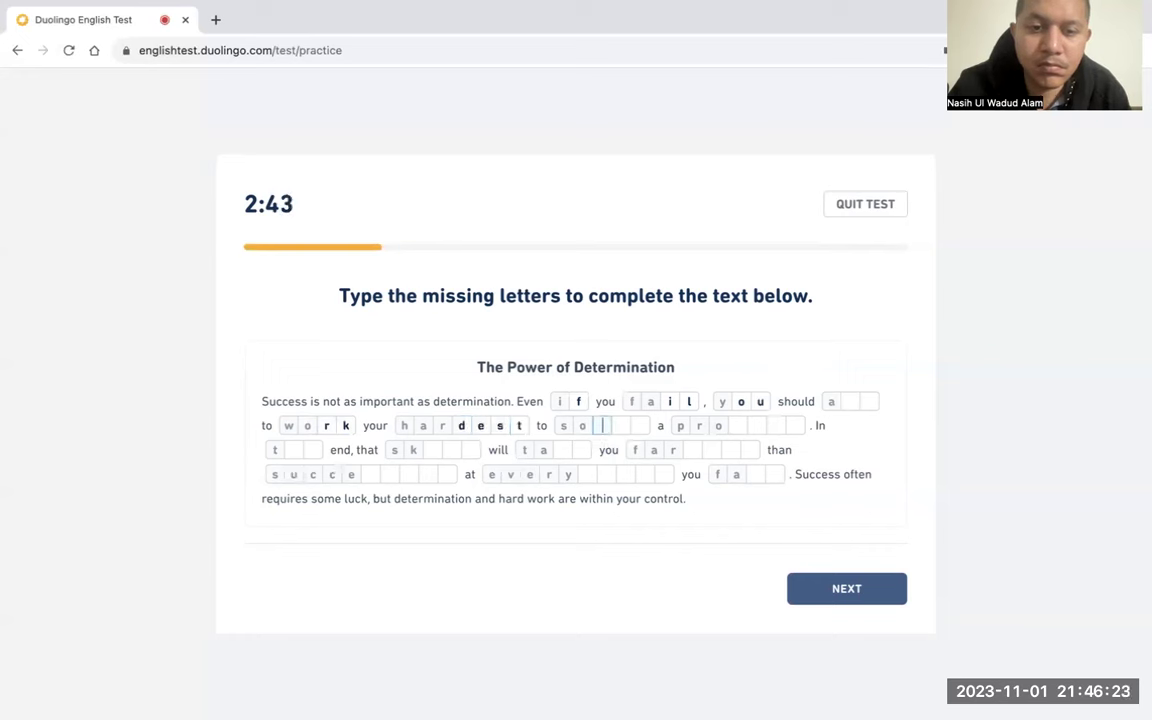
text(lve)
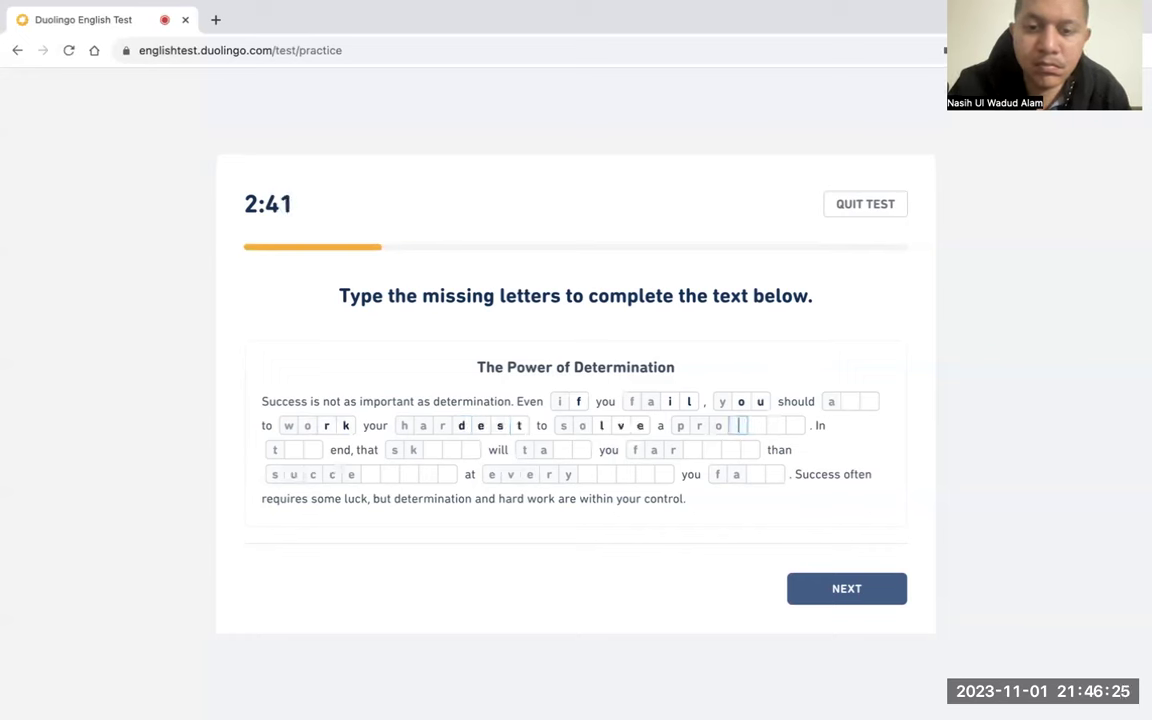
text(blem)
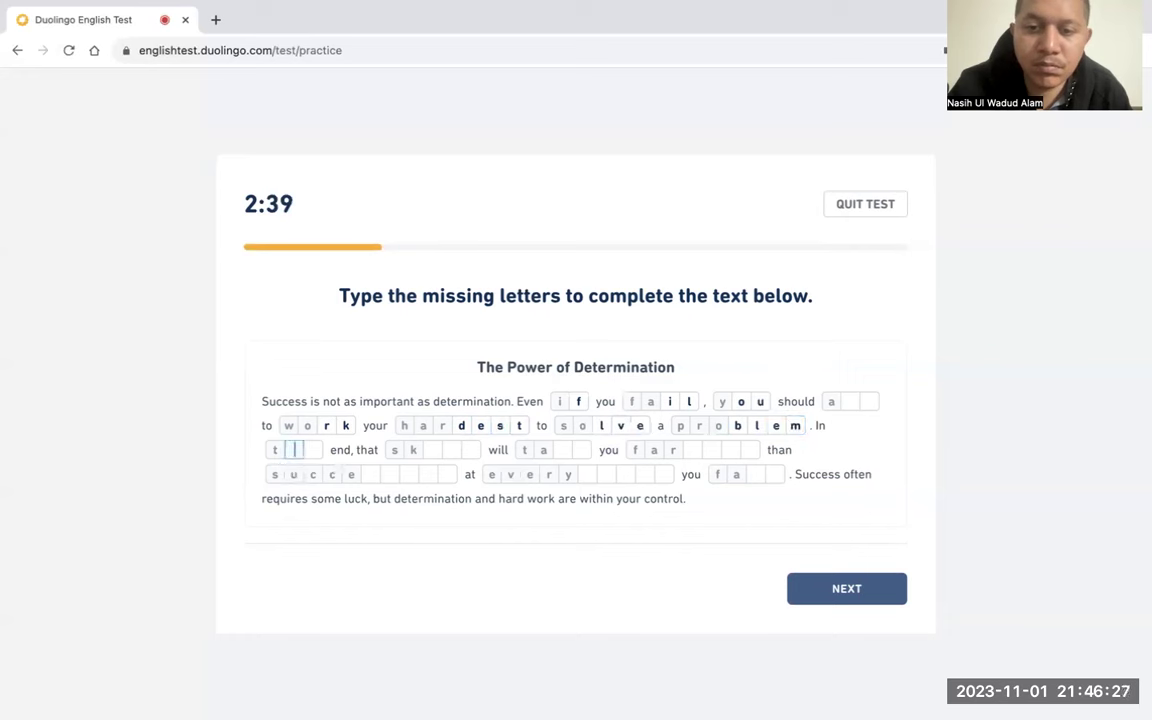
text(he)
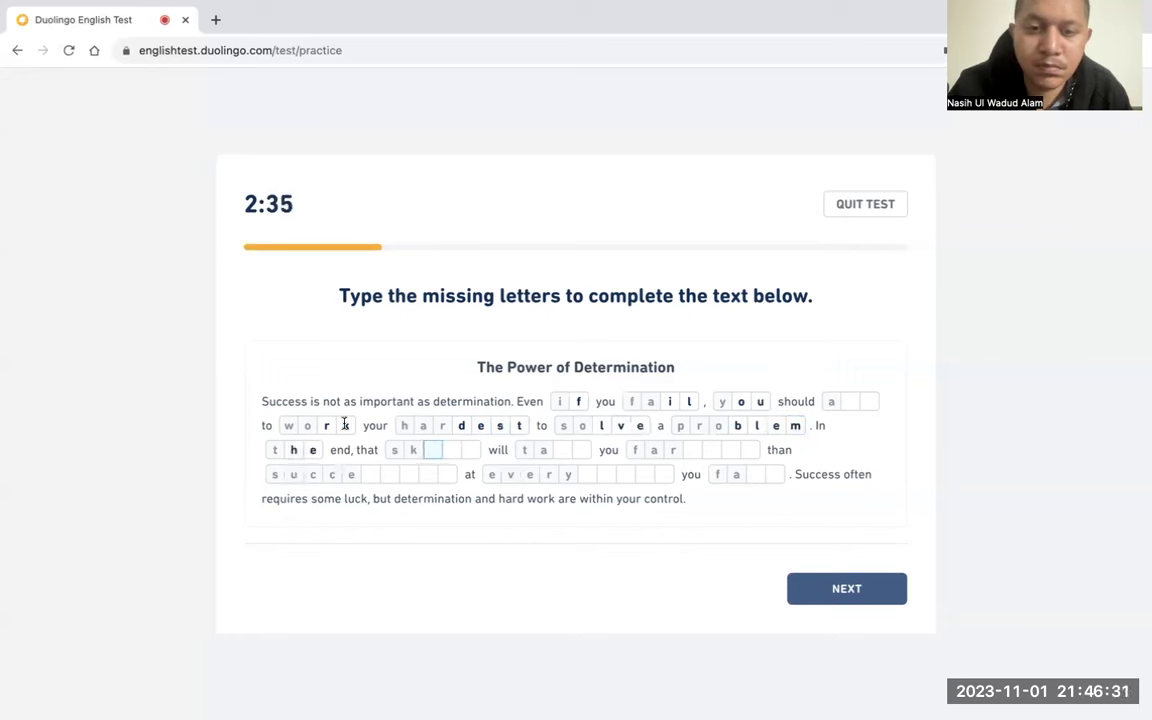
click(565, 450)
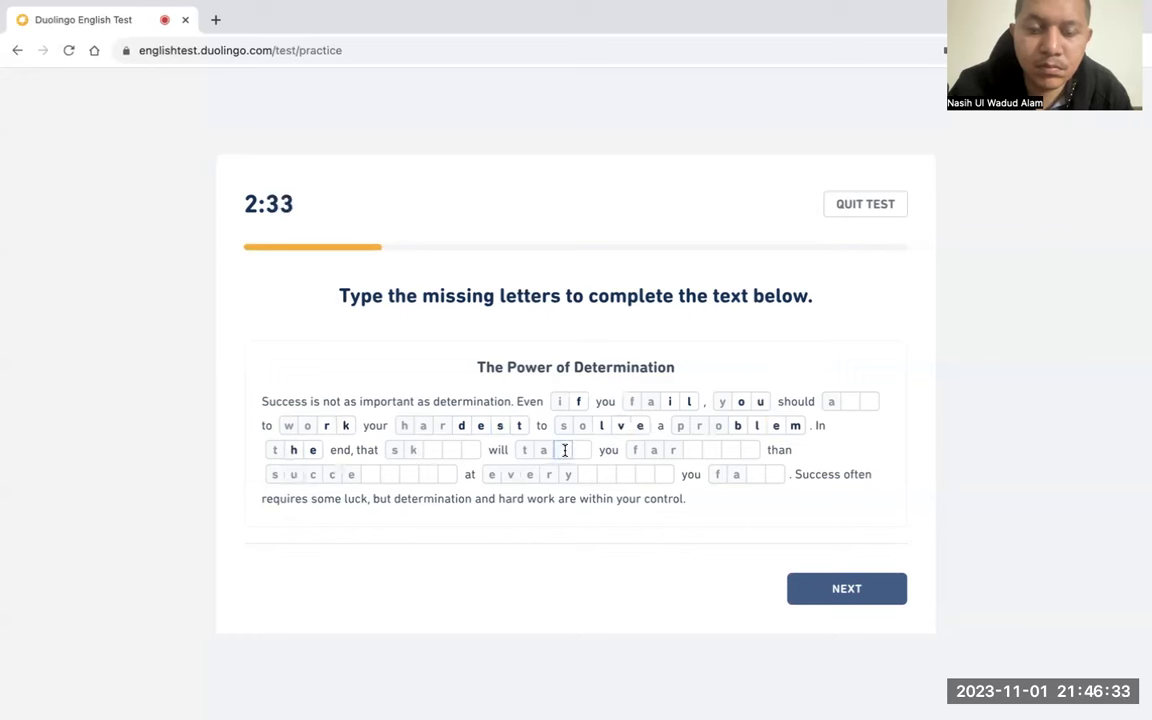
text(ke)
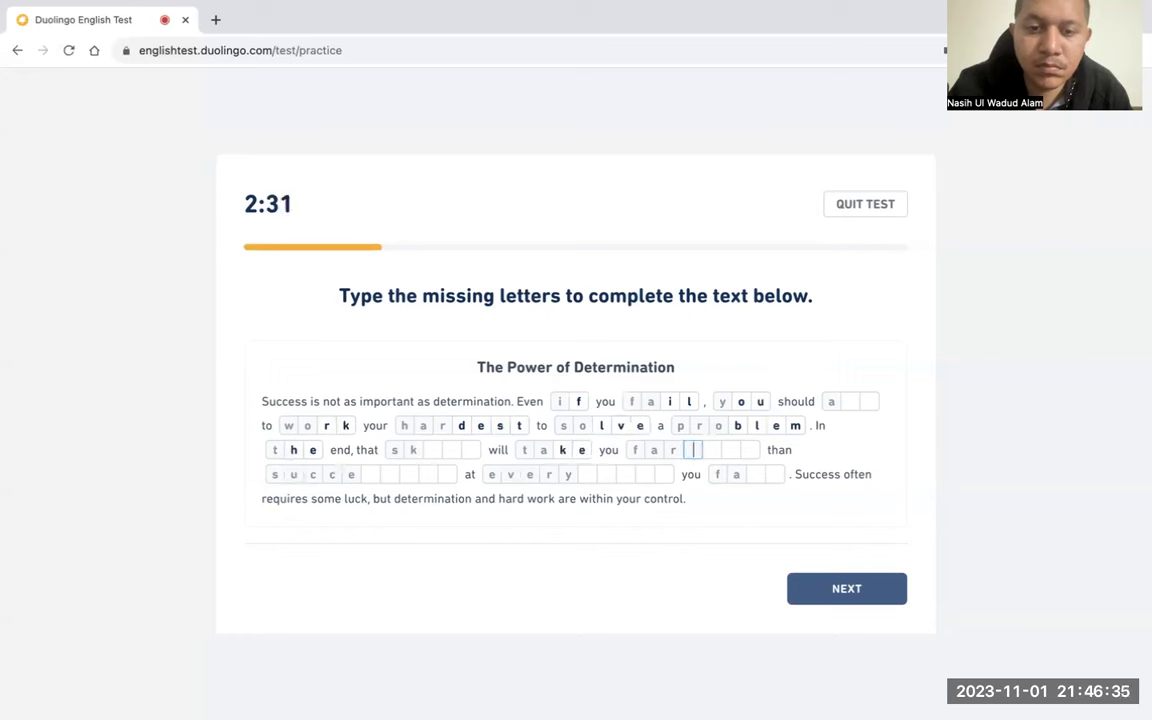
text(ther)
key(BackSpace)
key(BackSpace)
key(BackSpace)
key(BackSpace)
text(th)
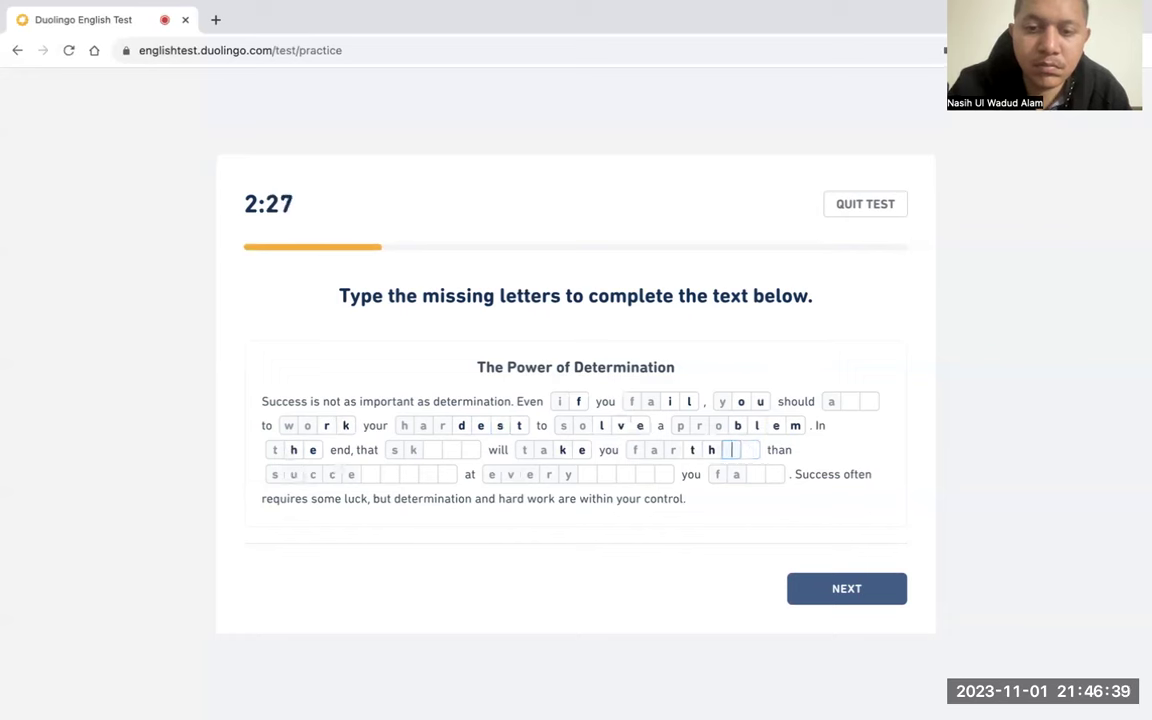
text(er)
key(BackSpace)
key(BackSpace)
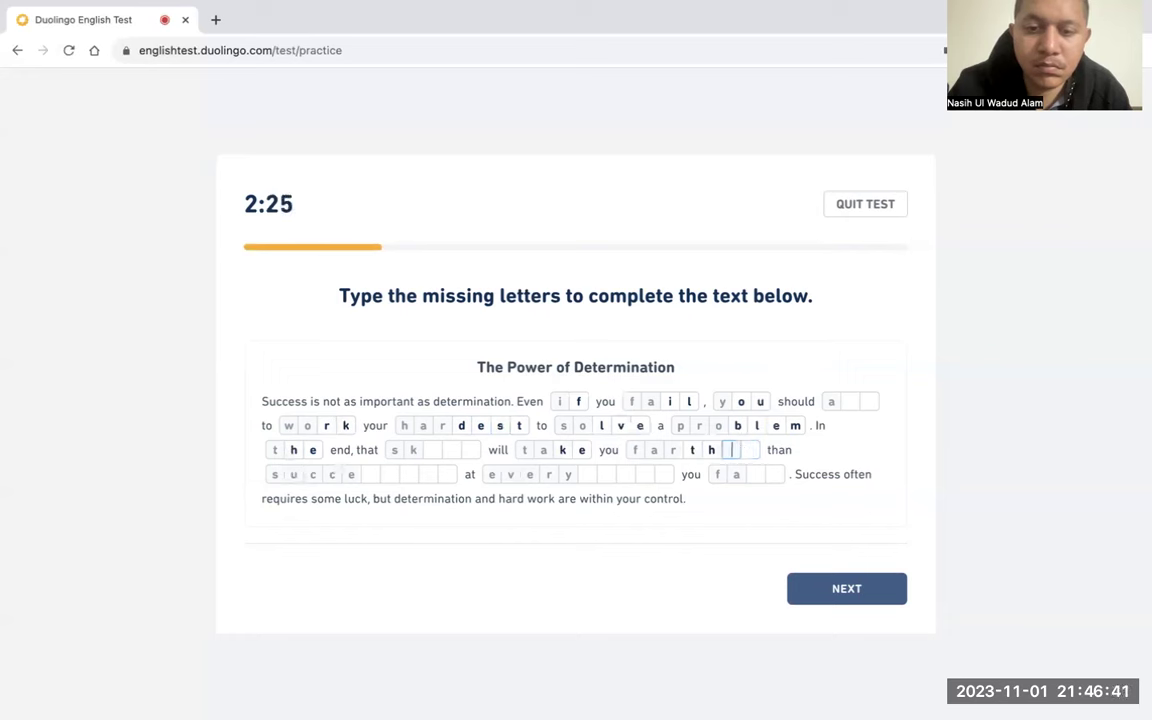
text(ur)
key(BackSpace)
key(BackSpace)
key(BackSpace)
key(BackSpace)
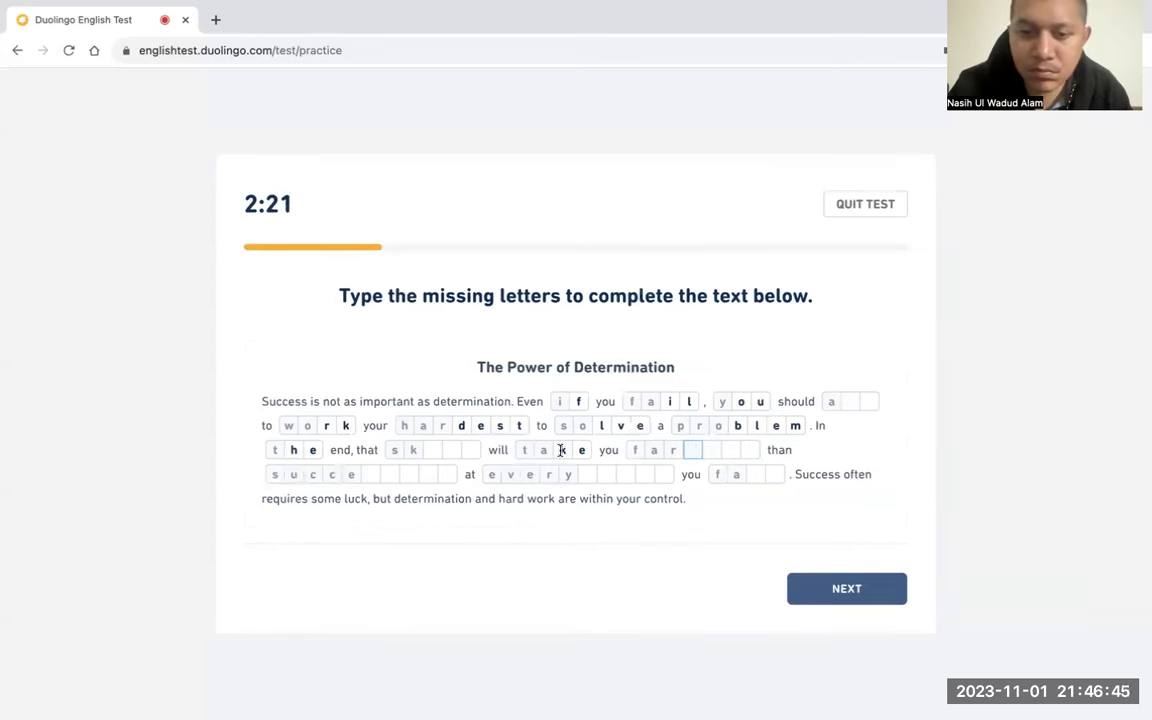
Complete the passage's last three incomplete words as "successful", "everything" and "fail"
click(371, 474)
text(ssful)
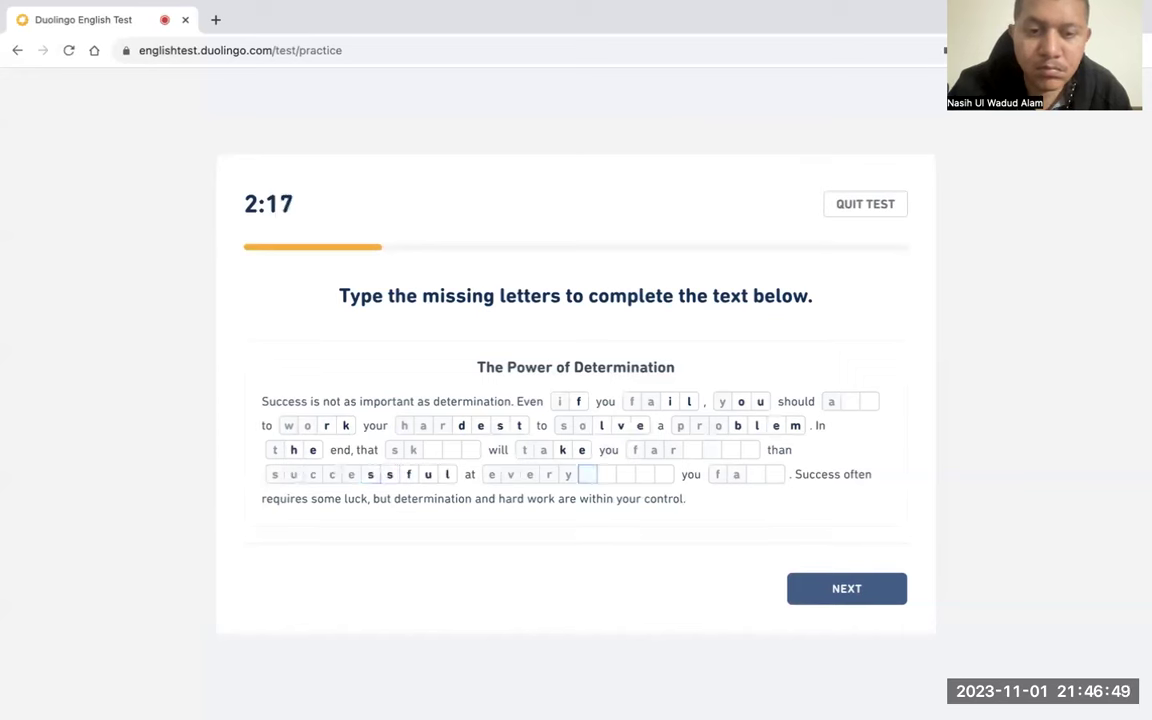
text(thing)
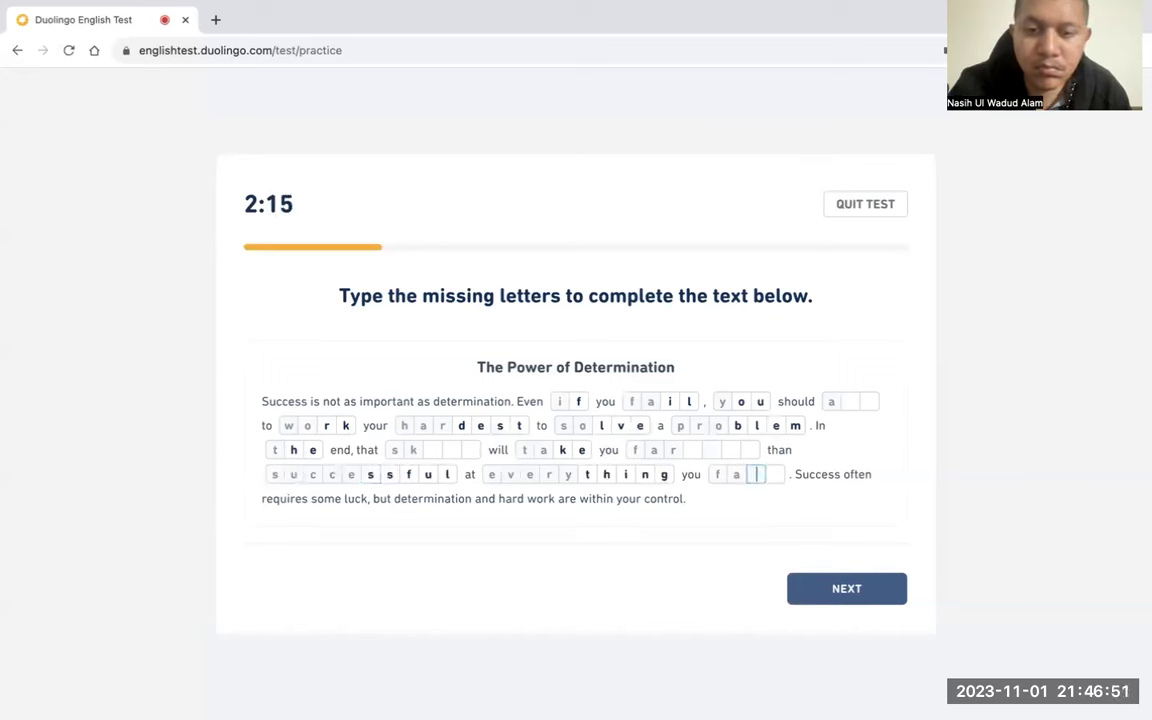
text(il)
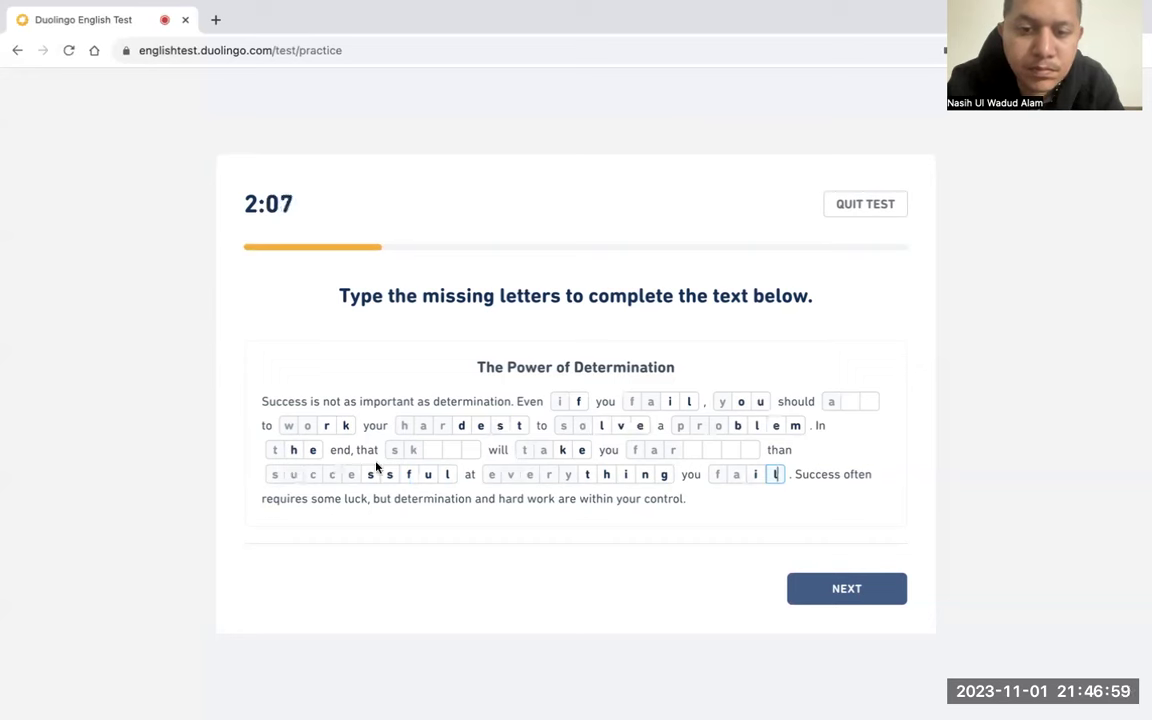
Fill in the skipped blanks as "aim" after "should" and "skill" after "that"
click(843, 399)
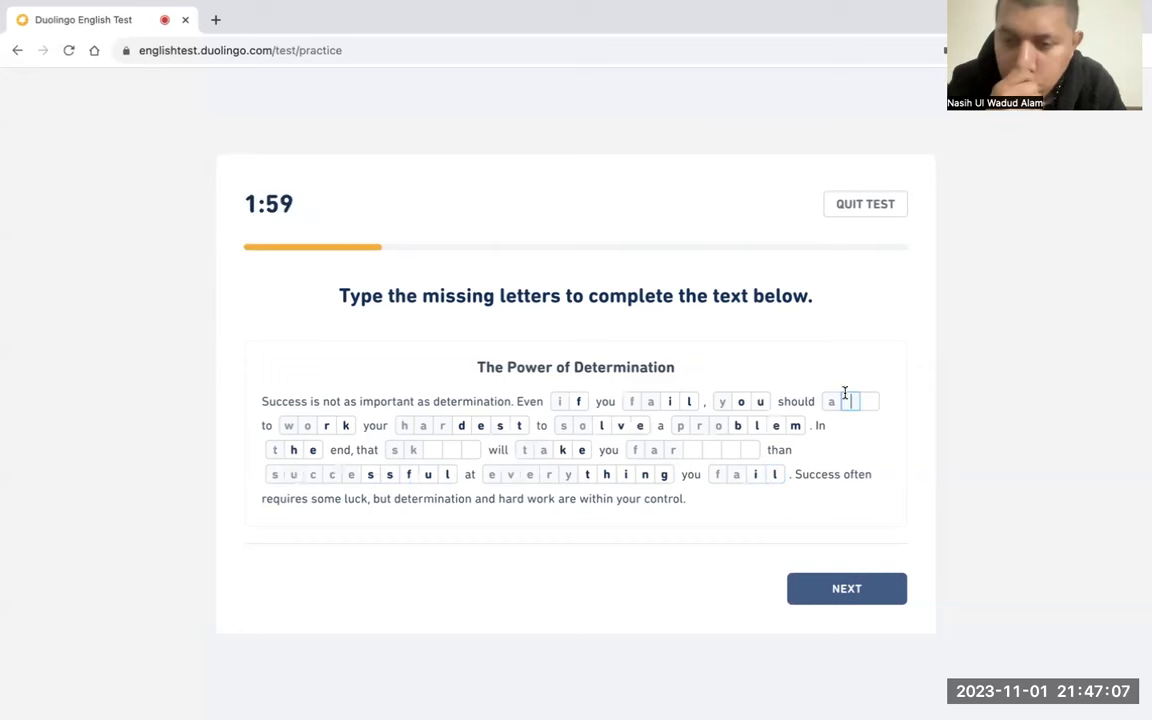
text(im)
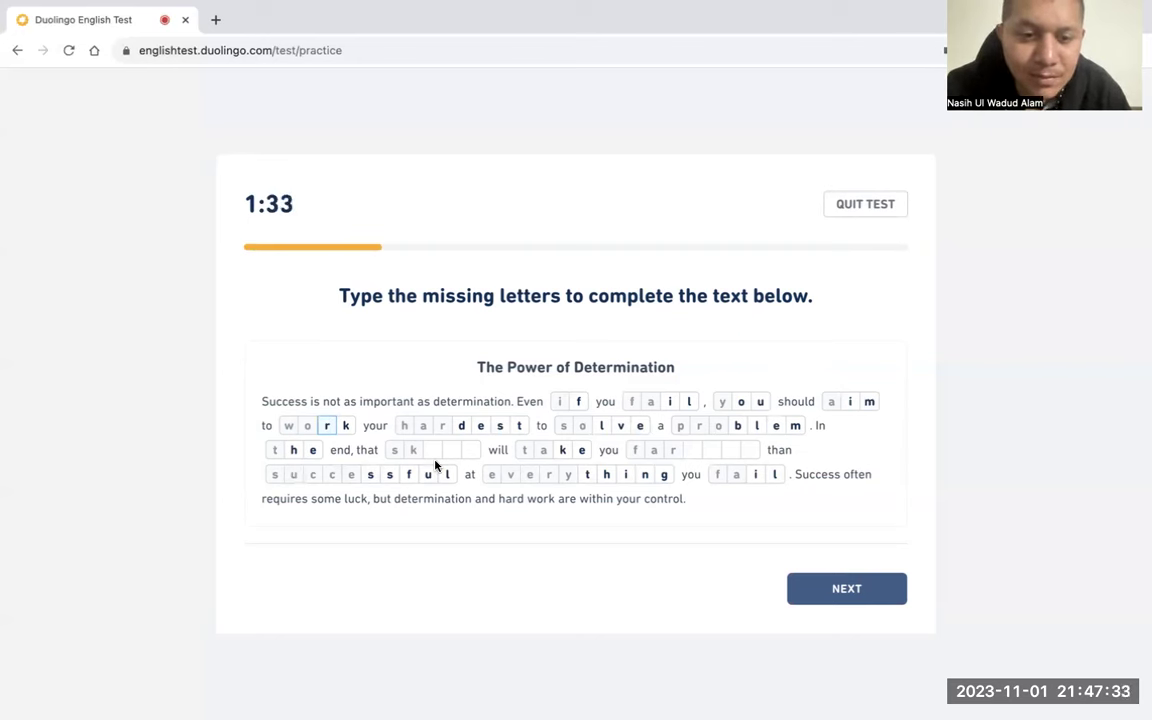
click(429, 451)
text(ill)
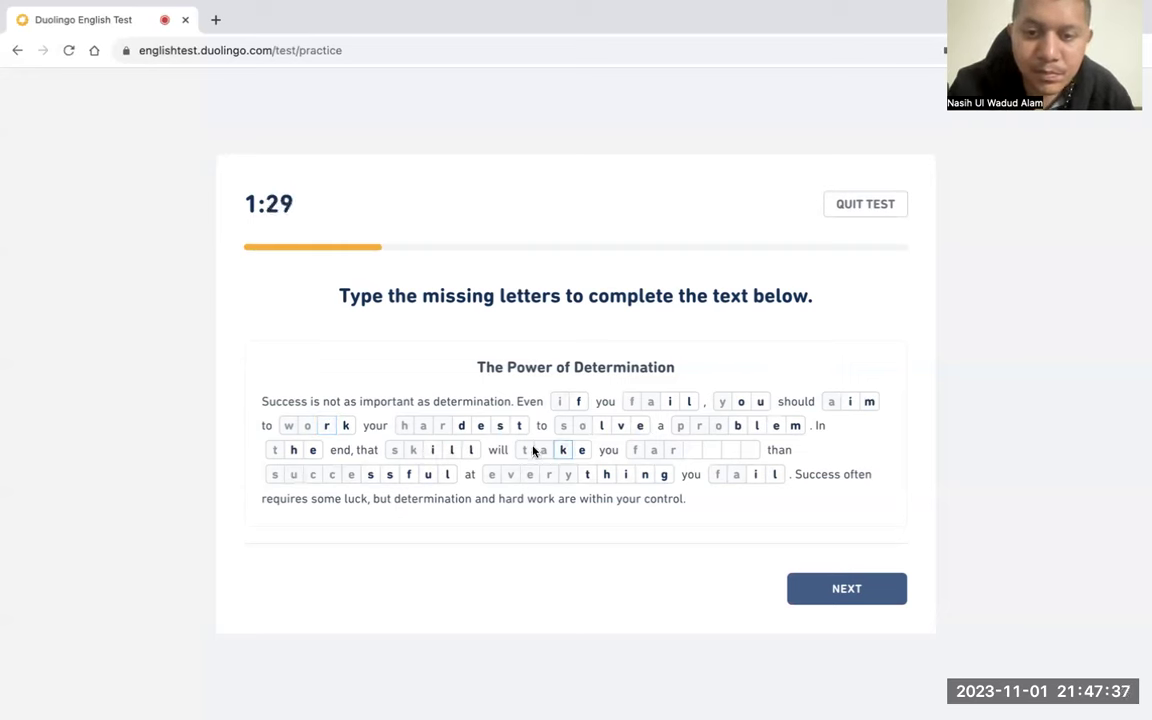
Complete the word beginning with "far" as "farthur" and submit the completed passage
click(694, 450)
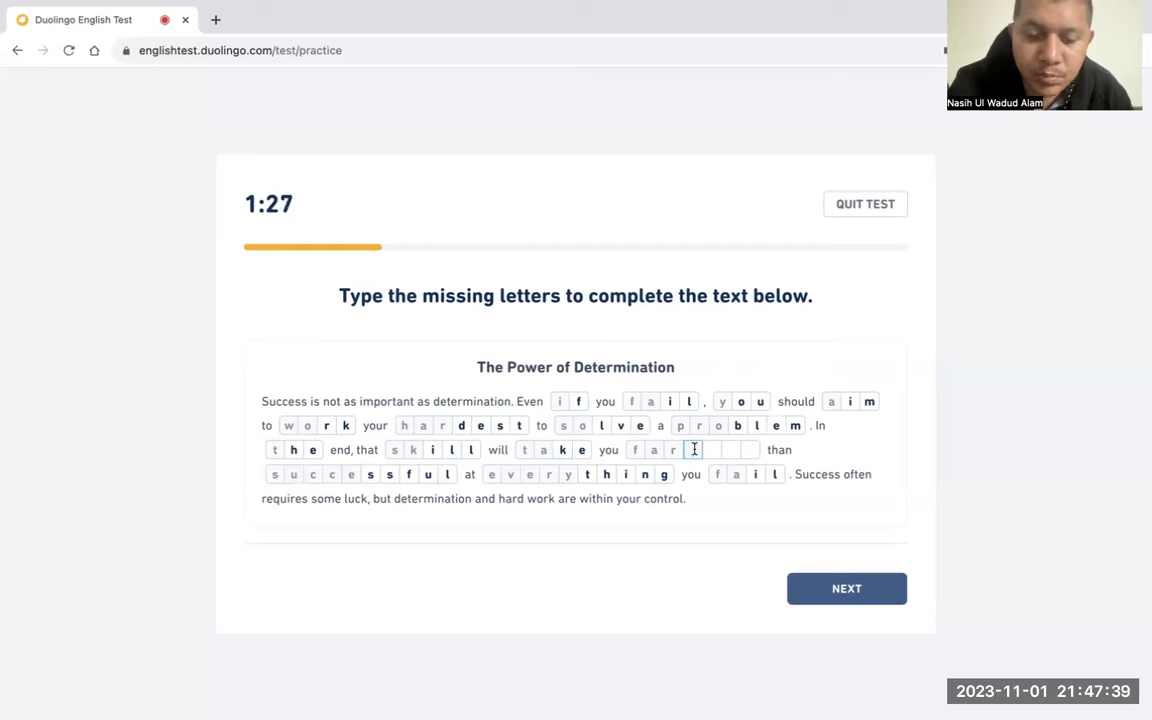
text(ther)
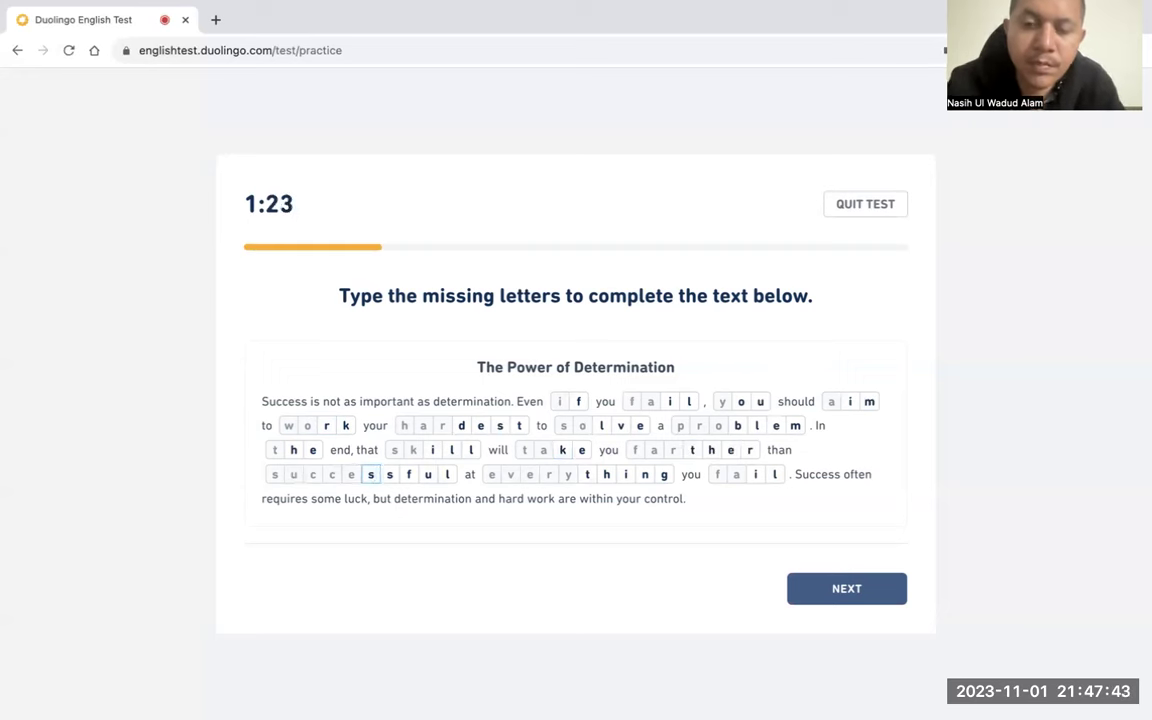
click(731, 451)
double_click(730, 451)
text(u)
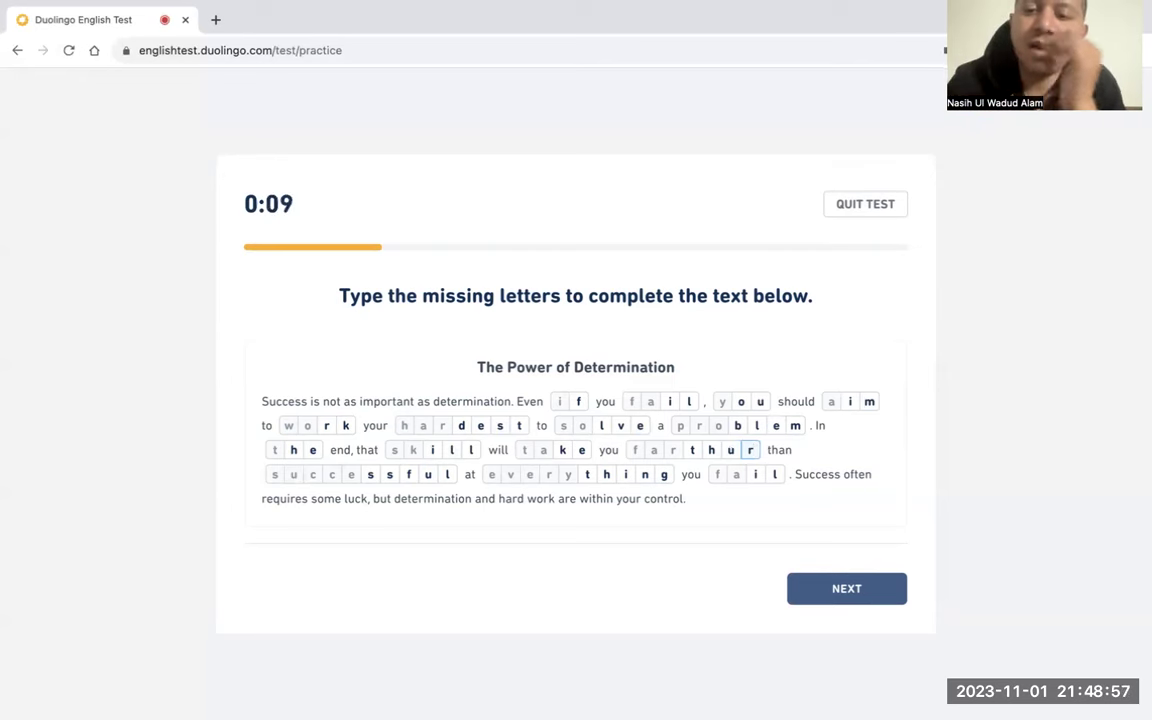
click(817, 591)
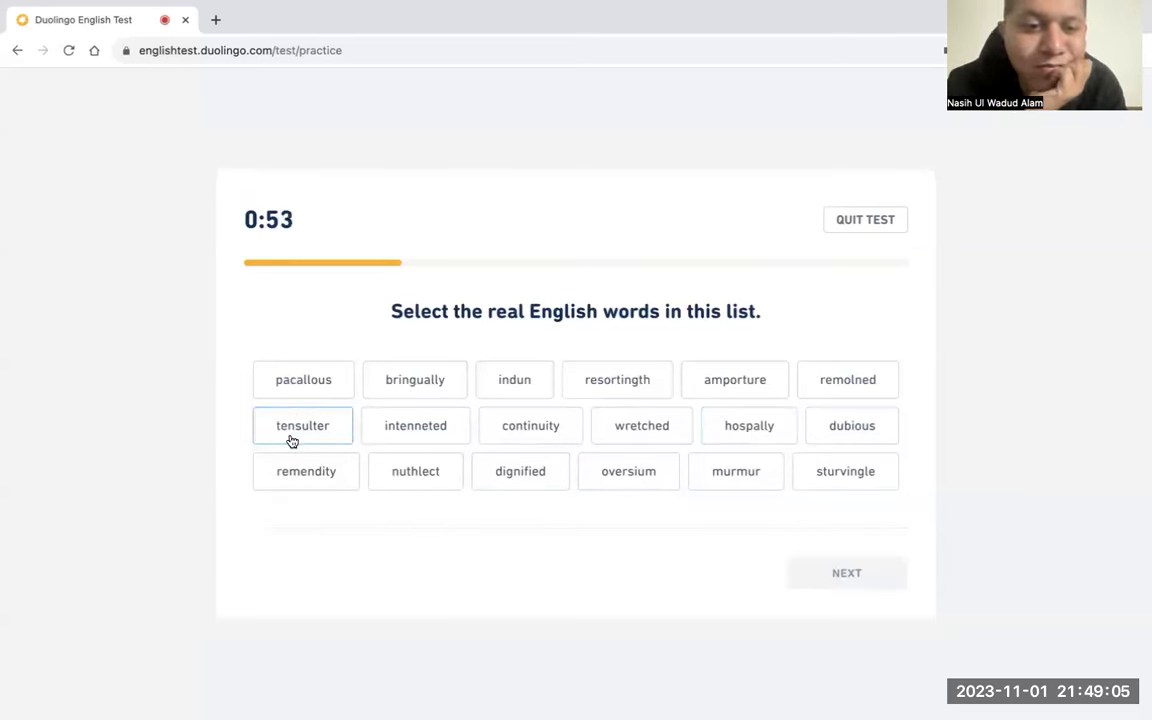
Select "continuity", "wretched", "dubious", "dignified" and "murmur" as the real English words and submit the answer
click(506, 435)
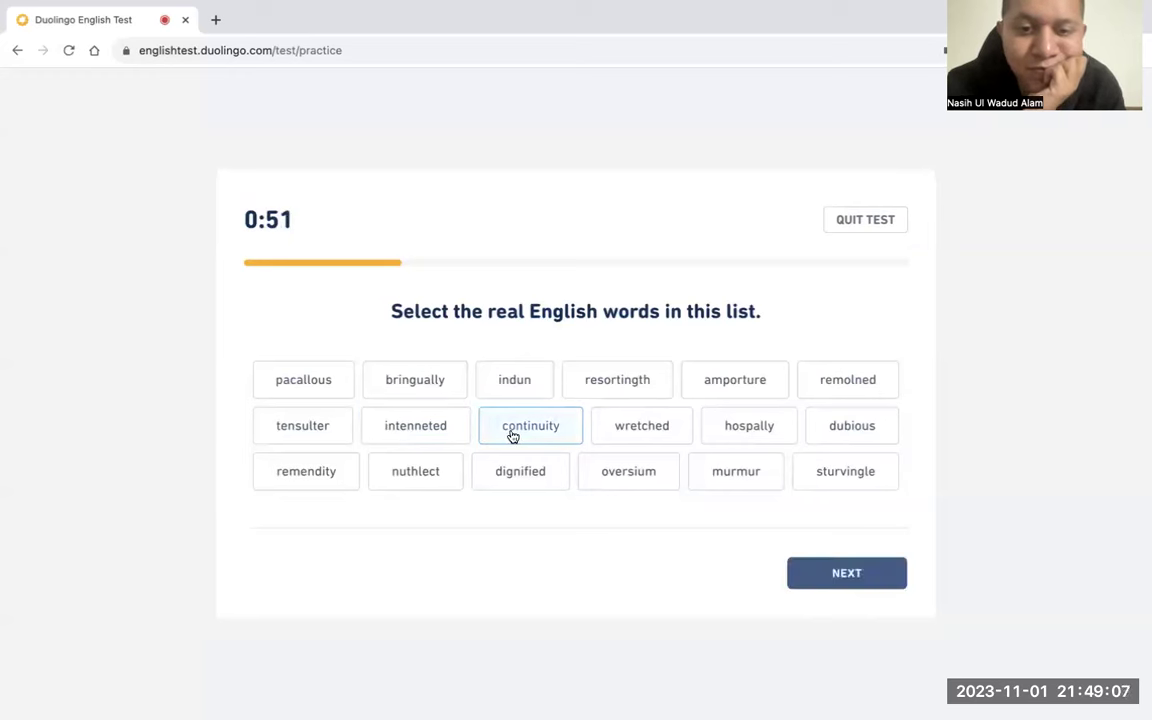
click(617, 429)
click(819, 439)
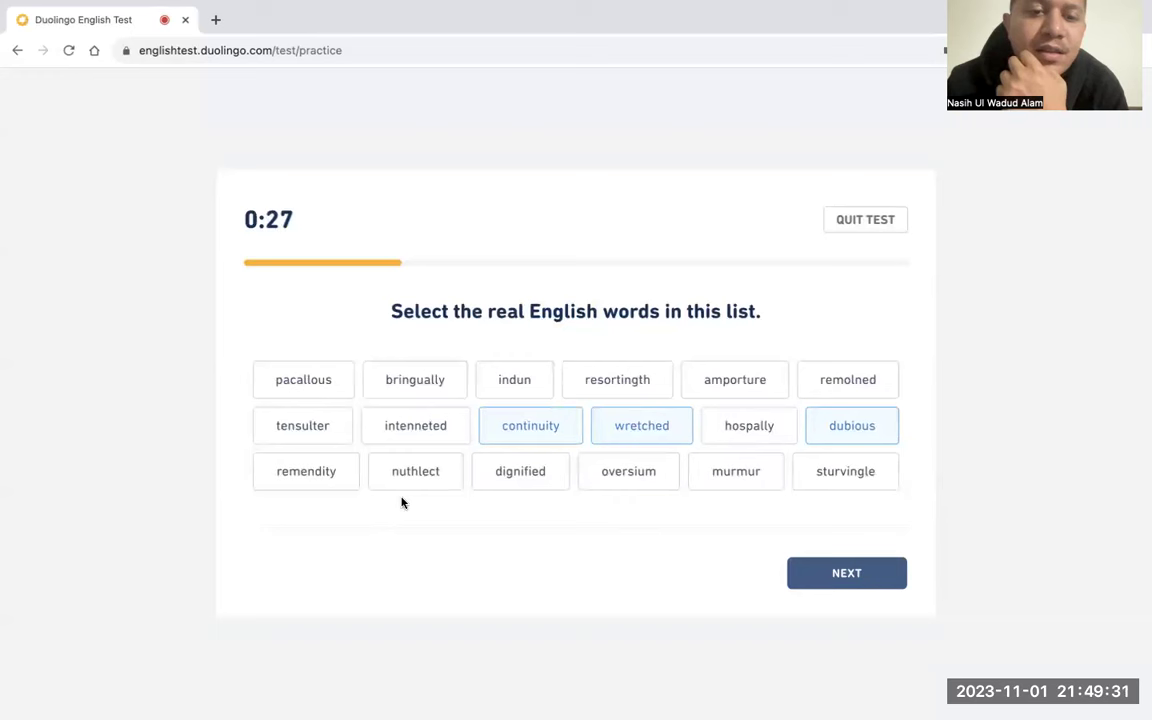
click(542, 482)
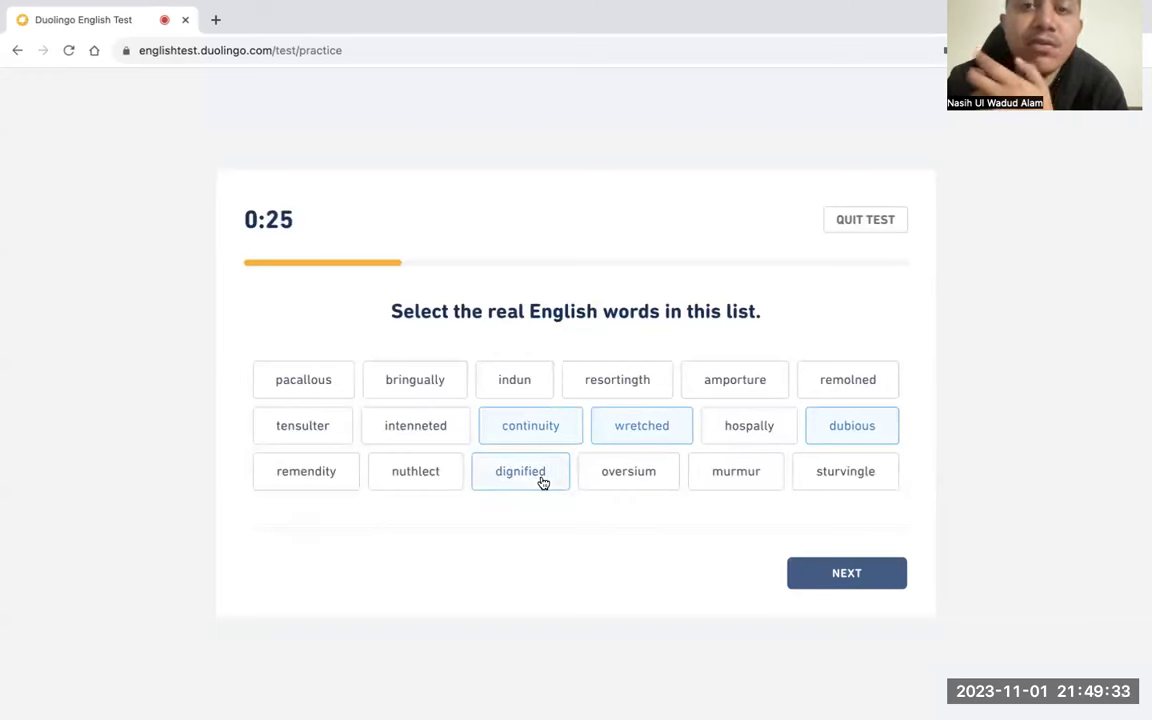
click(724, 487)
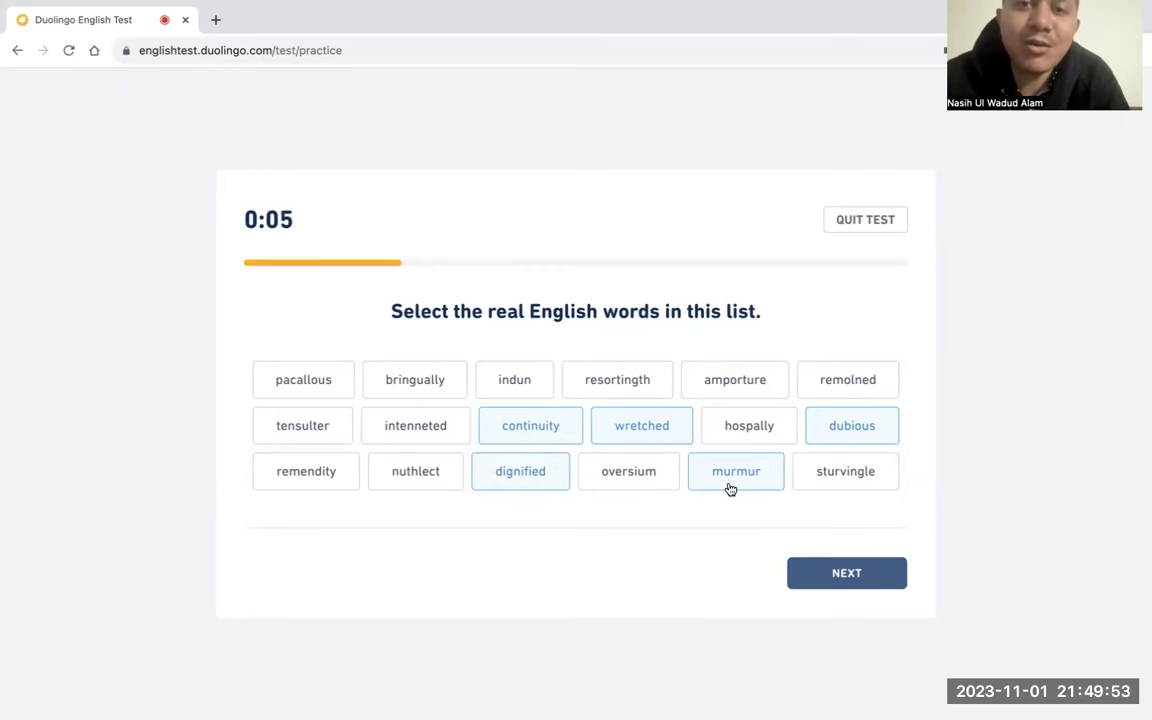
click(810, 572)
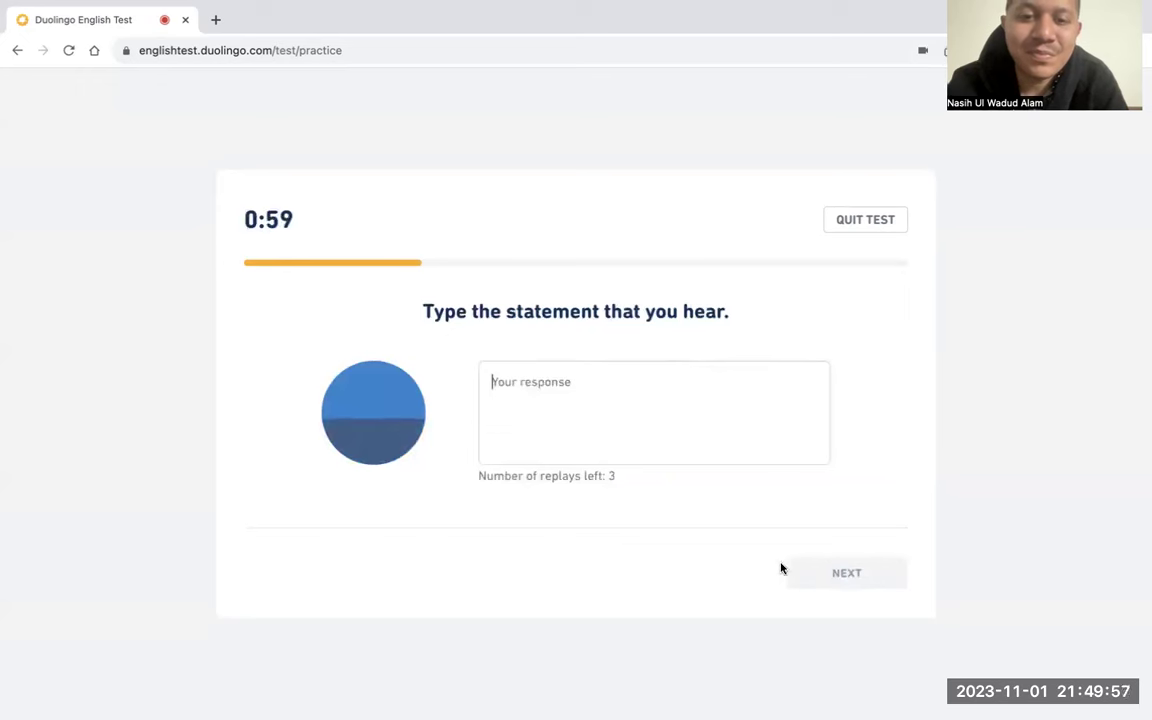
Transcribe the spoken statement as "Wine is made by the fermentation of sugar and grapes."
text(W)
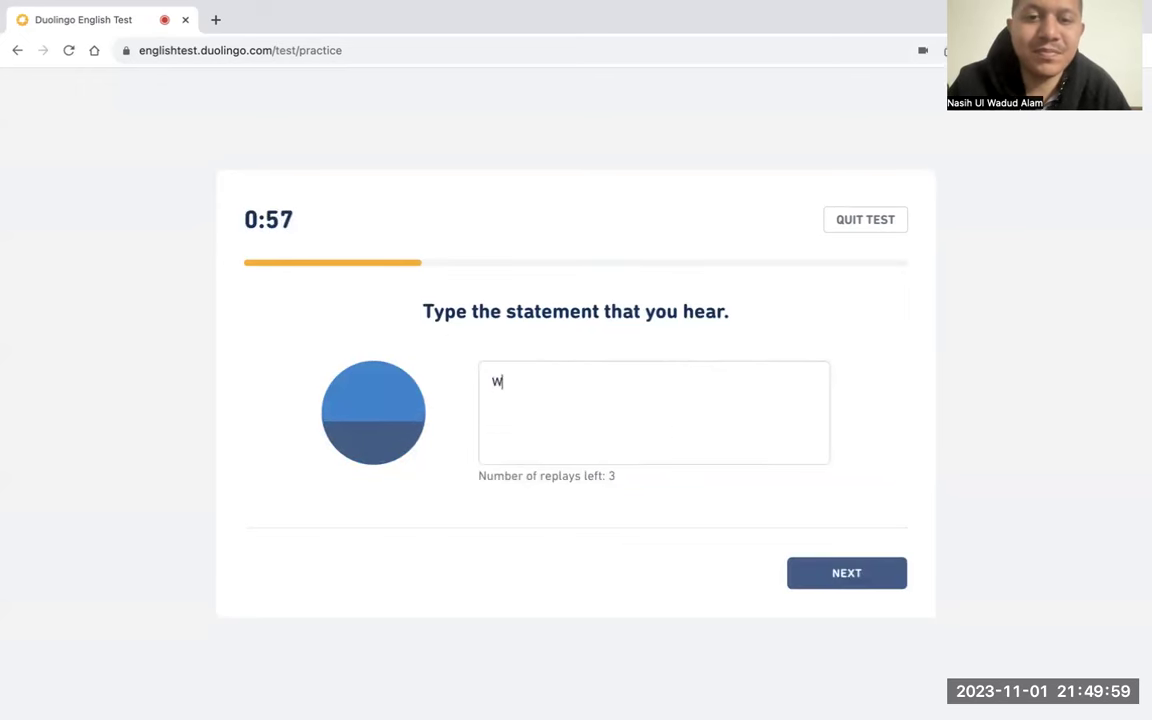
text(ine is made )
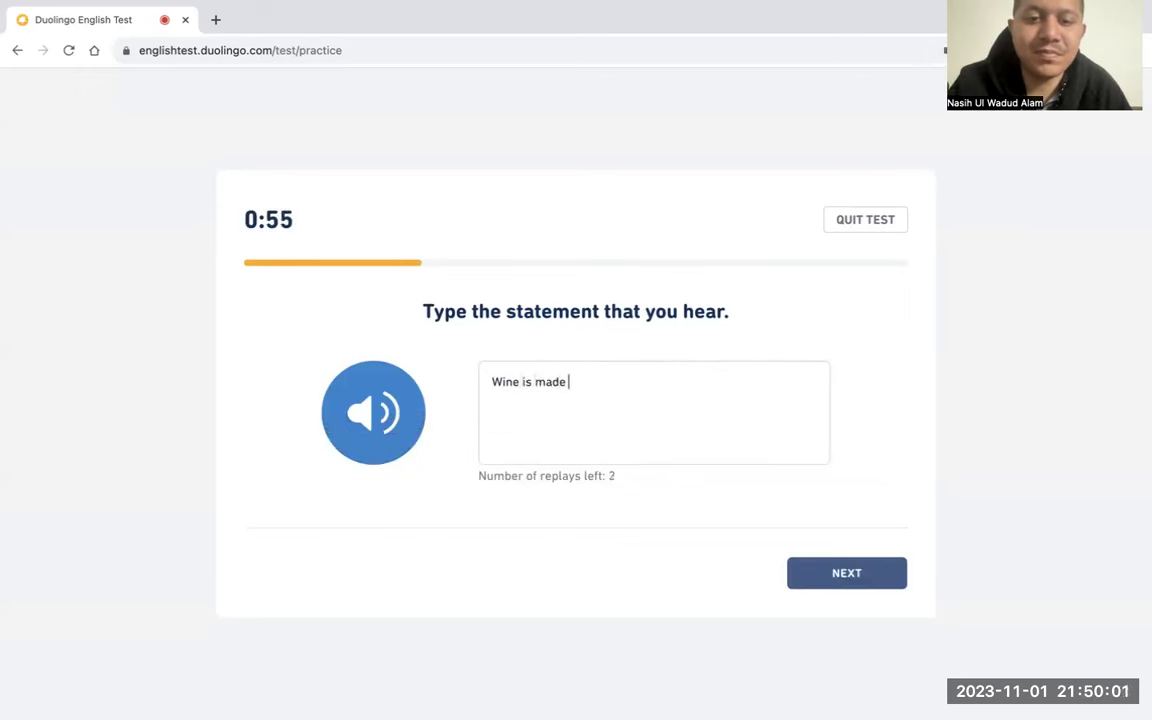
text(by the ferme)
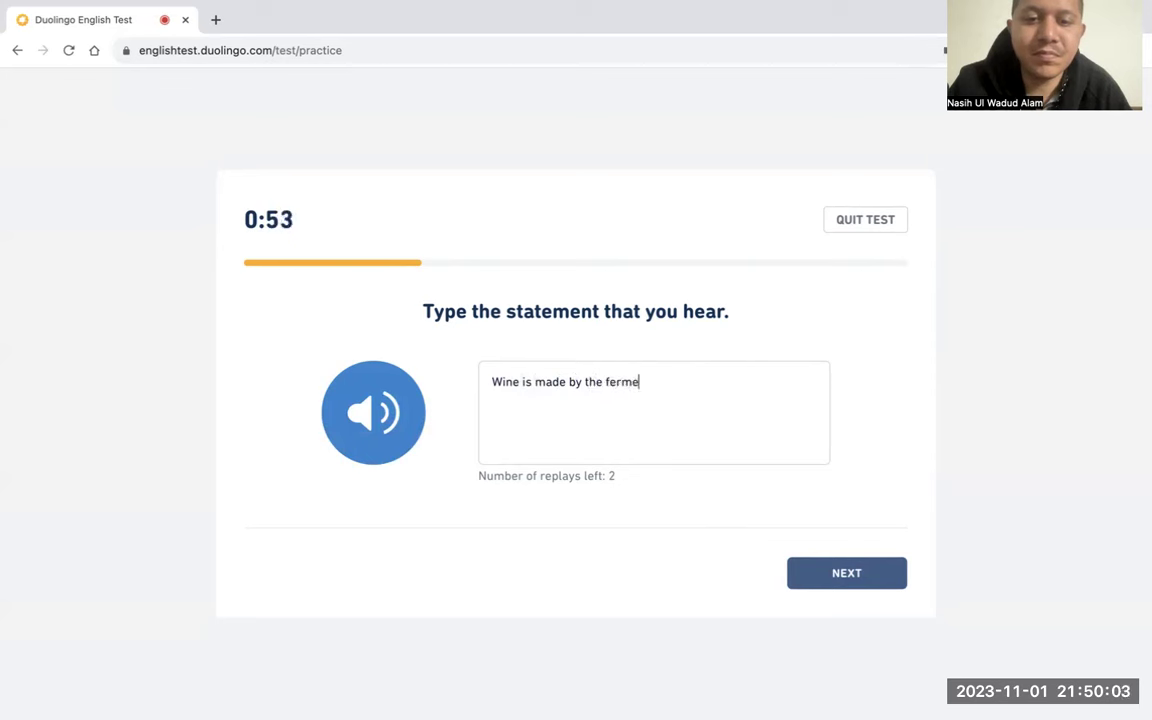
text(ntation of su)
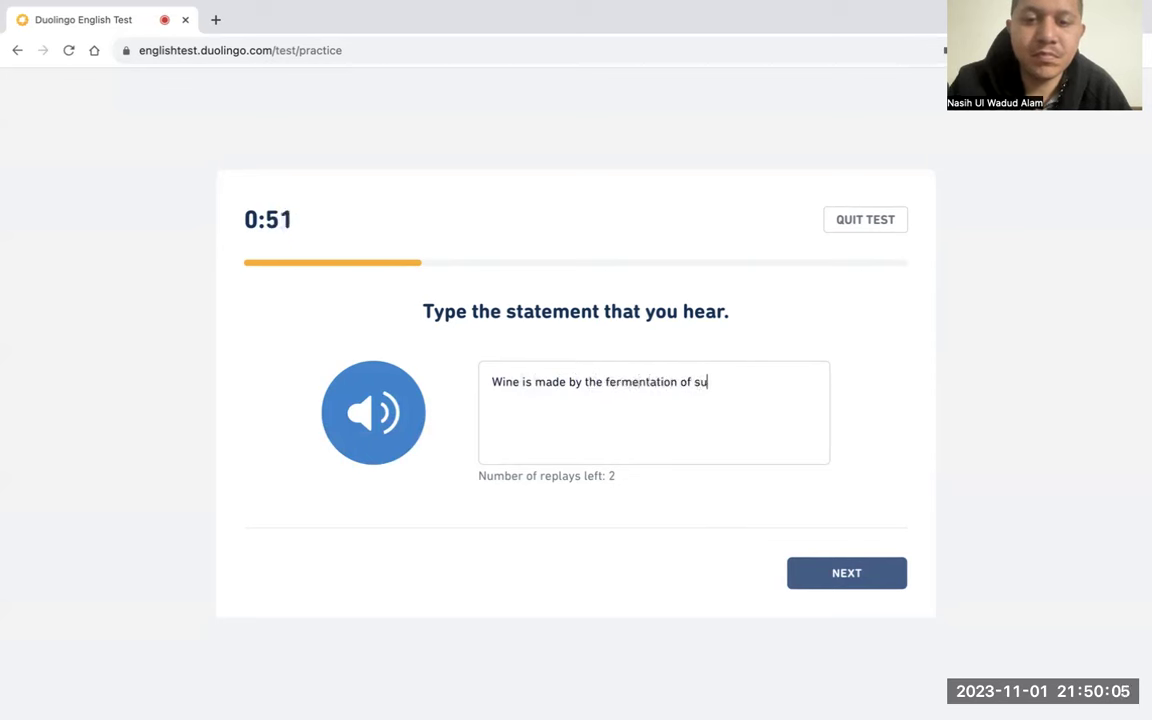
text(gar and grapers)
key(BackSpace)
key(BackSpace)
text(s.)
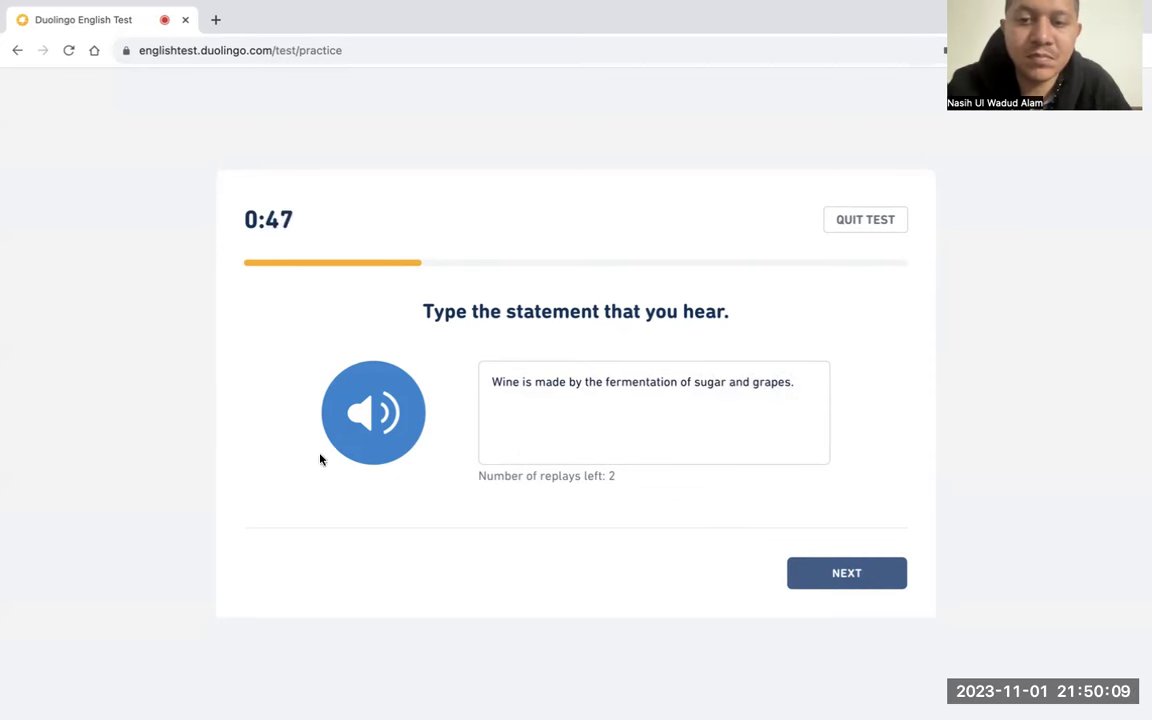
Replay the audio, insert "the" before "sugar" in the wine statement, and submit the transcription
click(409, 418)
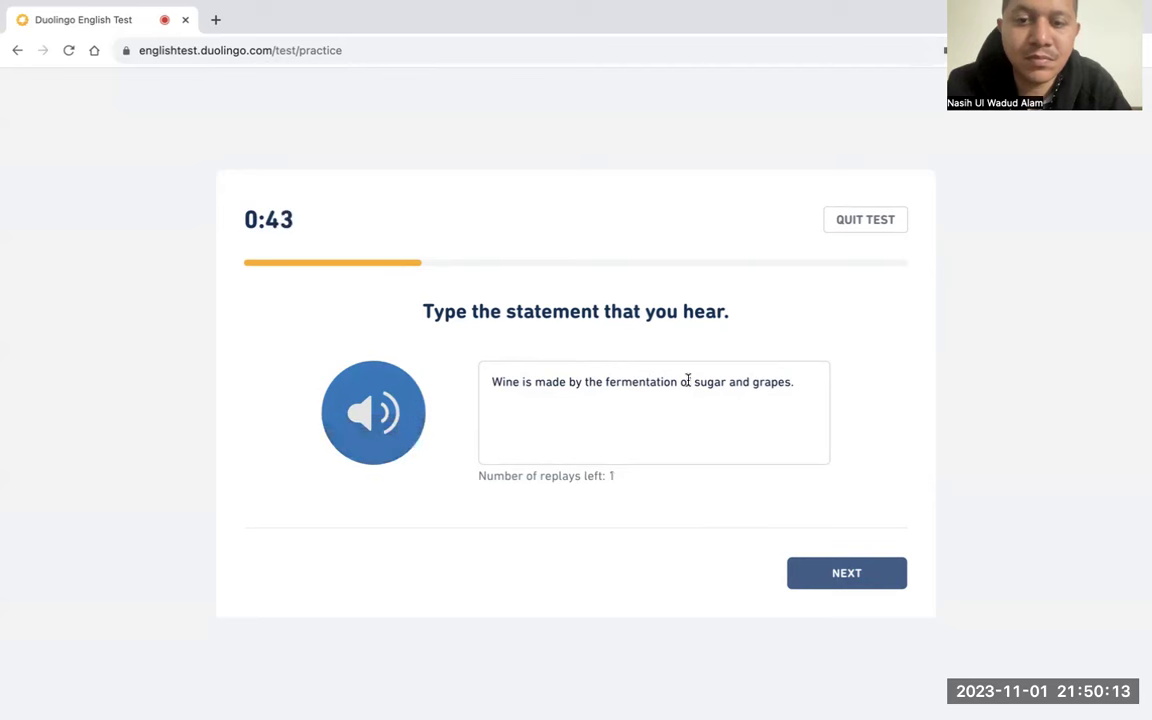
text(the)
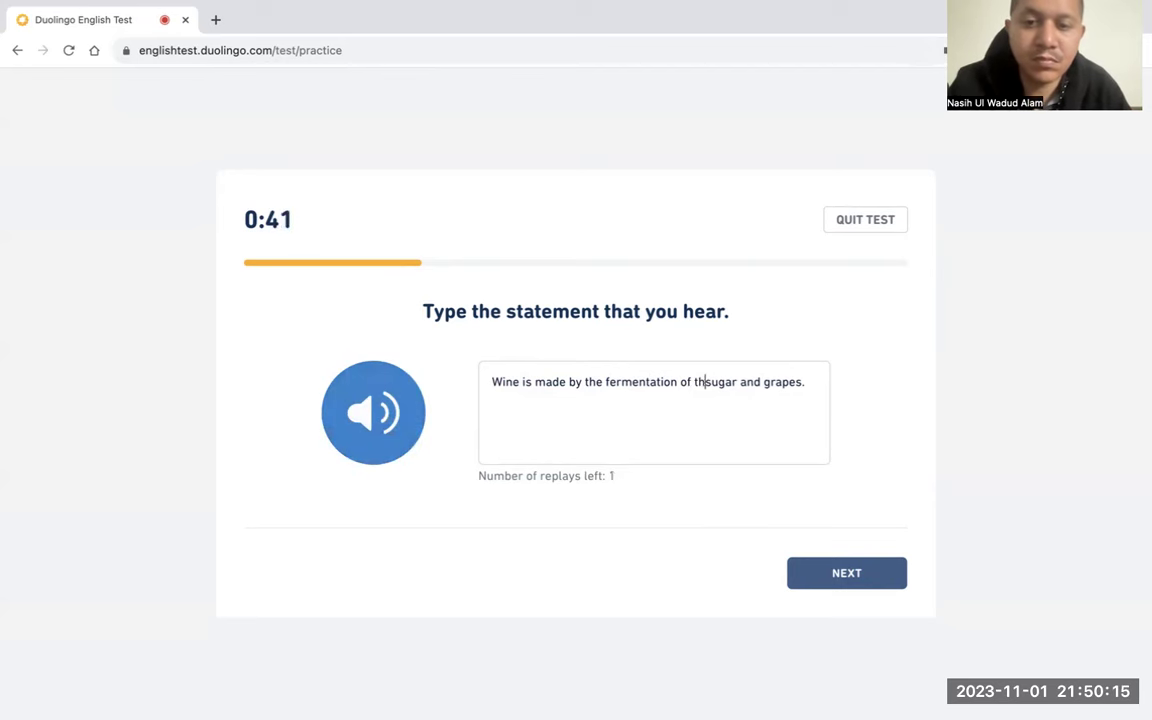
click(395, 409)
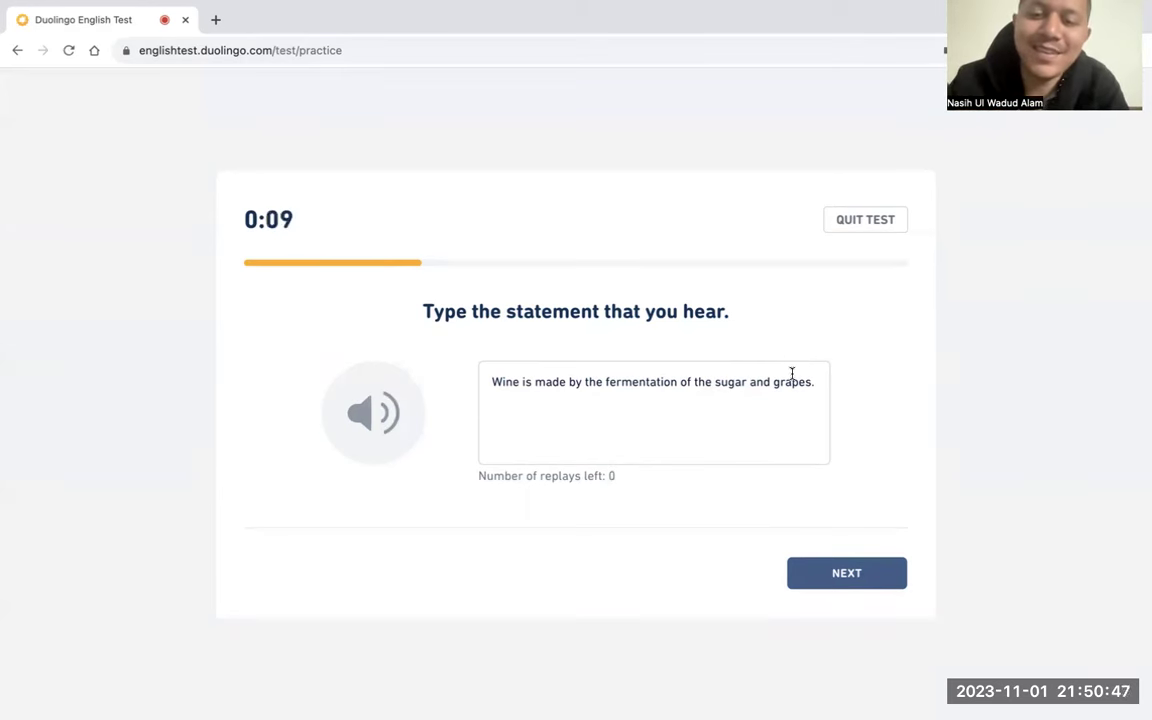
click(841, 580)
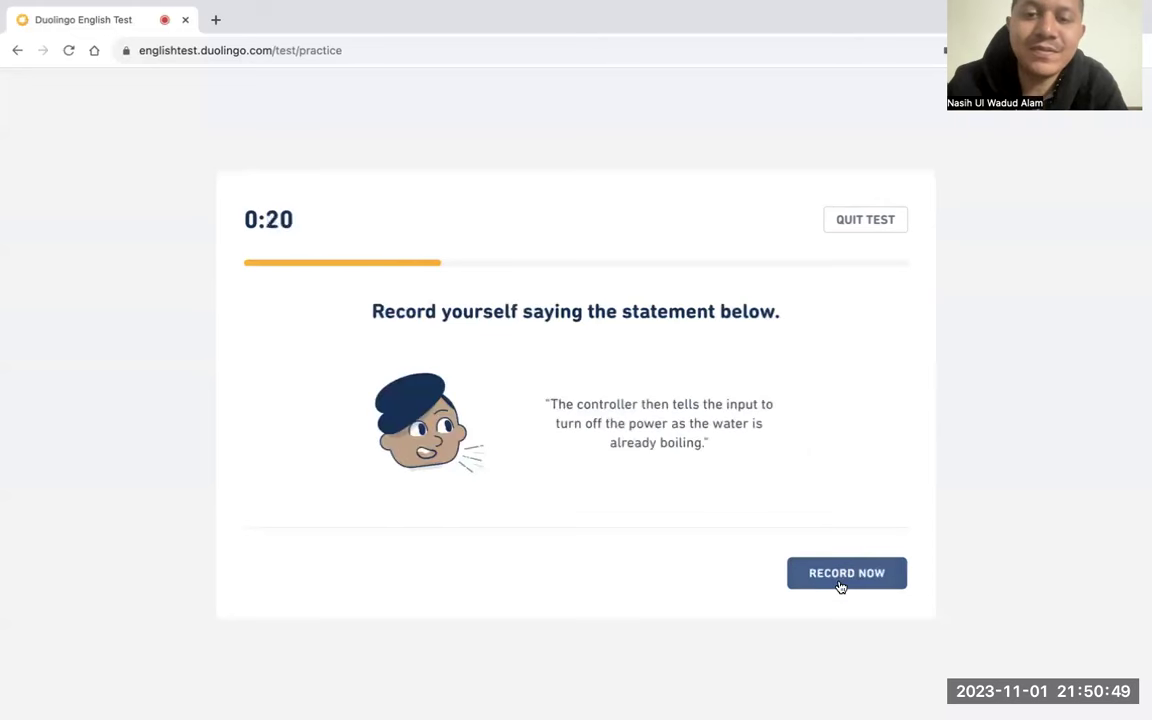
Record the spoken statement "The controller then tells the input to turn off the power as the water is already boiling." and submit it
click(845, 575)
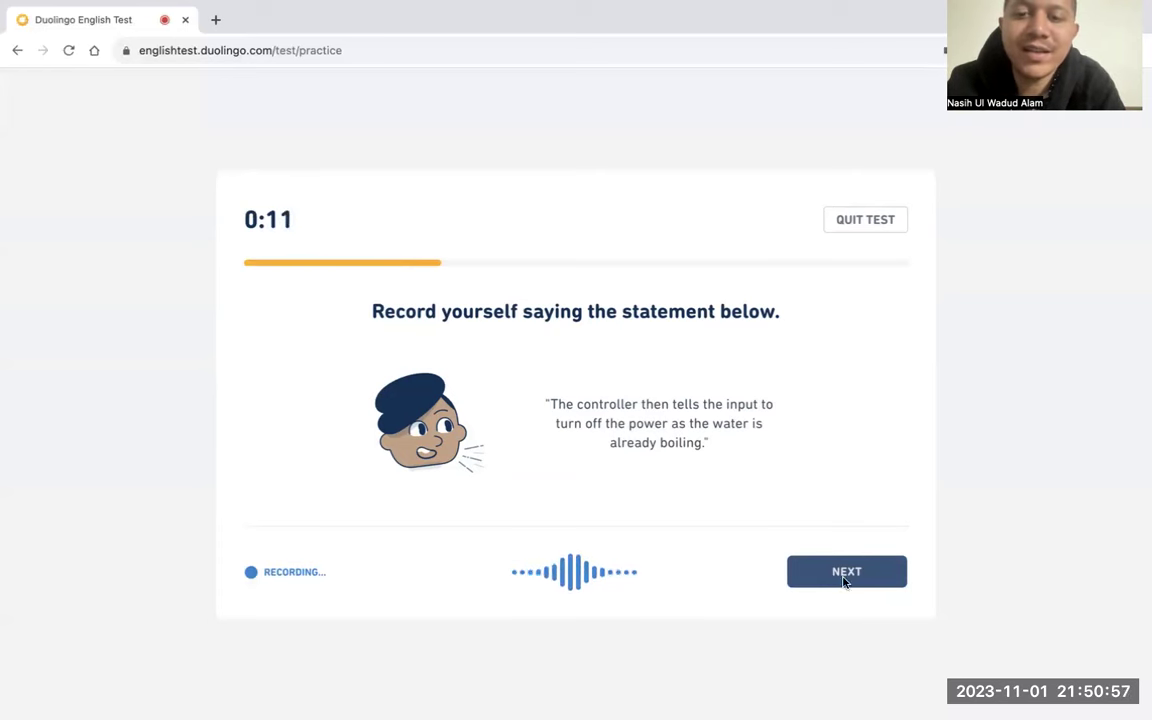
click(846, 575)
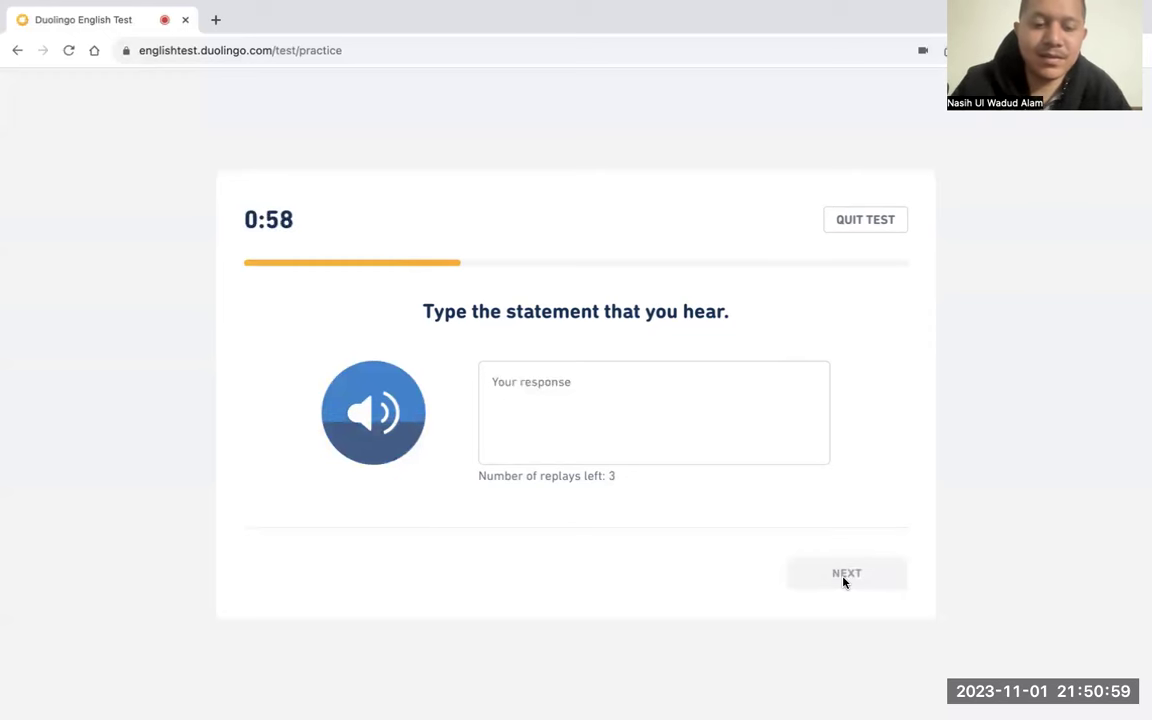
Transcribe the spoken statement as "Early trains used horse power and ran on wooden and iron tracks."
text(Early )
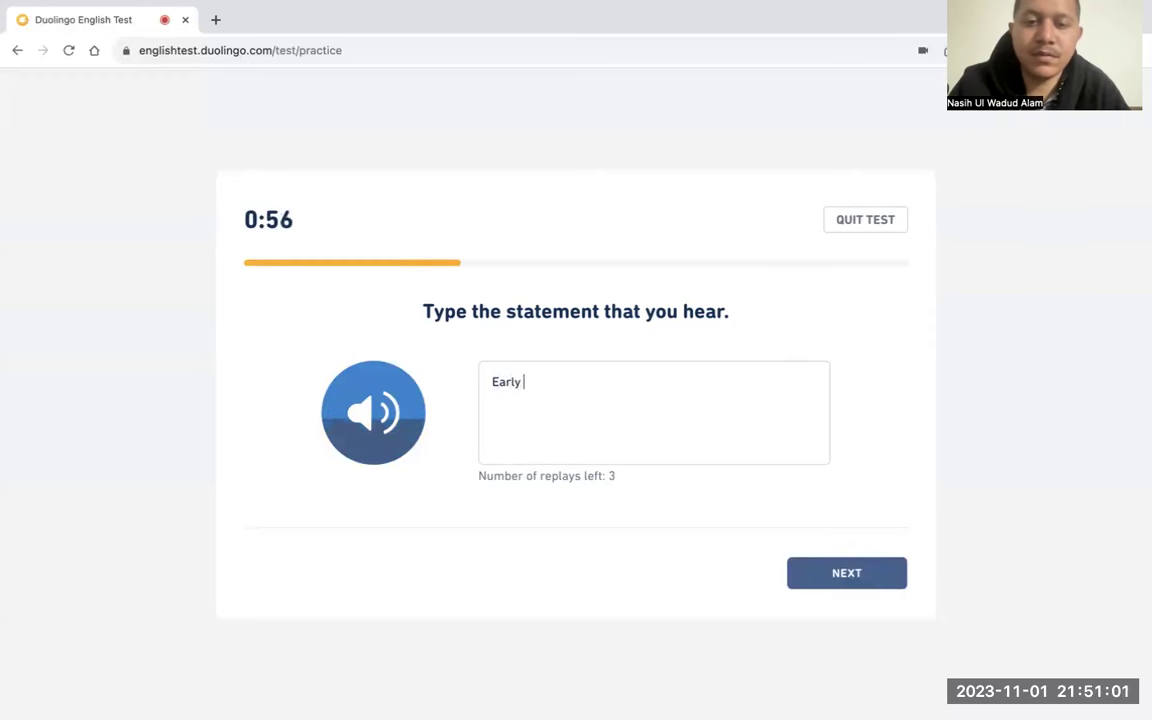
text(trains use)
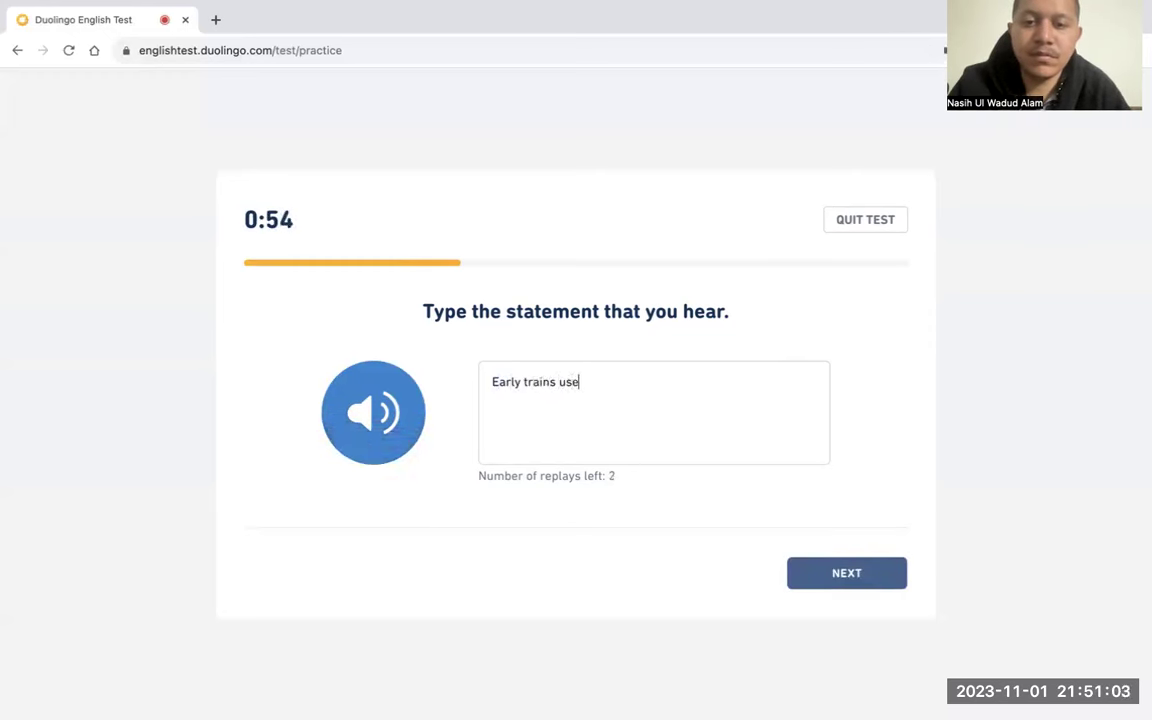
text(d horse powe)
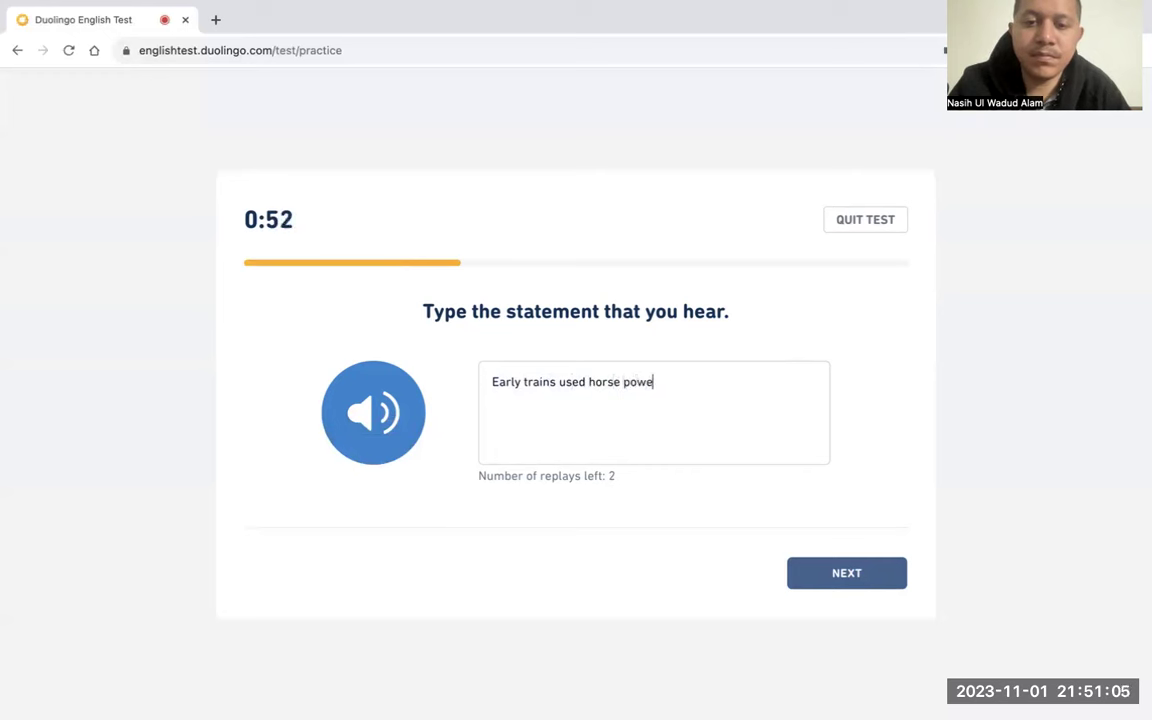
text(r and ran on w)
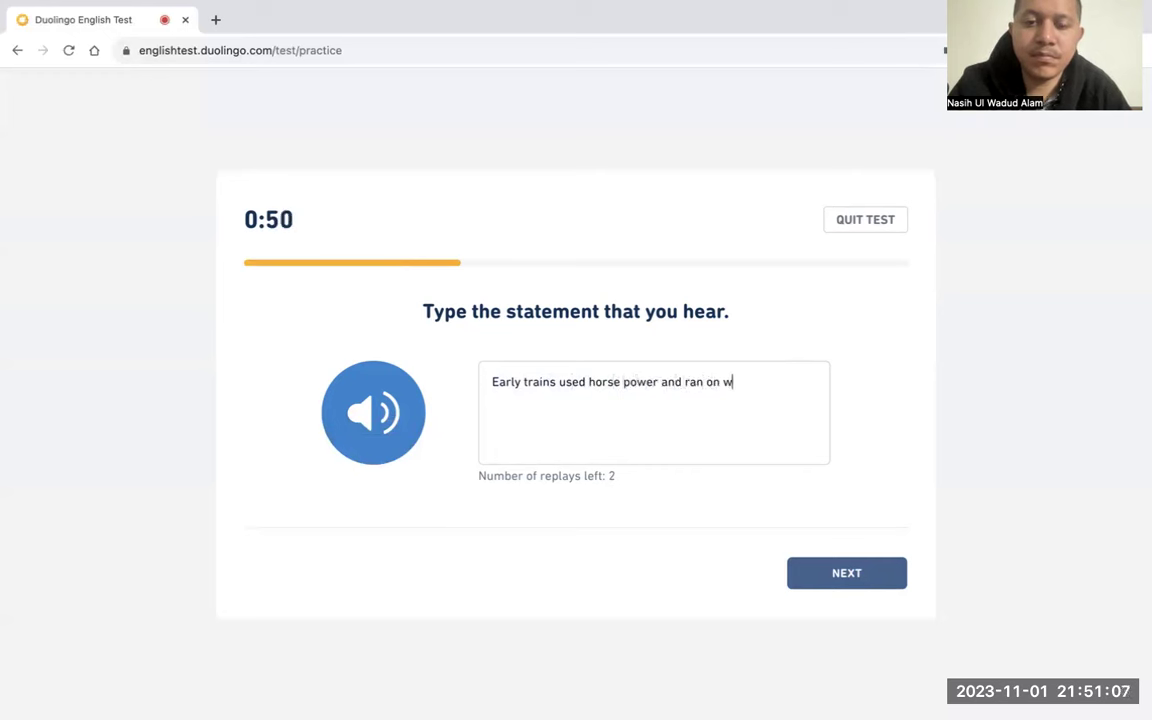
text(ooden and iro)
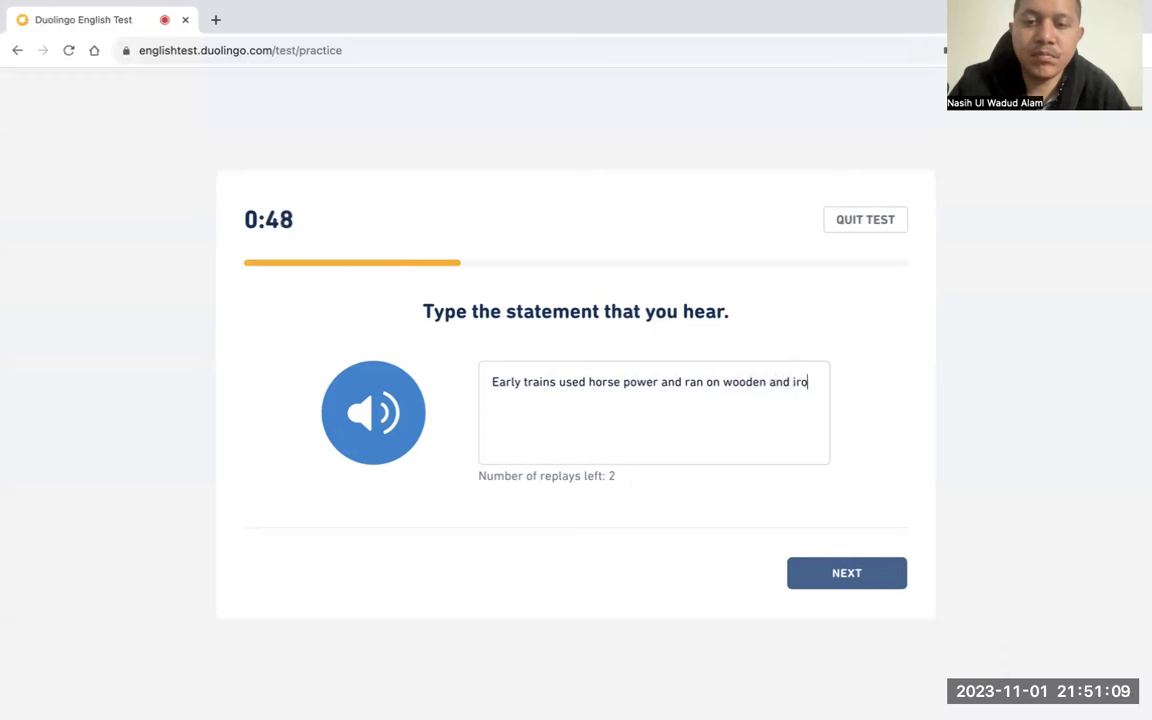
text(n tracks.)
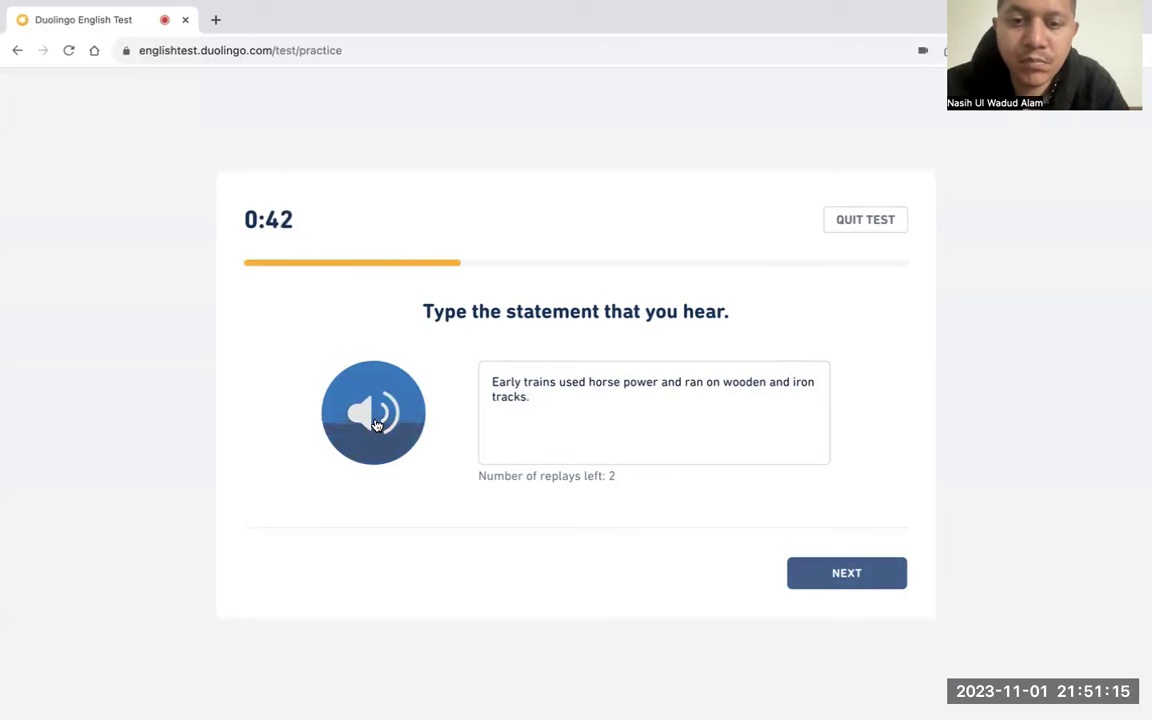
Replay the audio, replace "and" with "or" between "wooden" and "iron", and submit the transcription
click(375, 425)
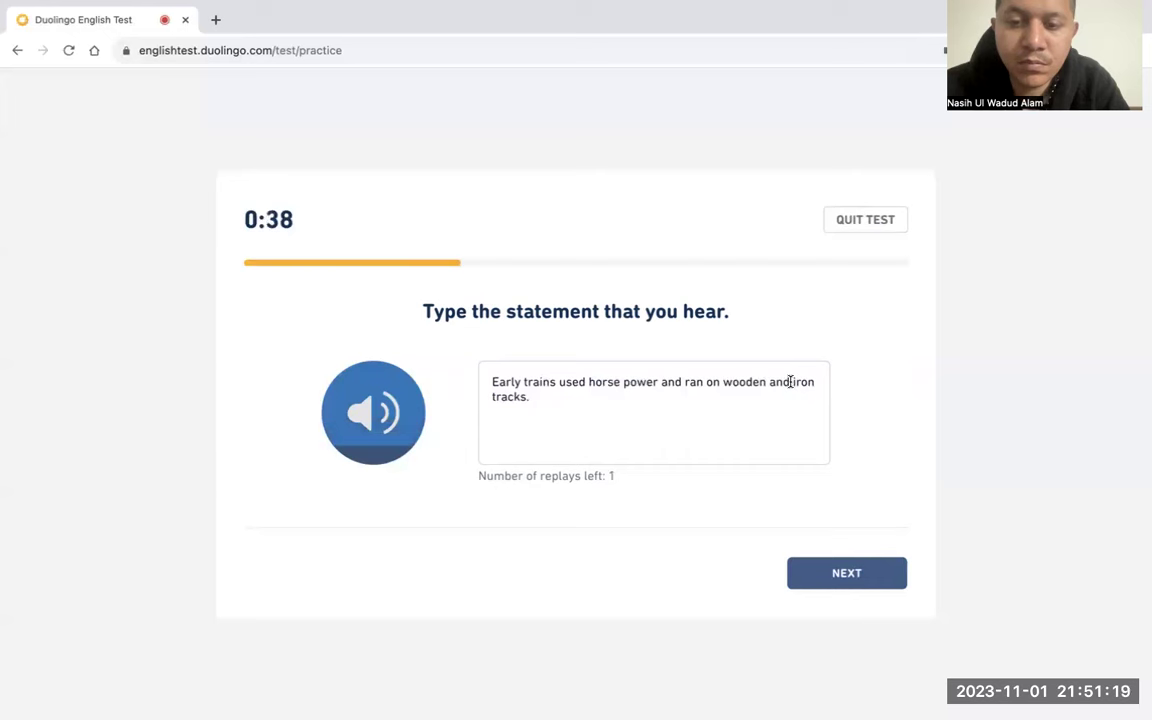
drag(790, 381, 771, 382)
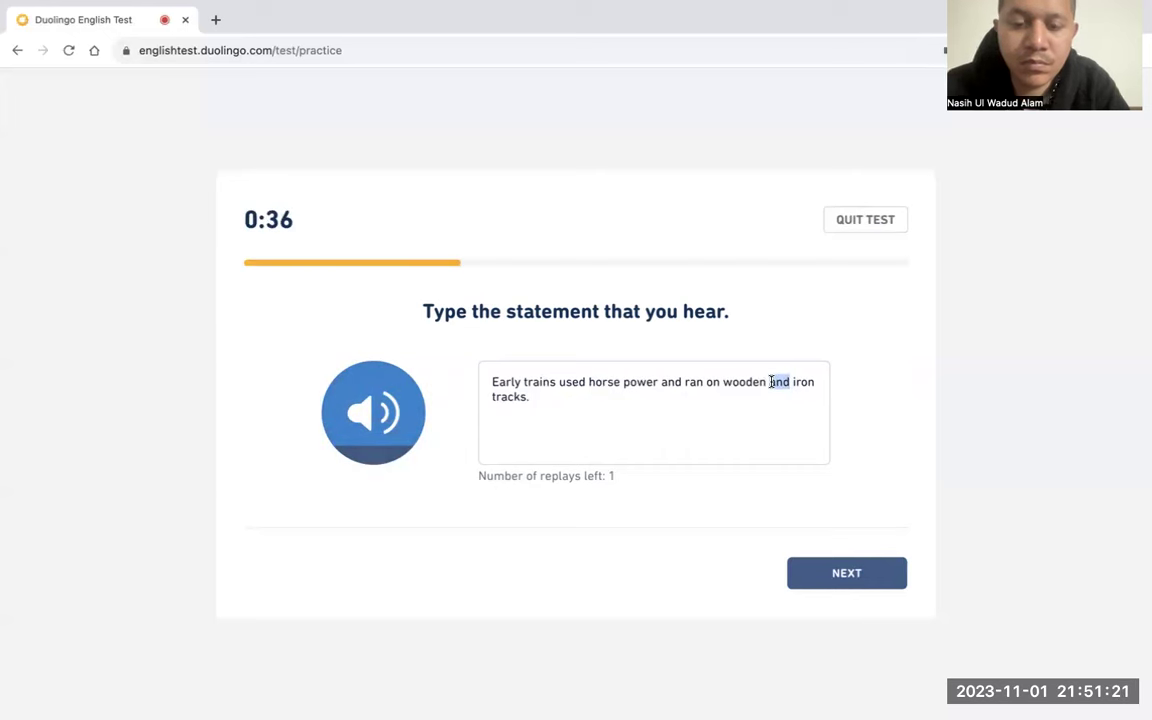
text(or)
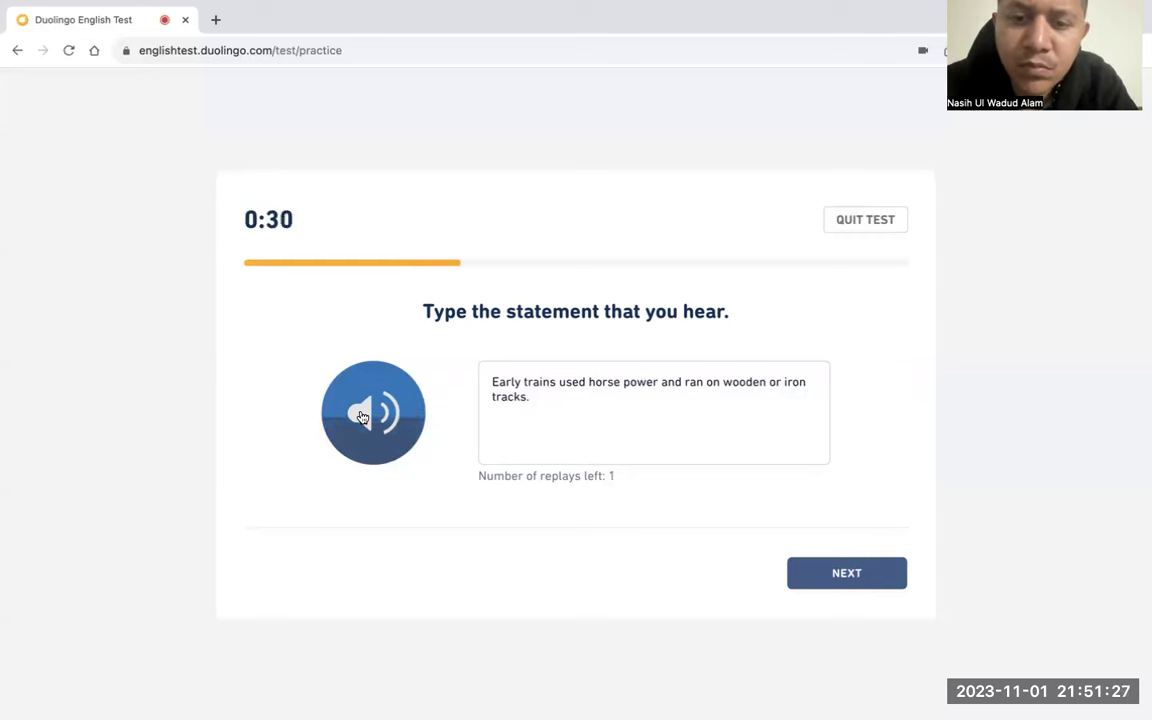
click(361, 416)
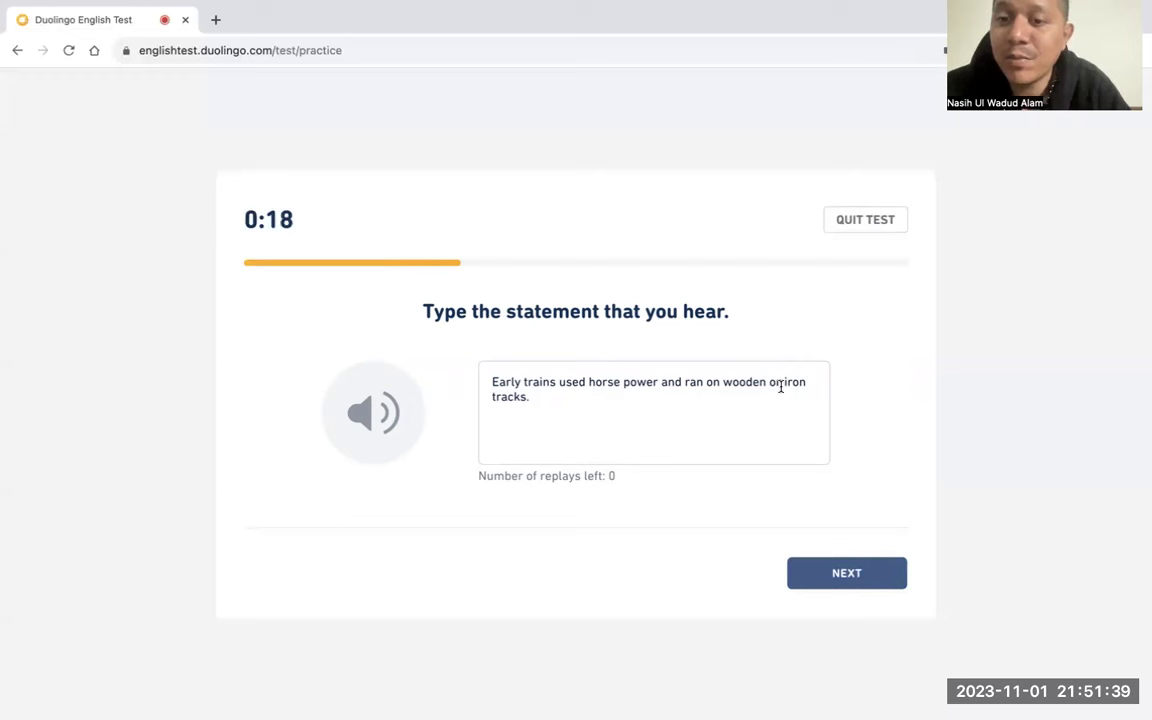
drag(779, 383, 765, 383)
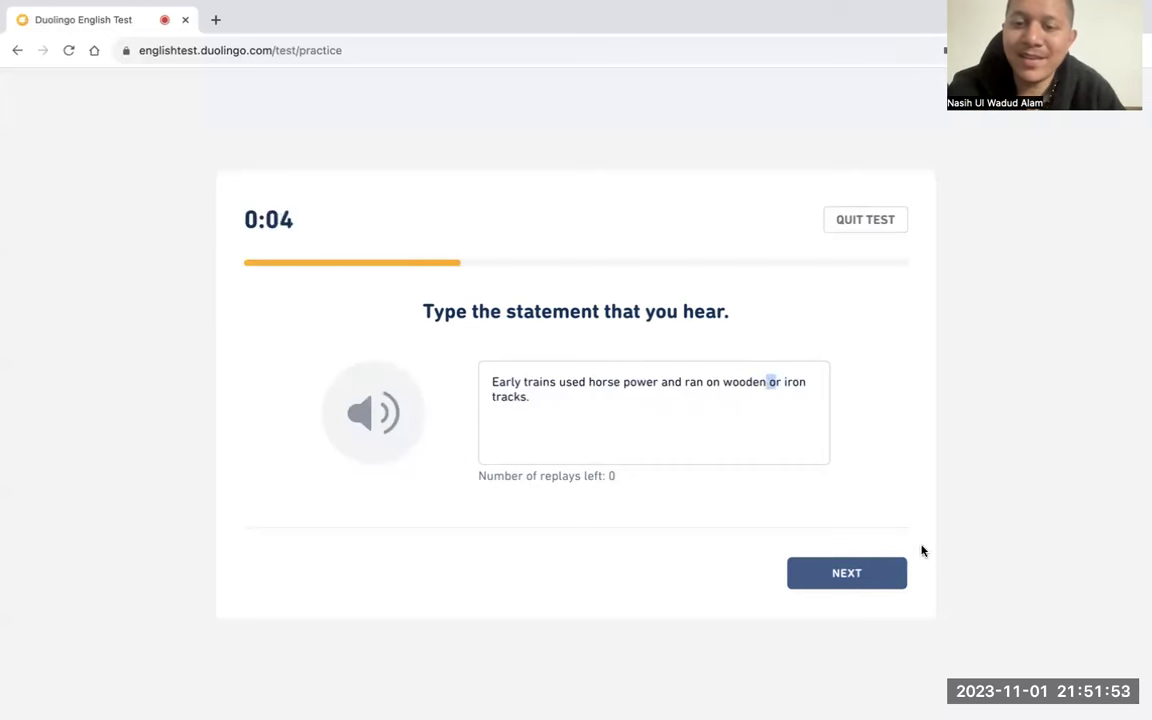
click(877, 568)
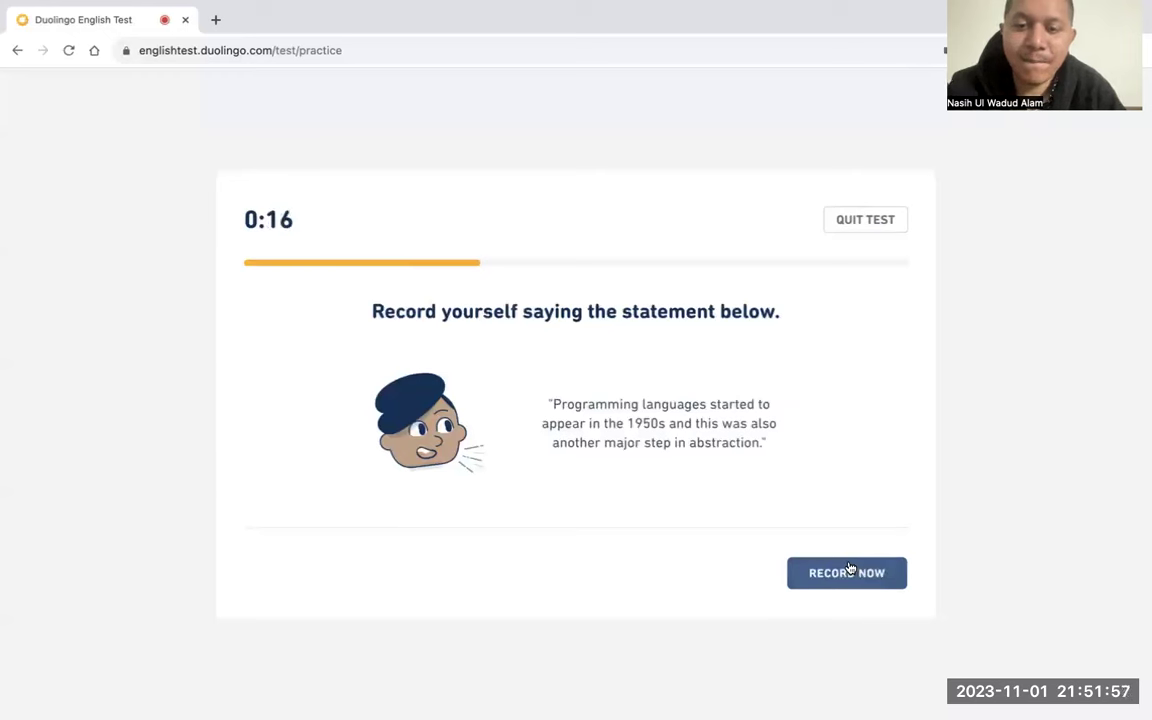
Record the statement "Programming languages started to appear in the 1950s and this was also another major step in abstraction." and submit it
click(848, 571)
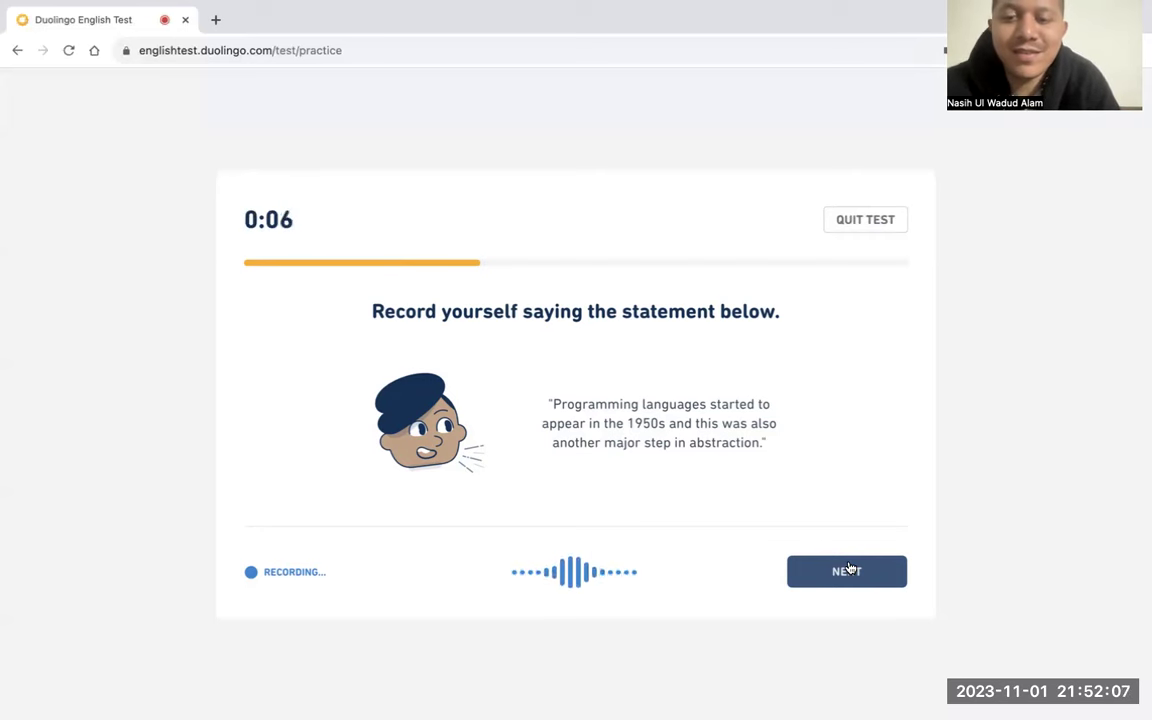
click(848, 570)
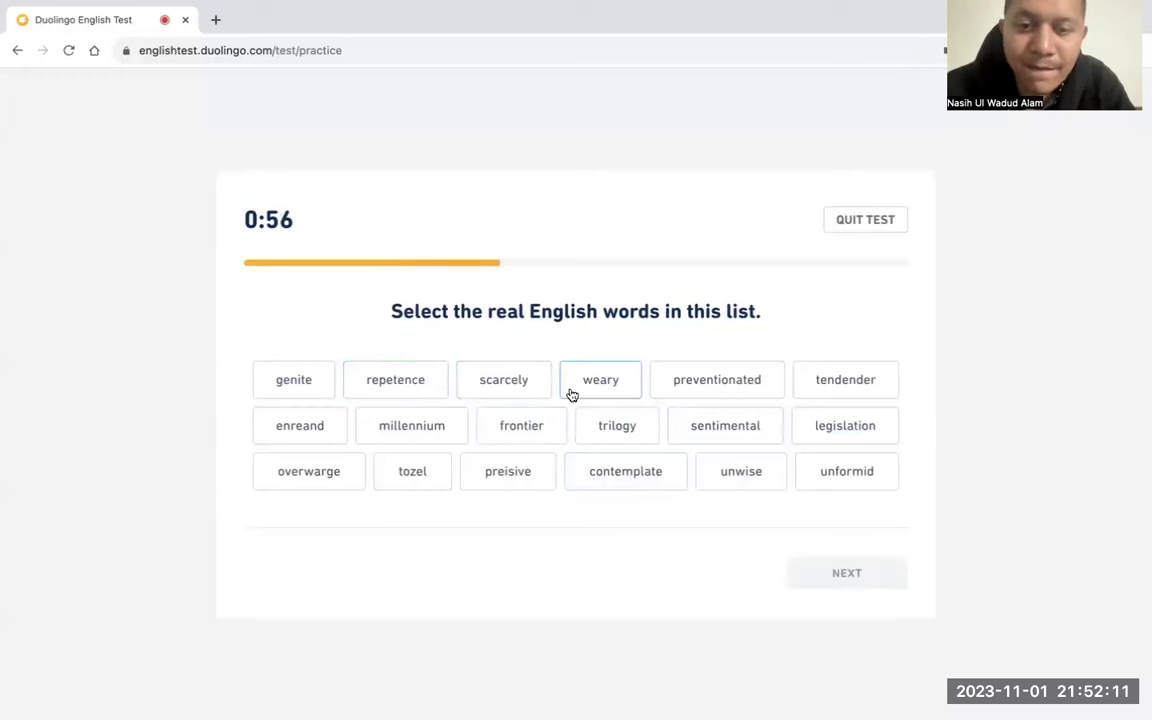
Select "scarcely", "weary", "millennium", "frontier", "trilogy", "sentimental", "legislation", "contemplate" and "unwise" as the real English words
click(531, 389)
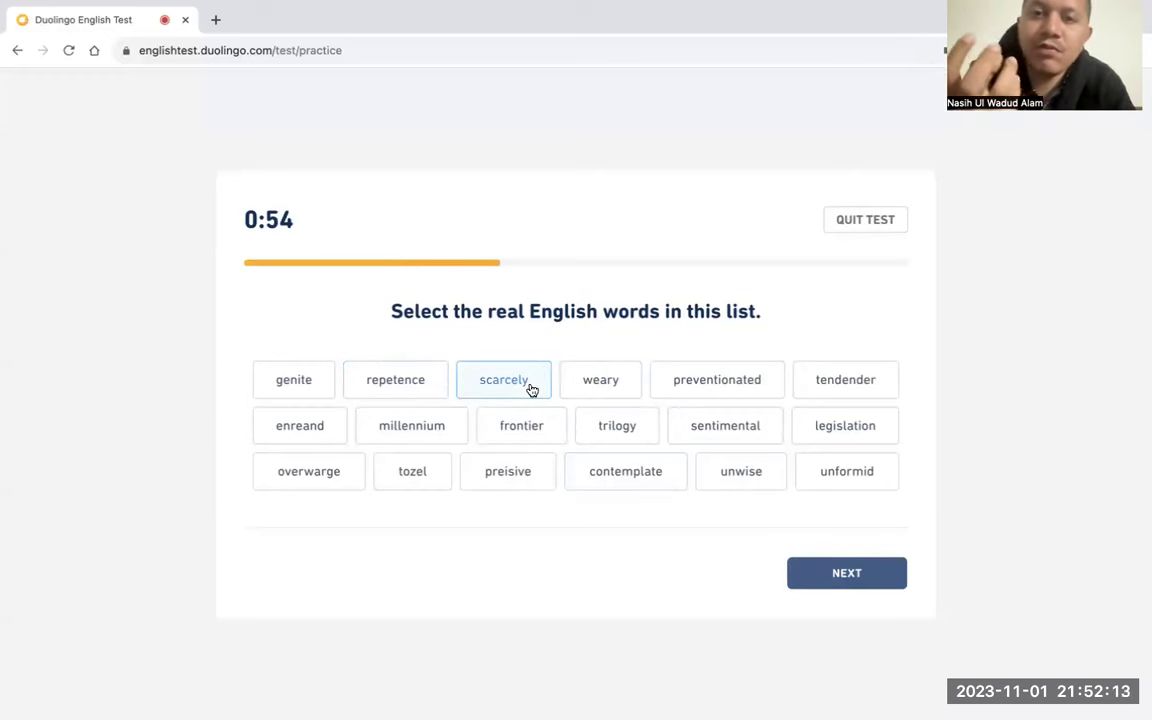
click(625, 388)
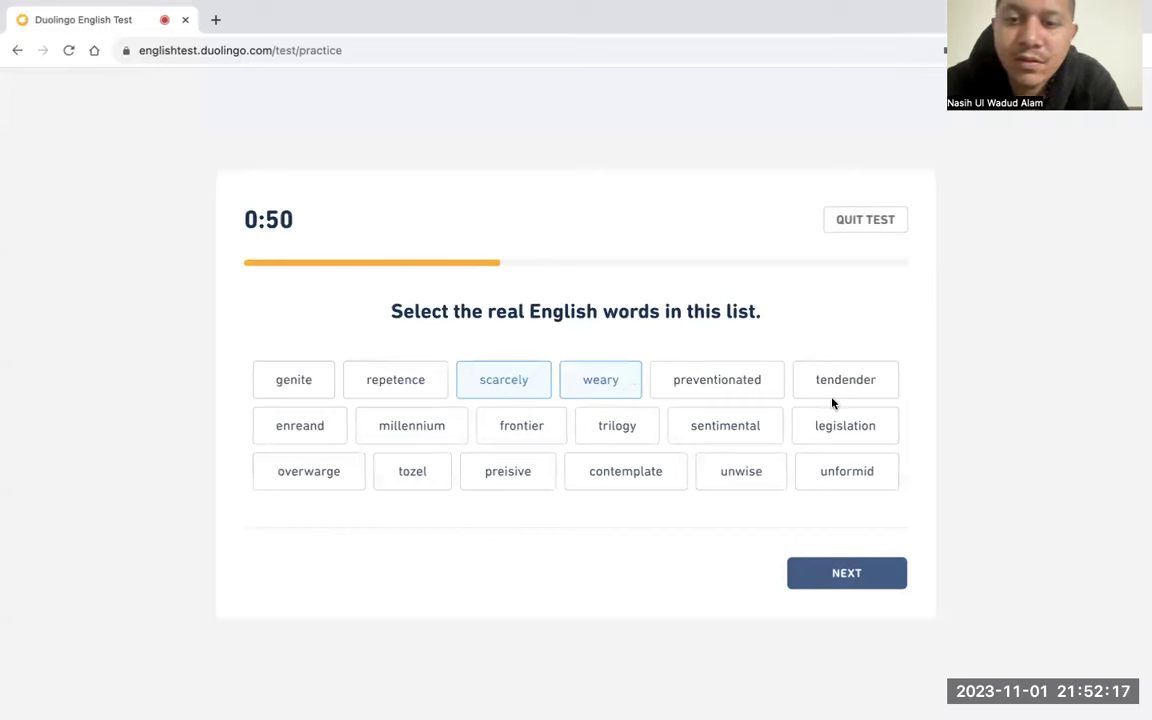
click(430, 437)
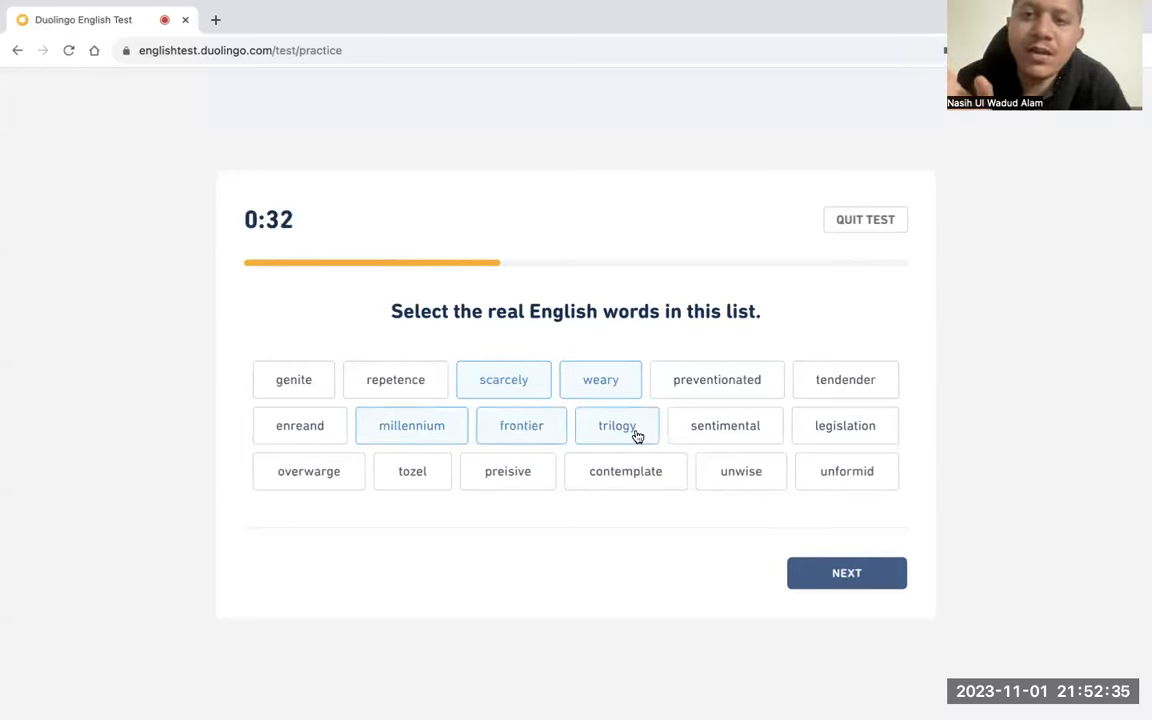
click(710, 435)
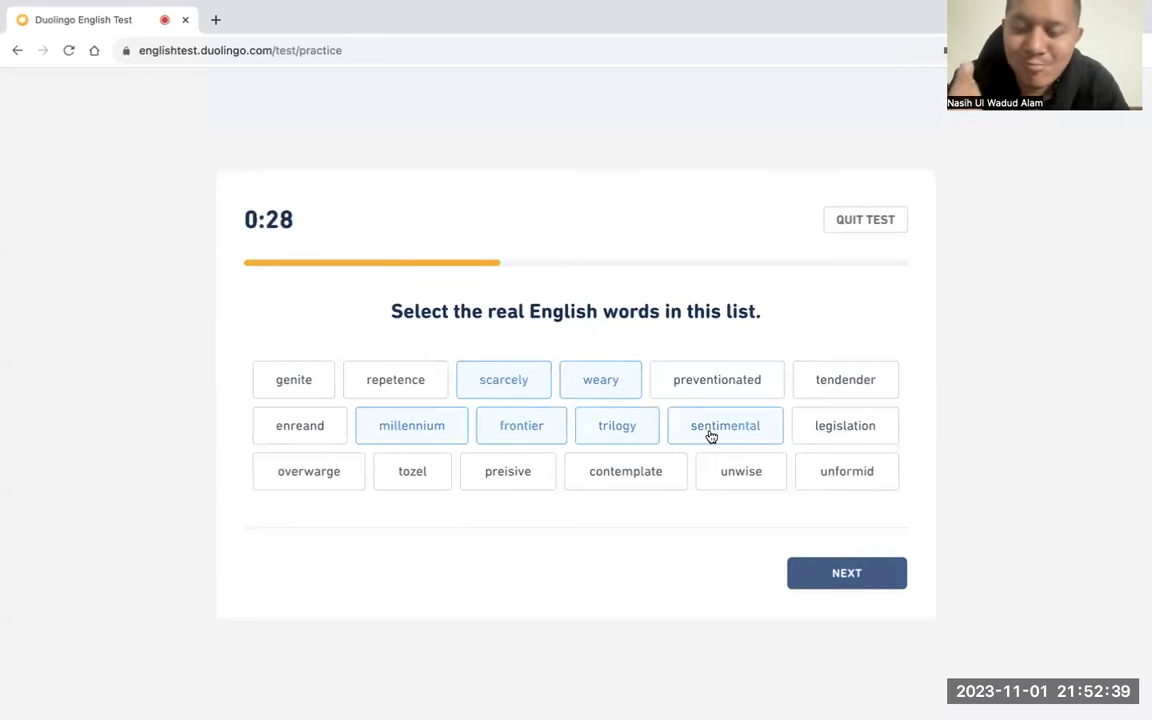
click(866, 444)
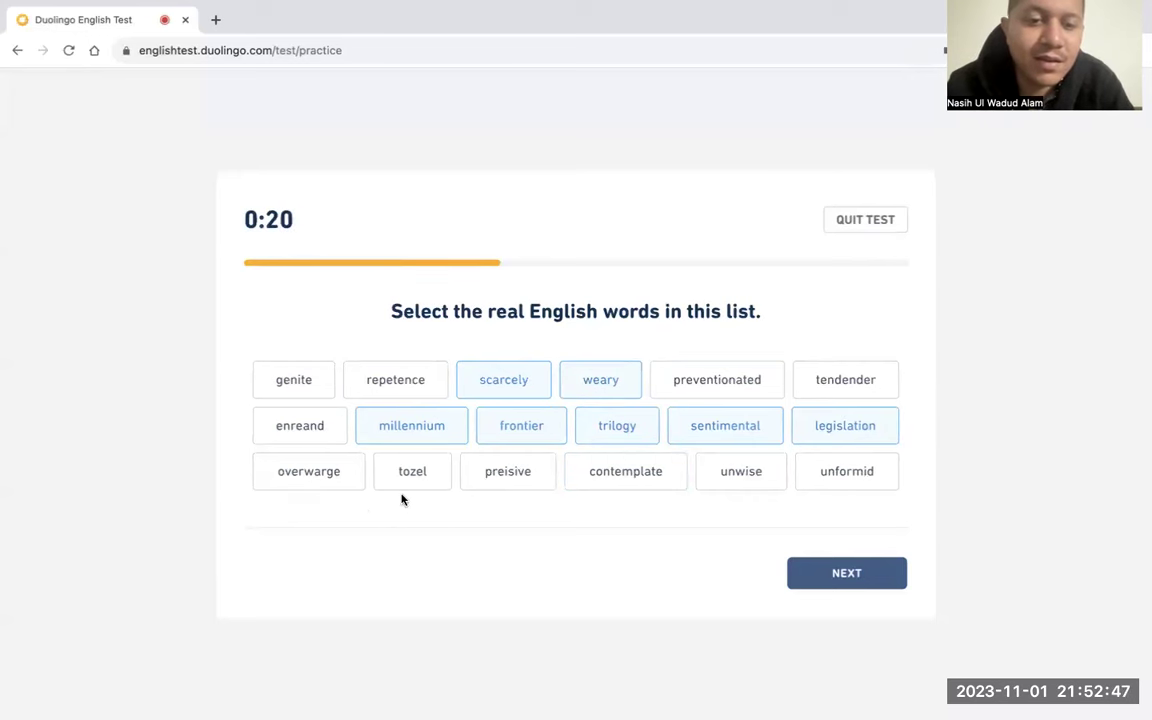
click(622, 489)
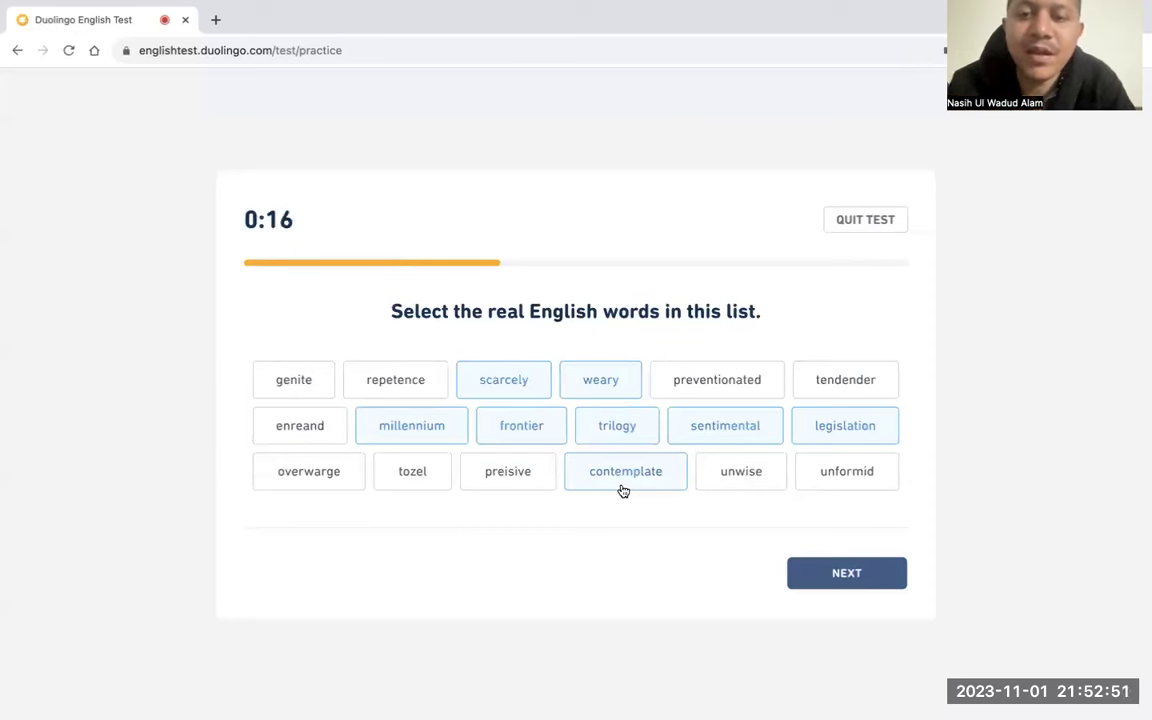
click(767, 472)
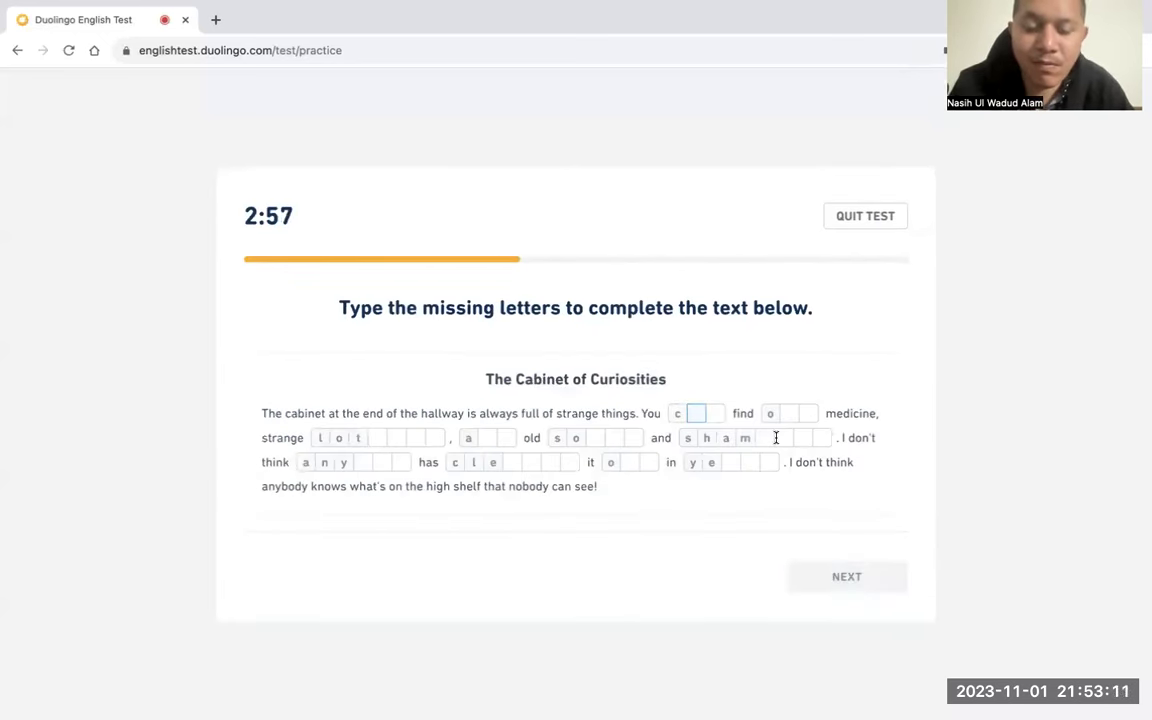
Complete the first blanks of "The Cabinet of Curiosities" as "can", "oil", "lottery" and "and"
text(an)
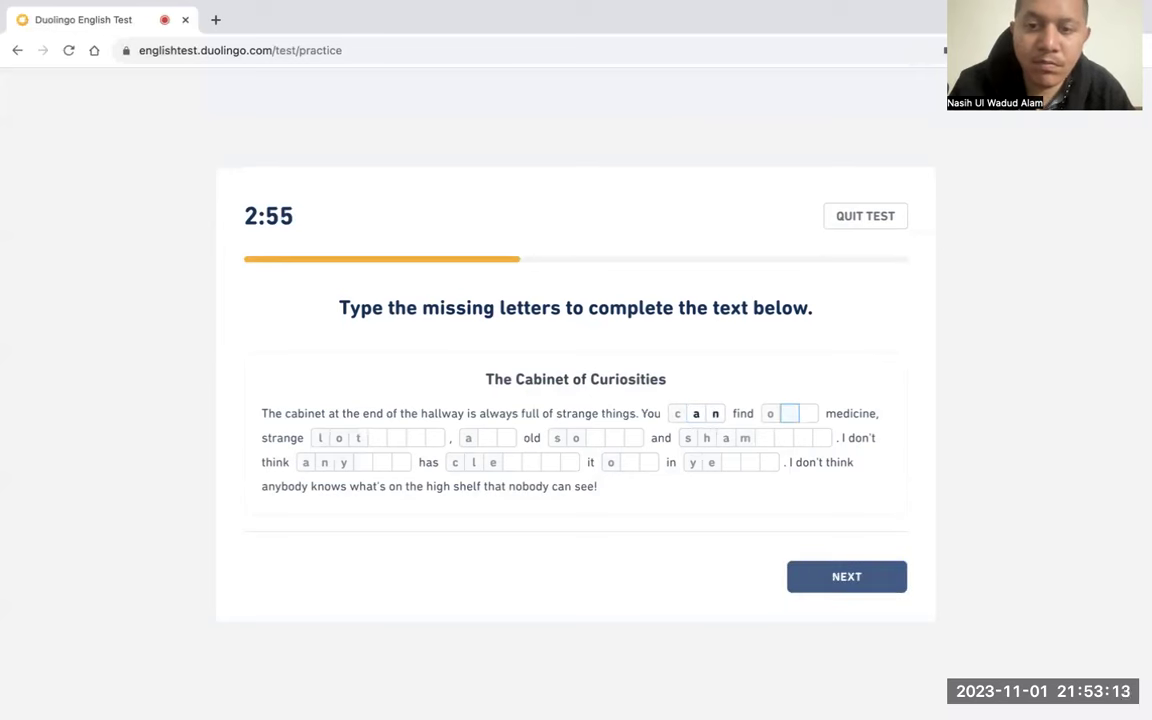
text(il)
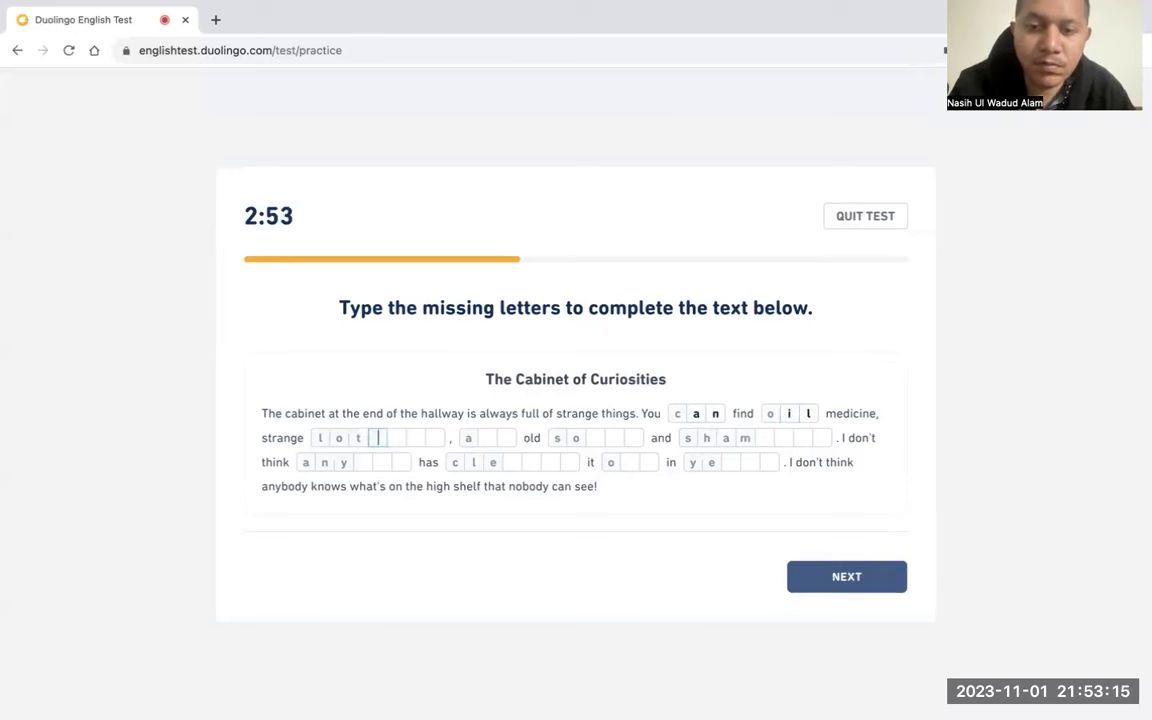
text(tery)
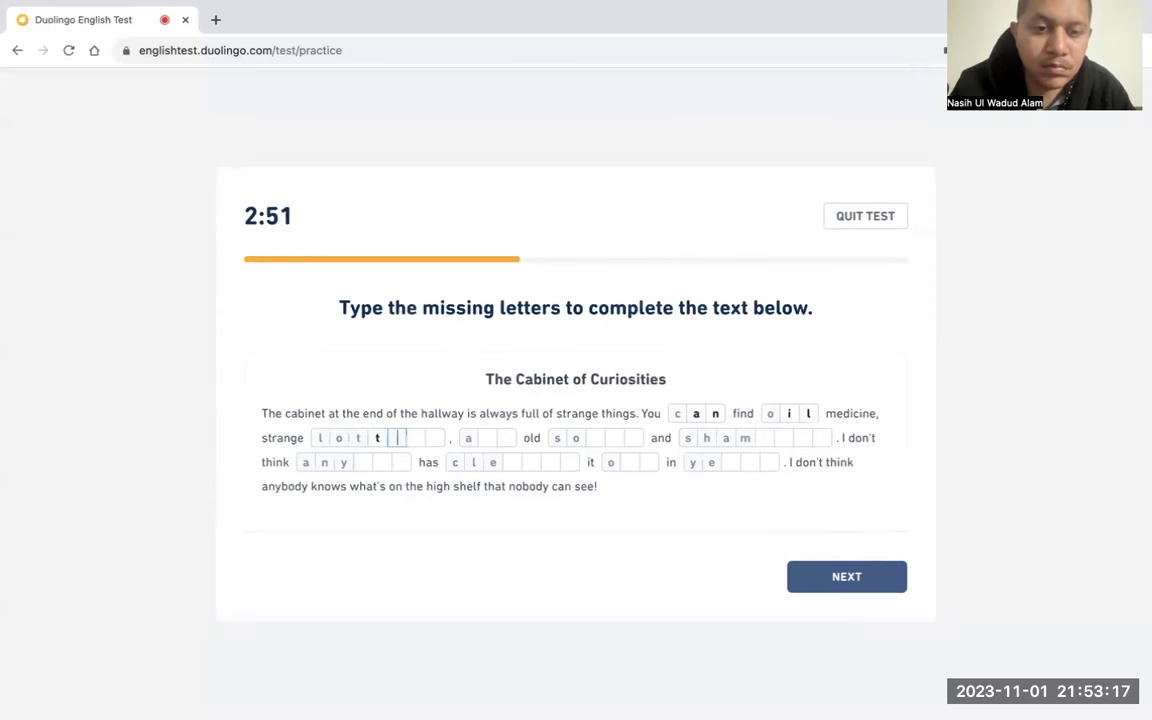
text(nd)
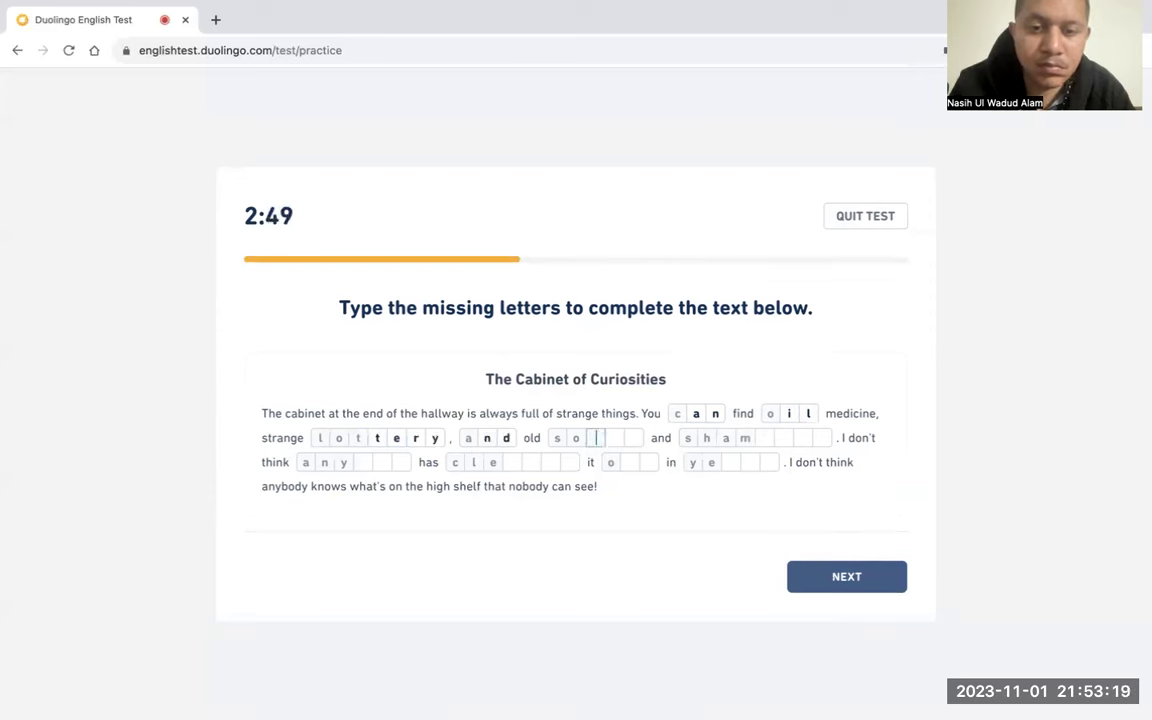
Complete the remaining blanks as "shampoos", "anyone", "cleared", "off", "years" and "soaps", and submit the passage
click(773, 435)
text(poos)
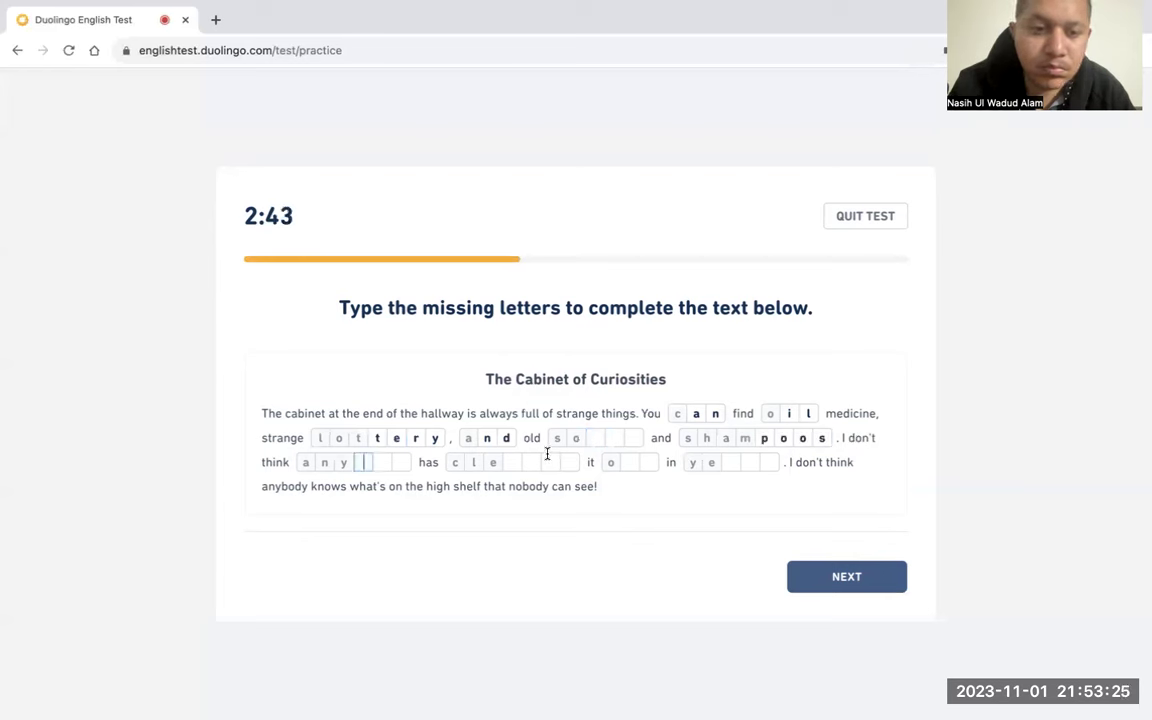
text(one)
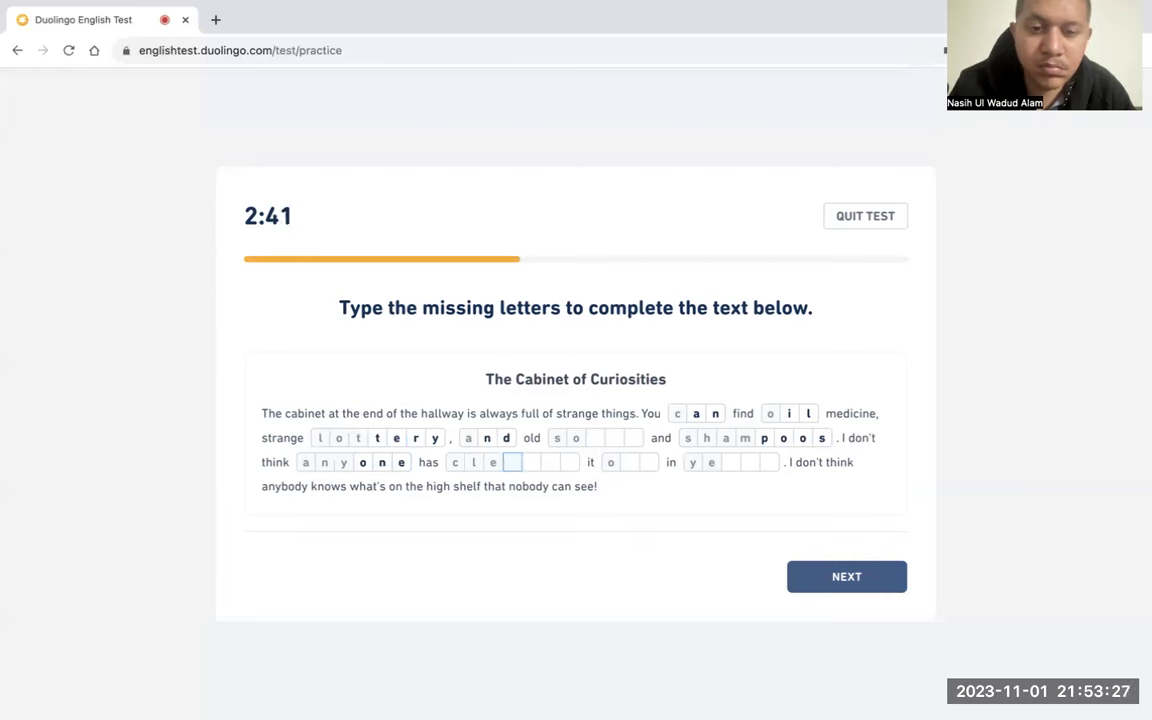
text(ared)
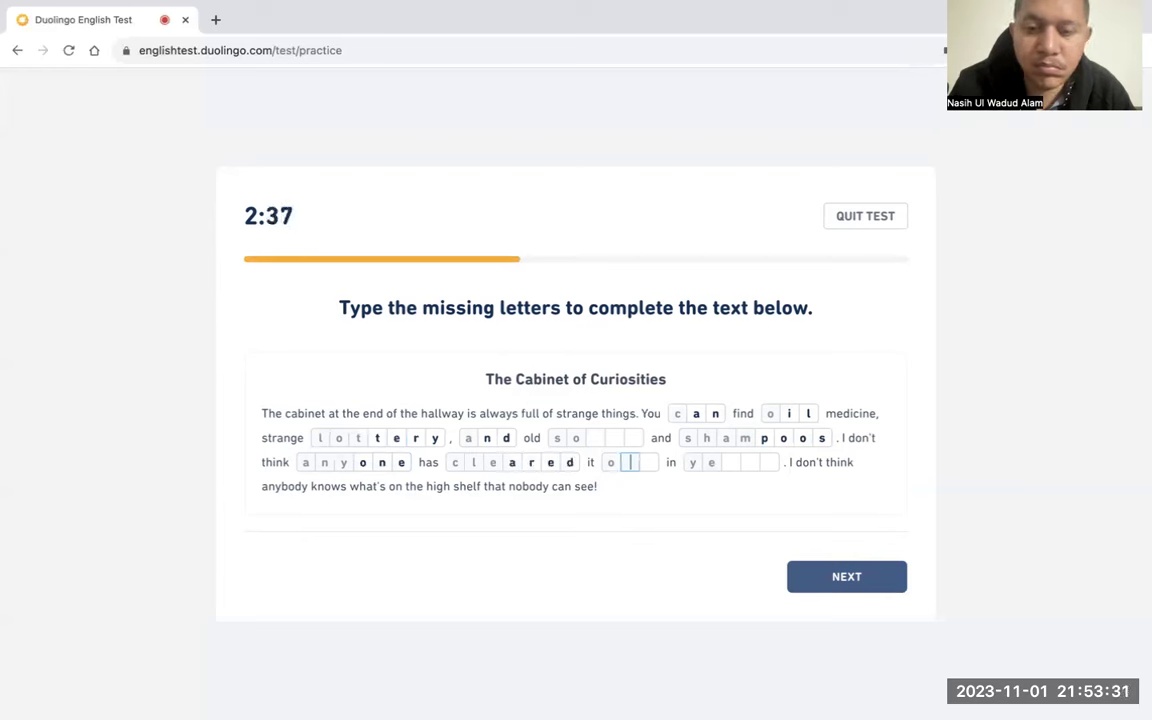
text(ff)
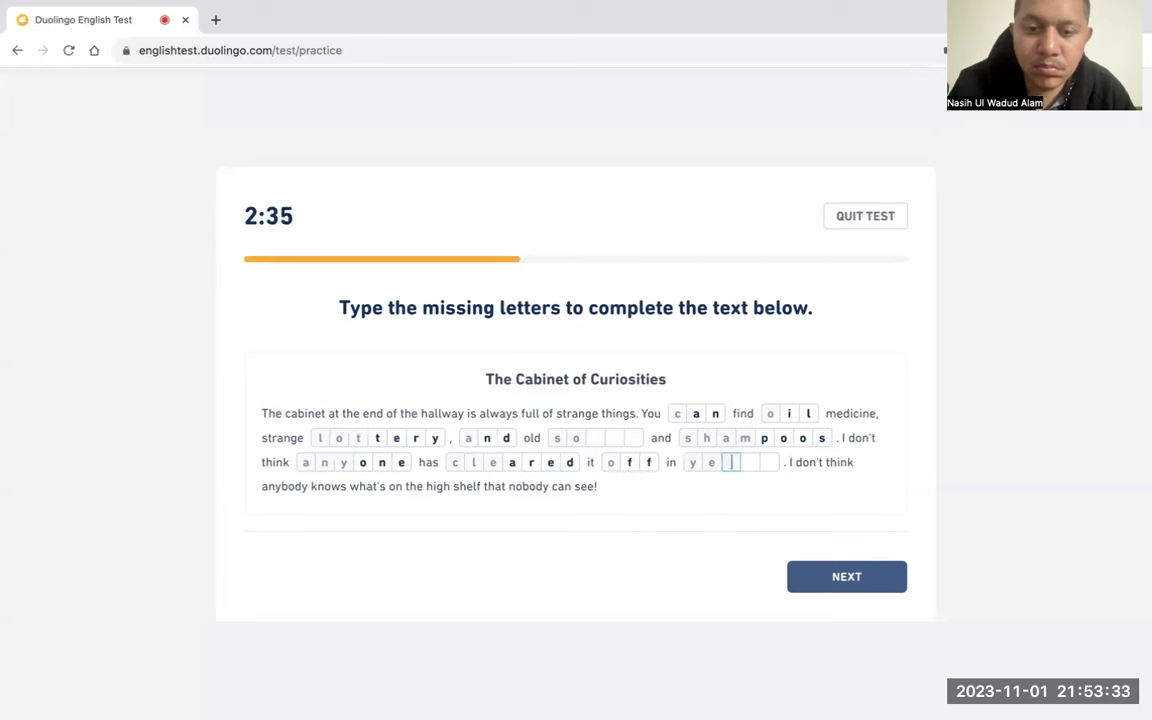
text(ars)
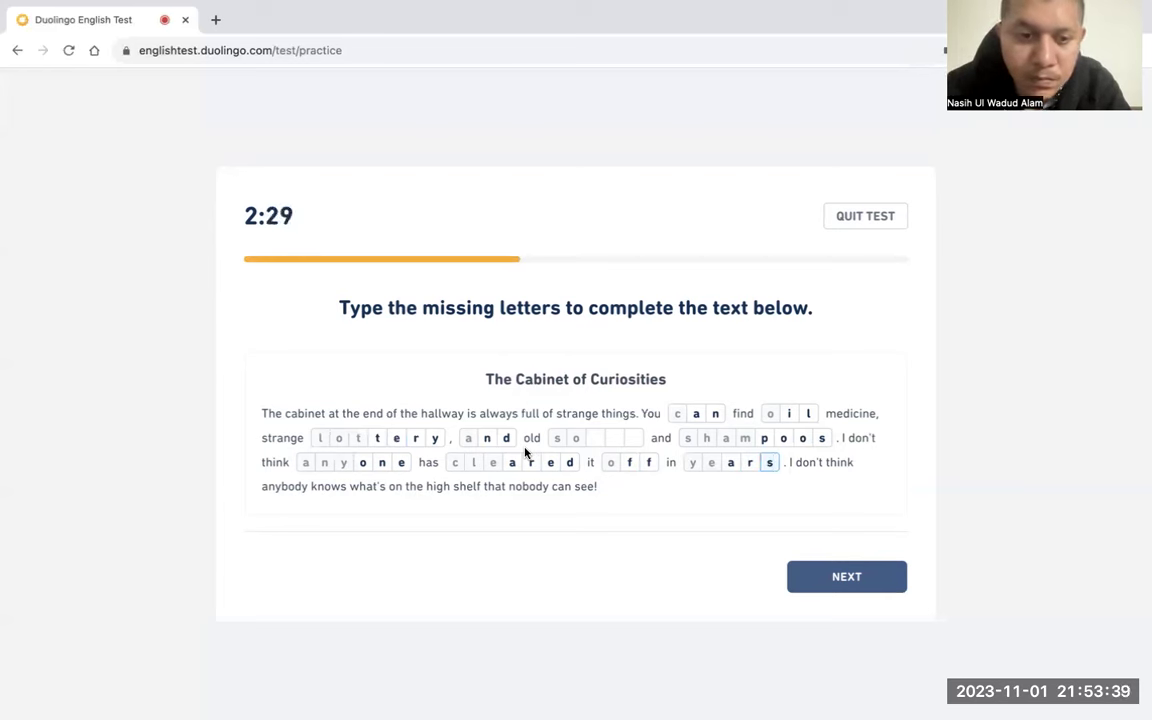
click(594, 438)
text(aps)
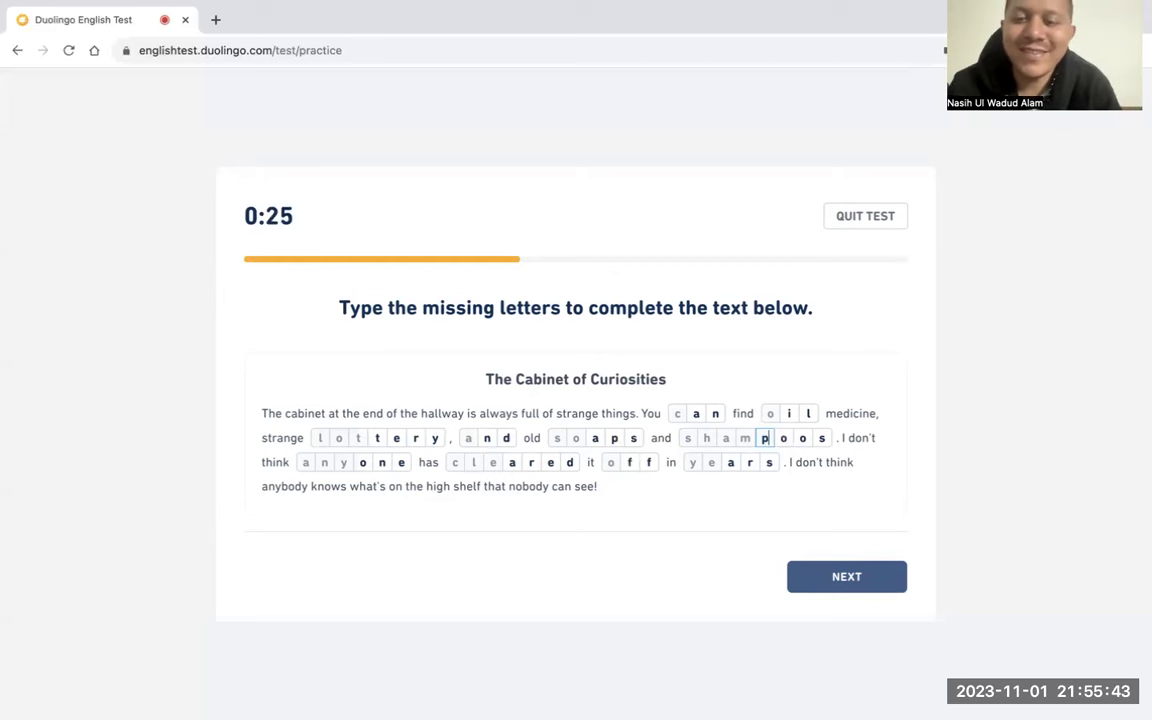
click(860, 577)
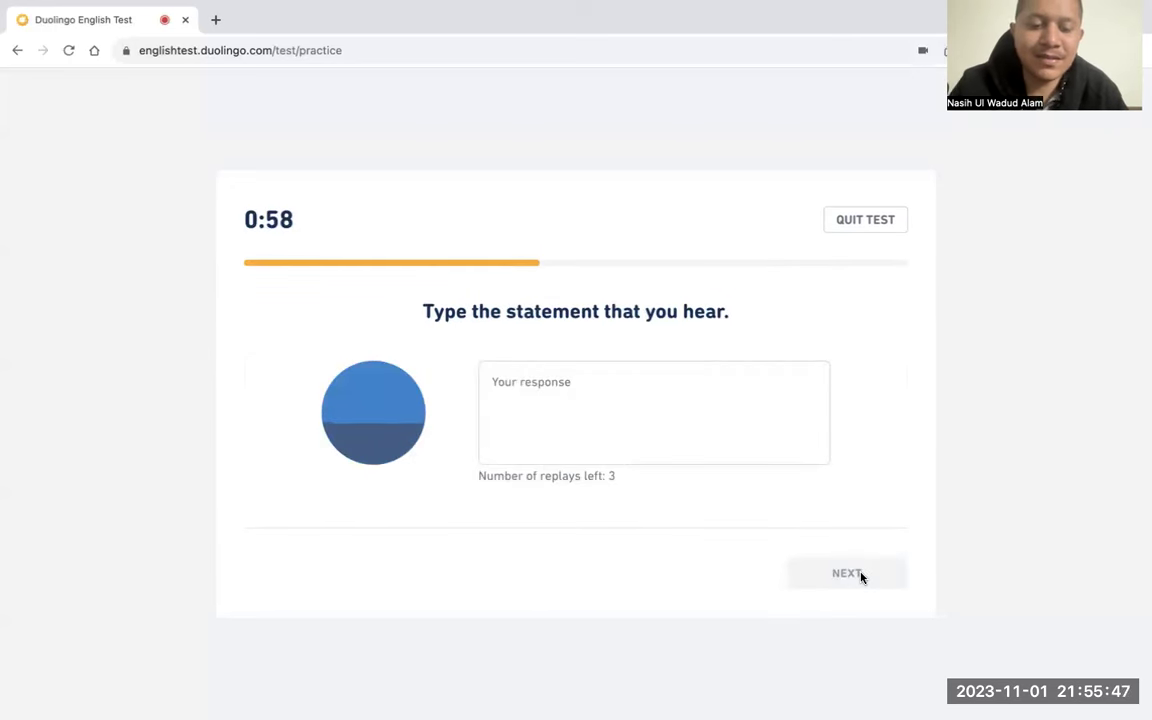
Transcribe the heard statement as "Small and large worked on lakes and rivers."
text(Small and )
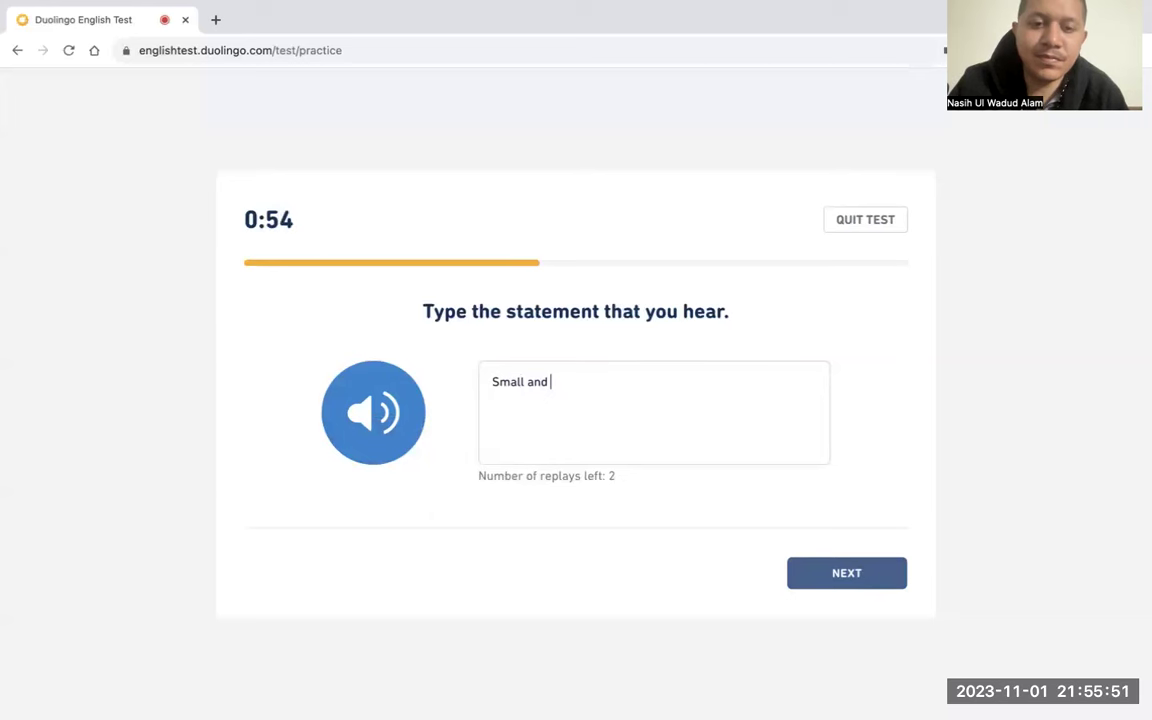
text(large)
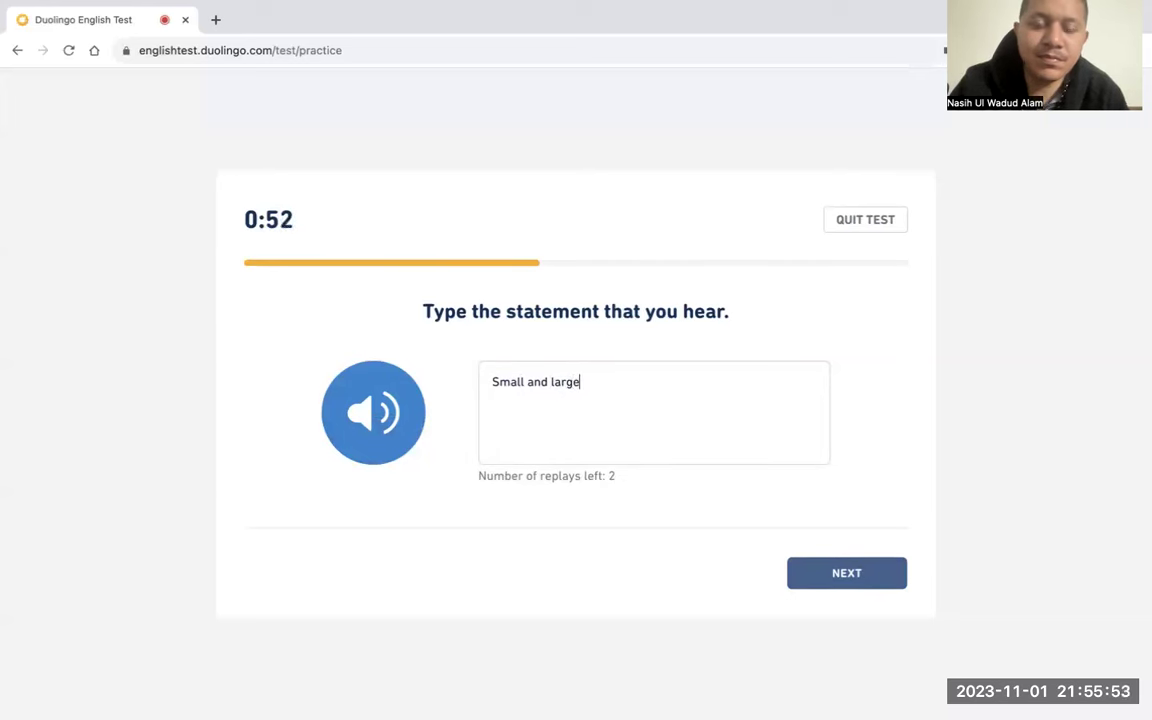
text( worked on lakes and rivers.)
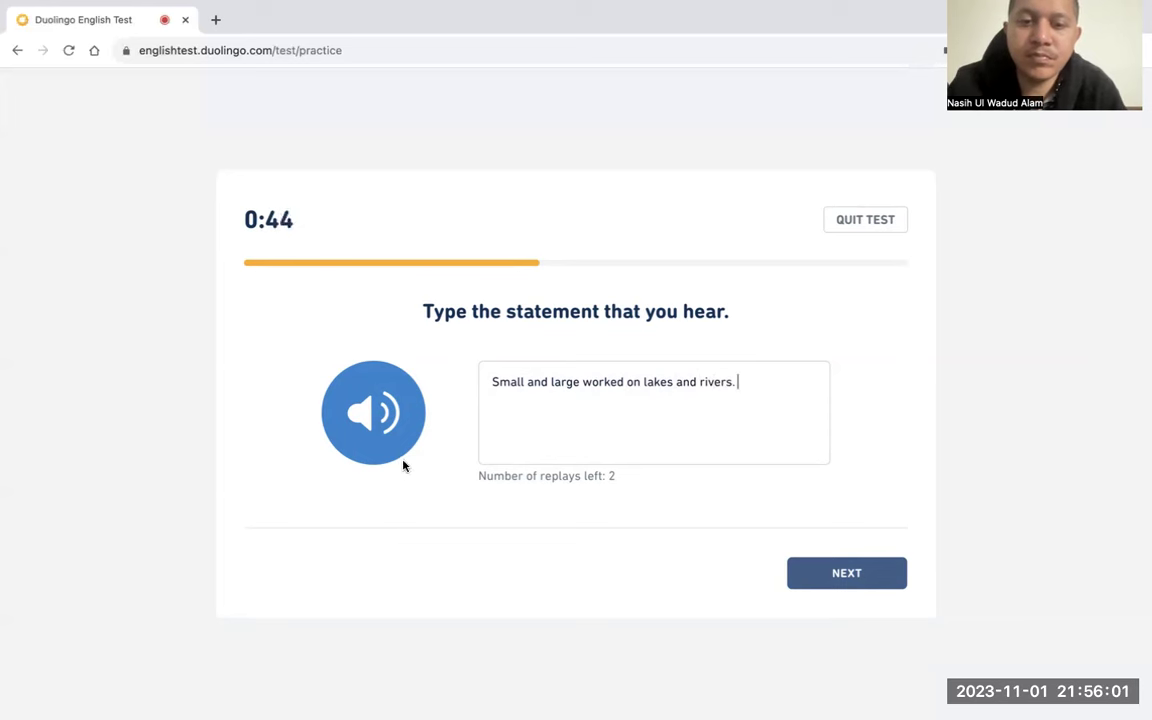
Replay the audio and insert "steamboats and river boats" between "large" and "worked" in the transcription
click(380, 430)
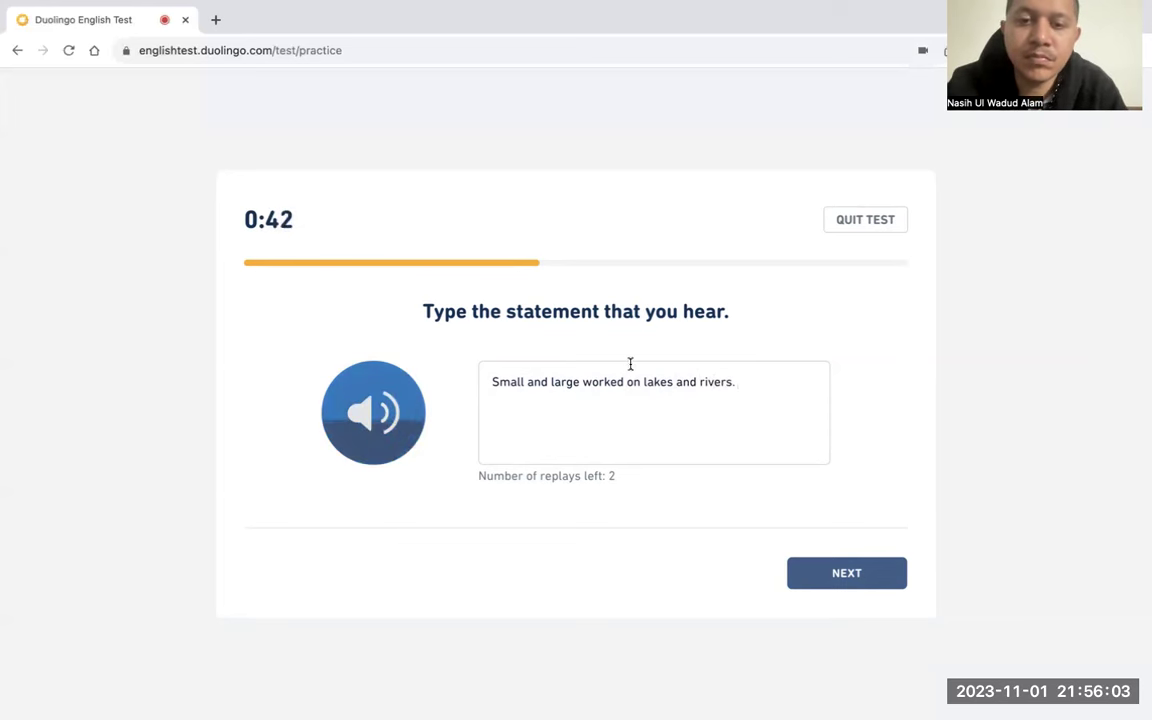
click(582, 382)
text(ste)
text(boa)
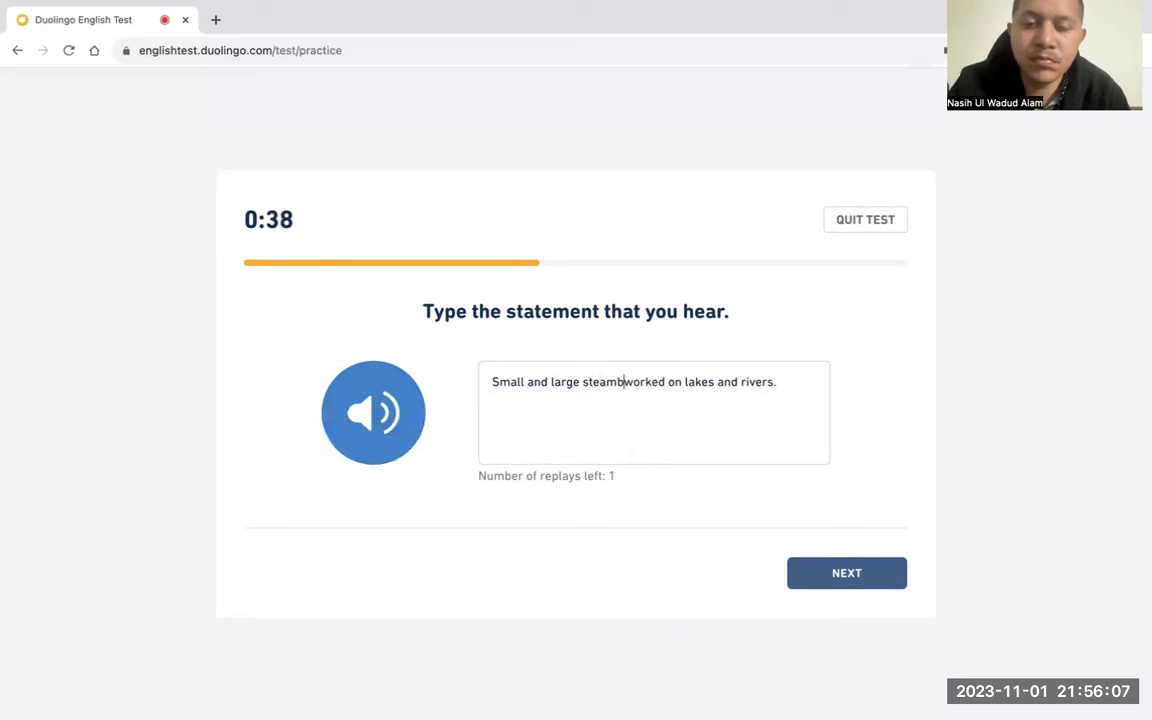
text(ts and riv)
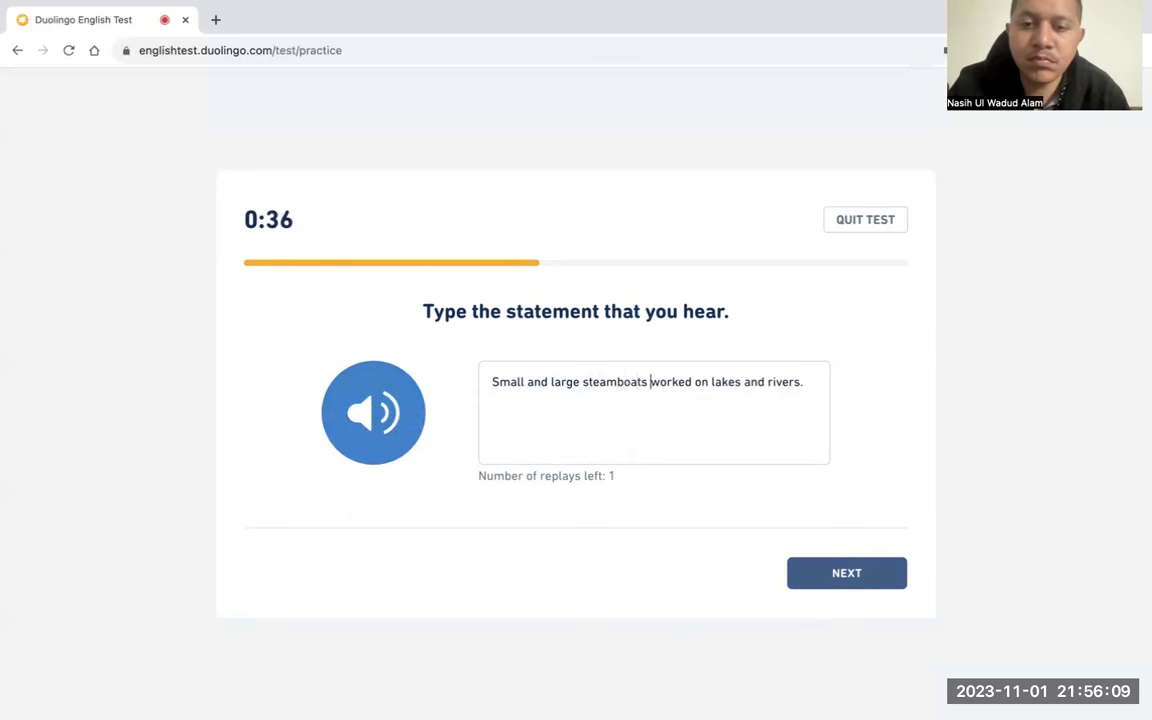
text(er boats)
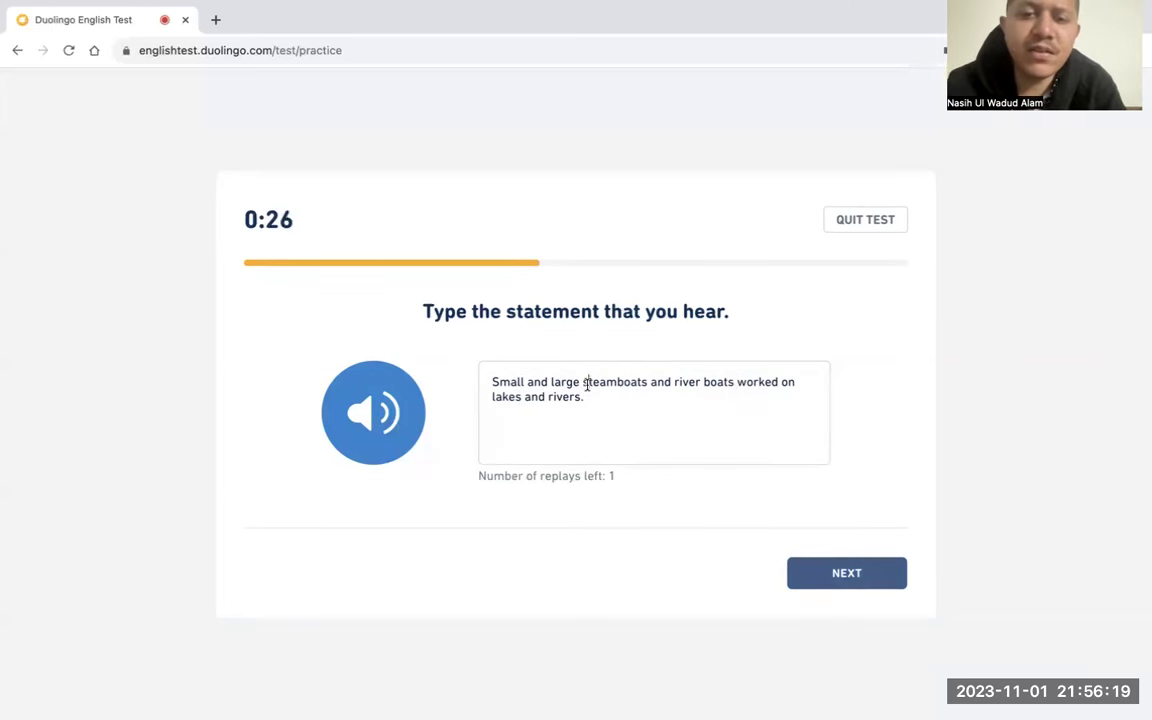
Check the "steamboats" wording against one more replay of the audio and submit the transcription
drag(583, 381, 657, 381)
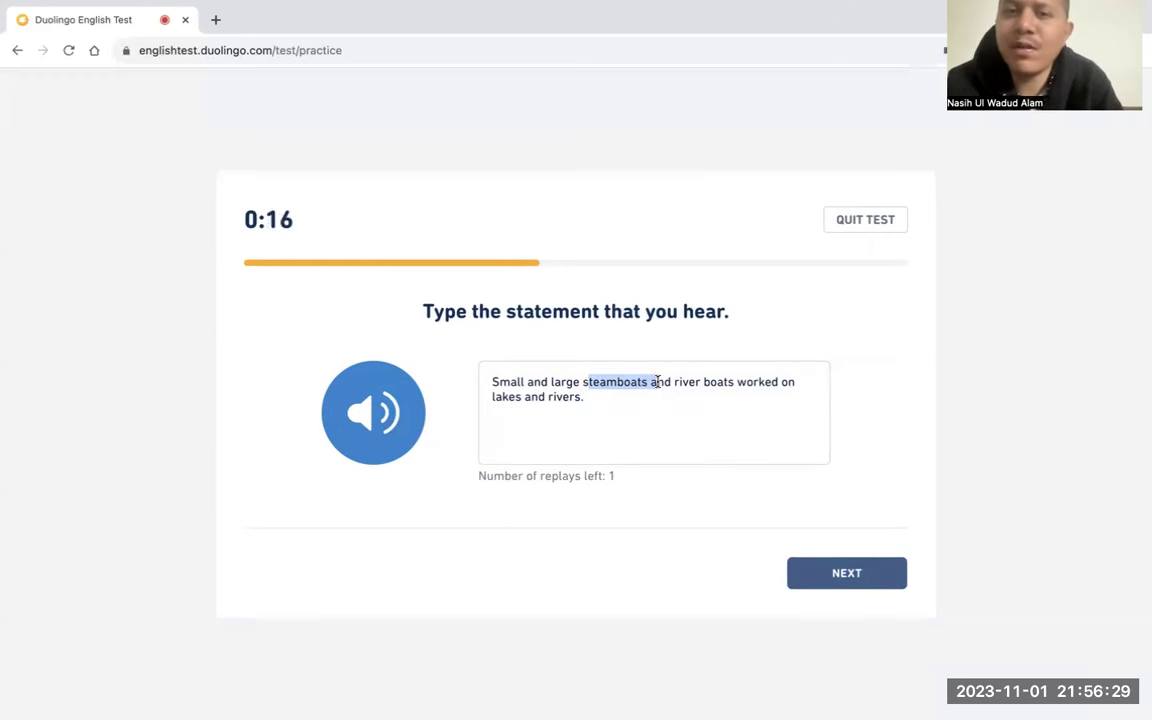
click(627, 400)
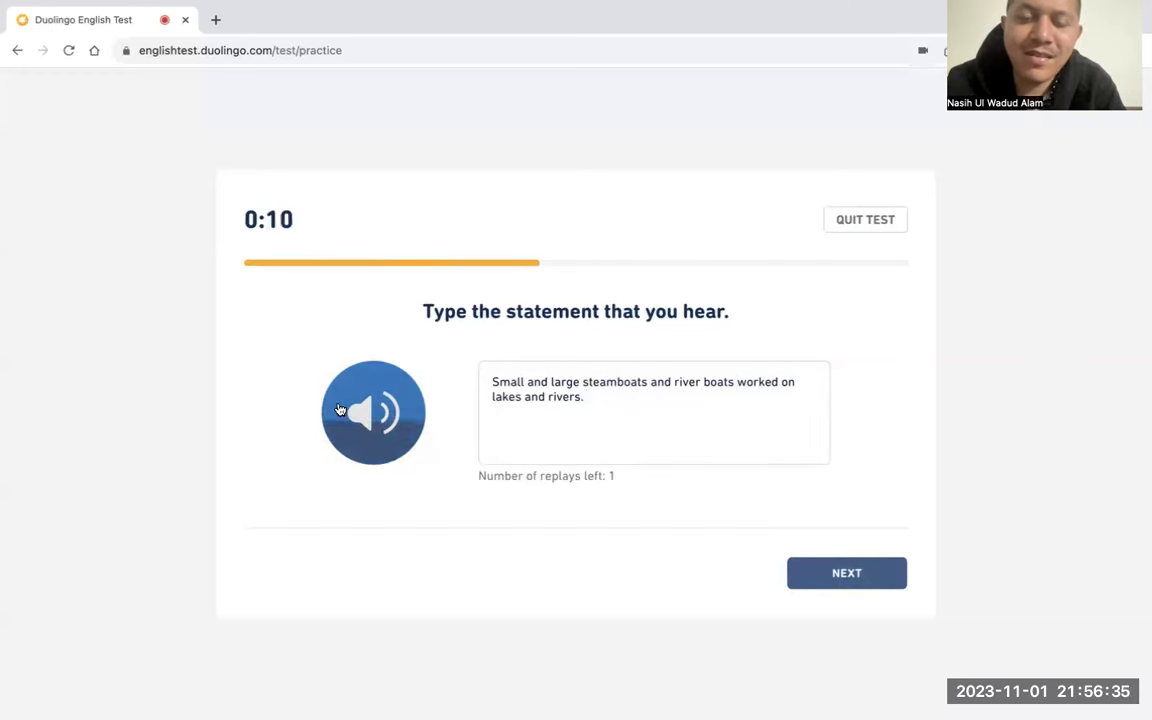
click(340, 410)
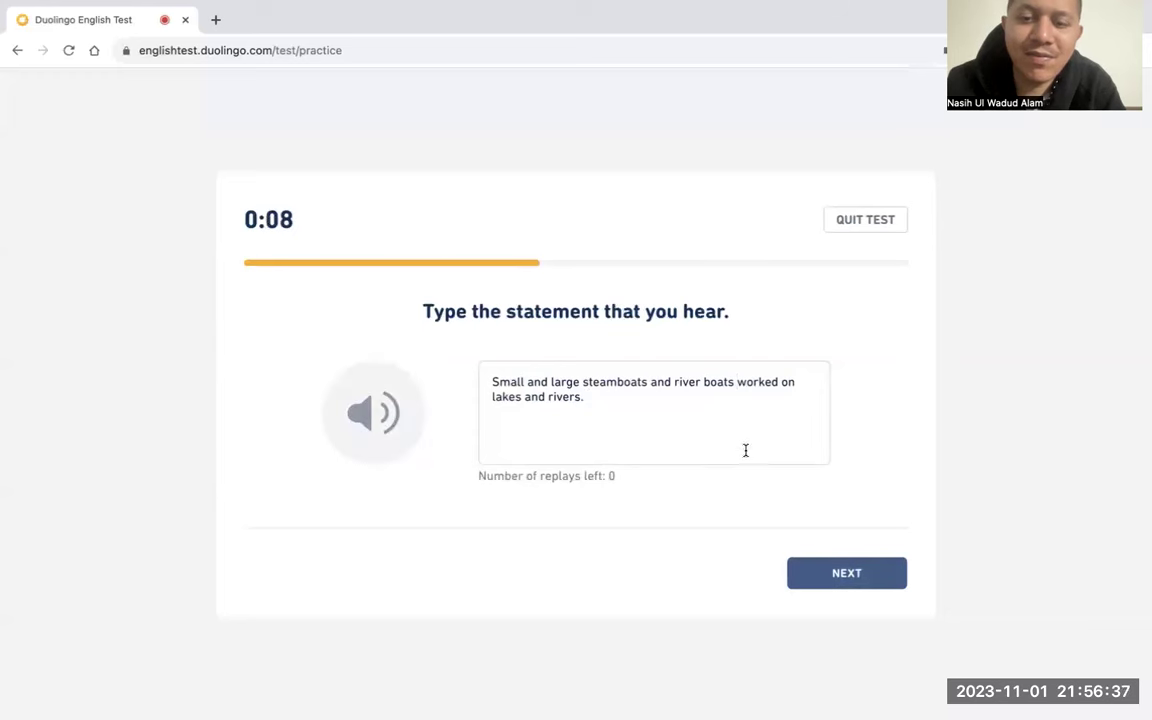
click(824, 565)
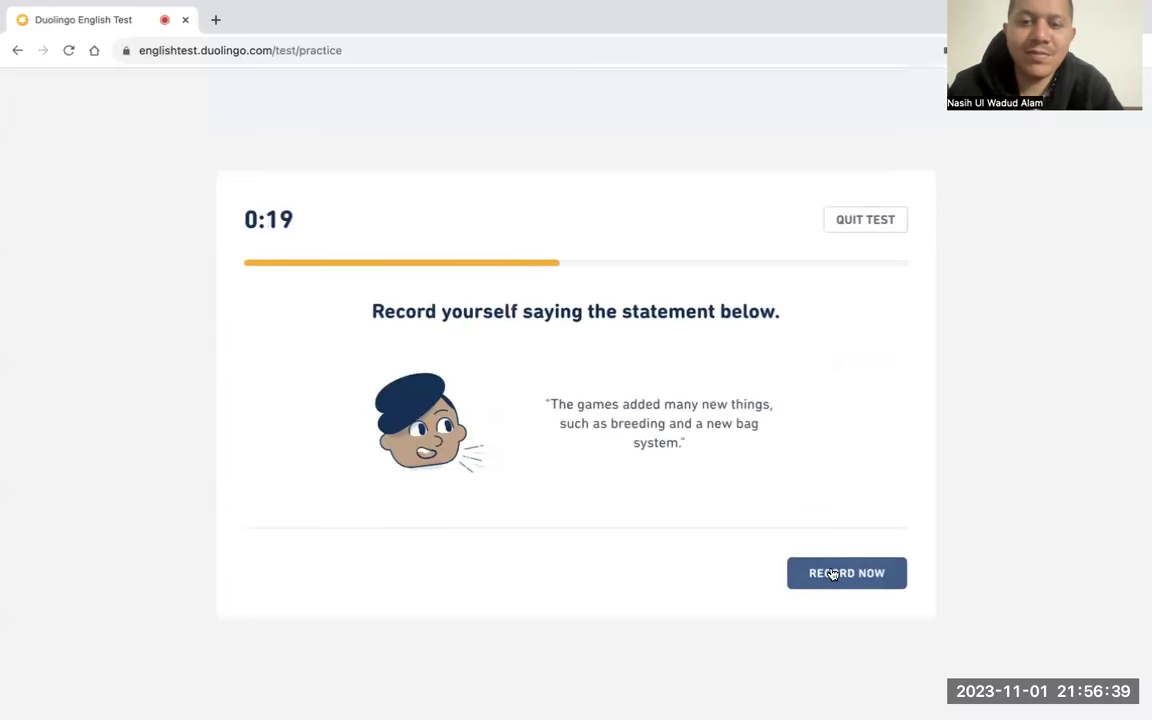
Record the statement "The games added many new things, such as breeding and a new bag system." and submit it
click(831, 574)
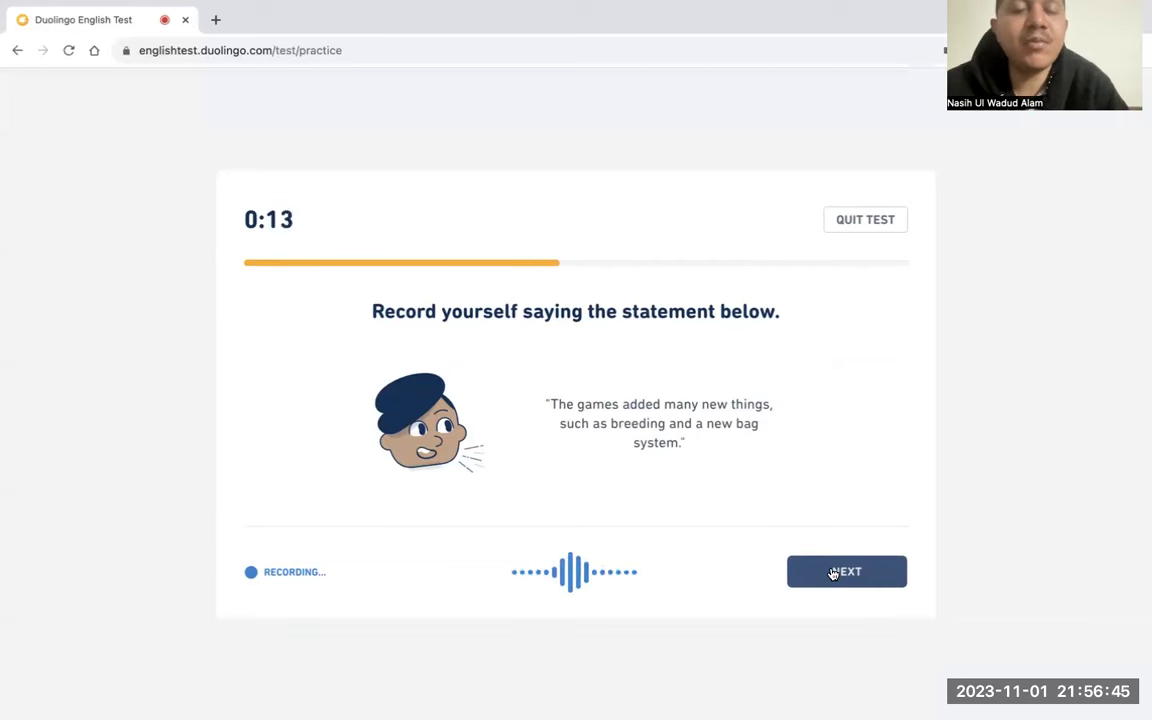
click(832, 573)
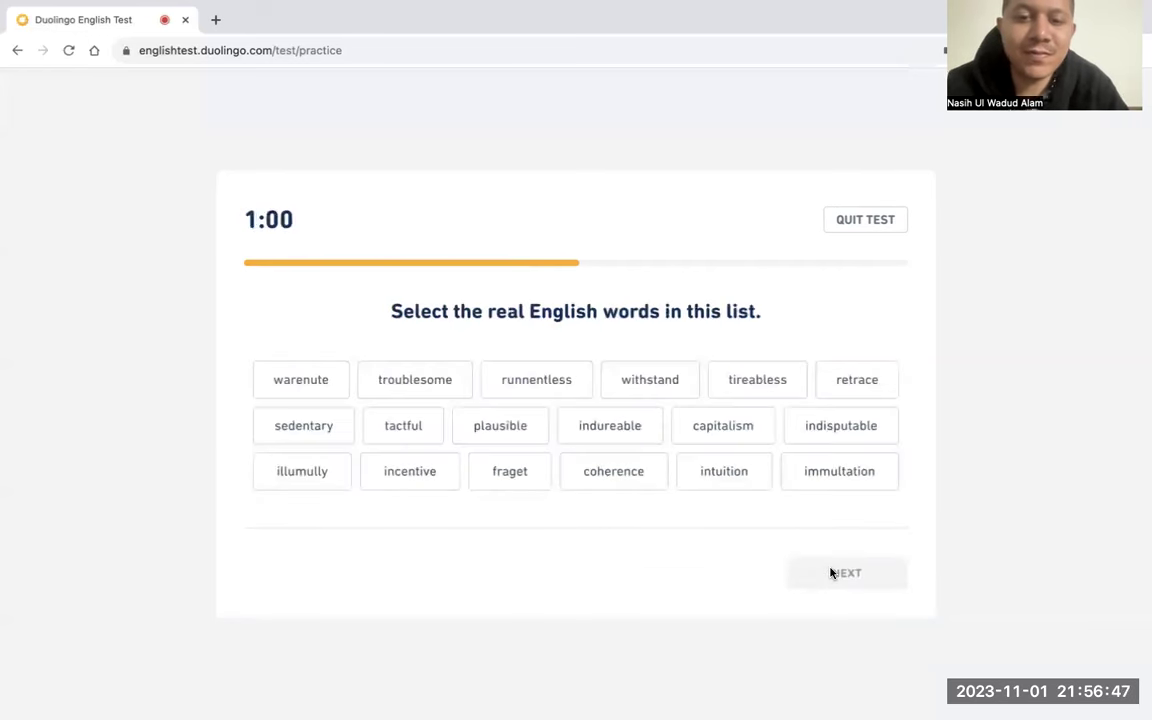
Select "troublesome", "withstand", "retrace", "sedentary", "tactful", "plausible", "capitalism", "indisputable", "incentive", "coherence" and "intuition" as the real English words
click(386, 392)
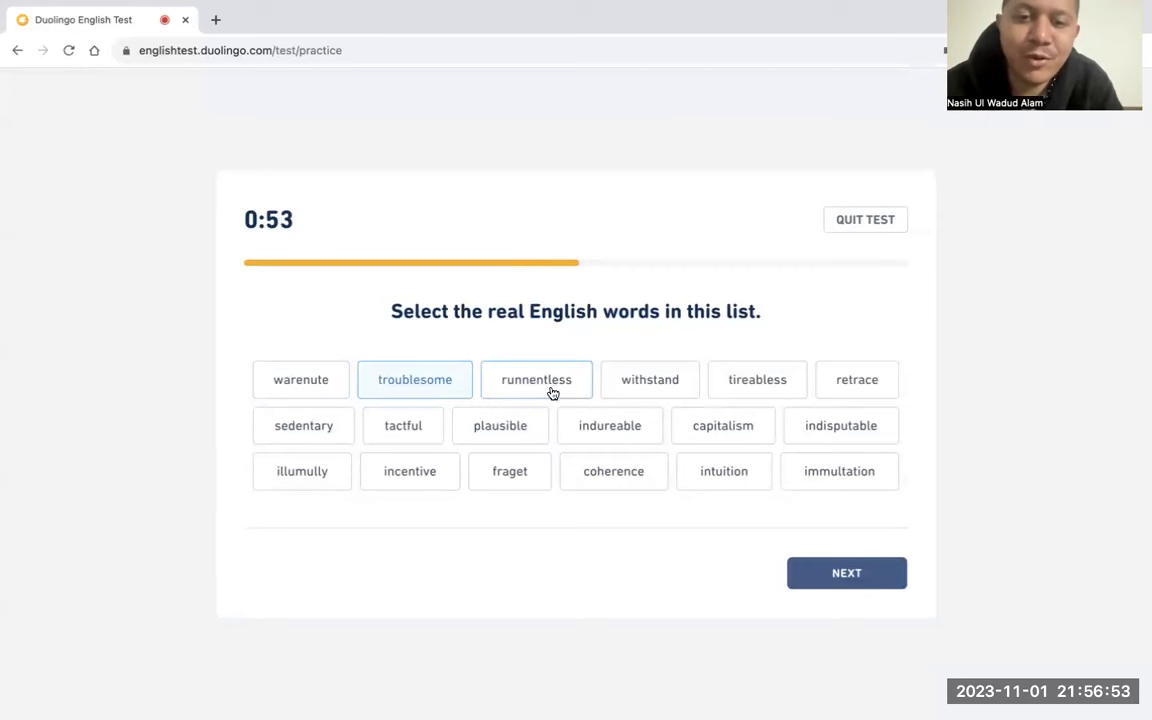
click(637, 396)
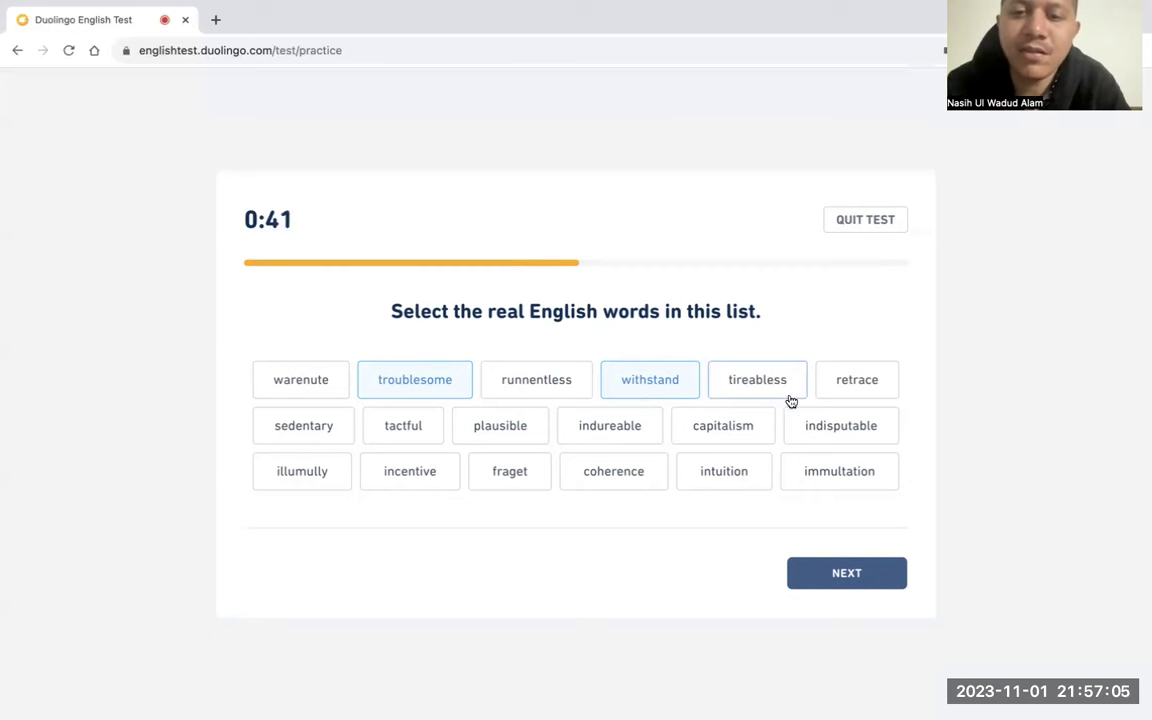
click(863, 398)
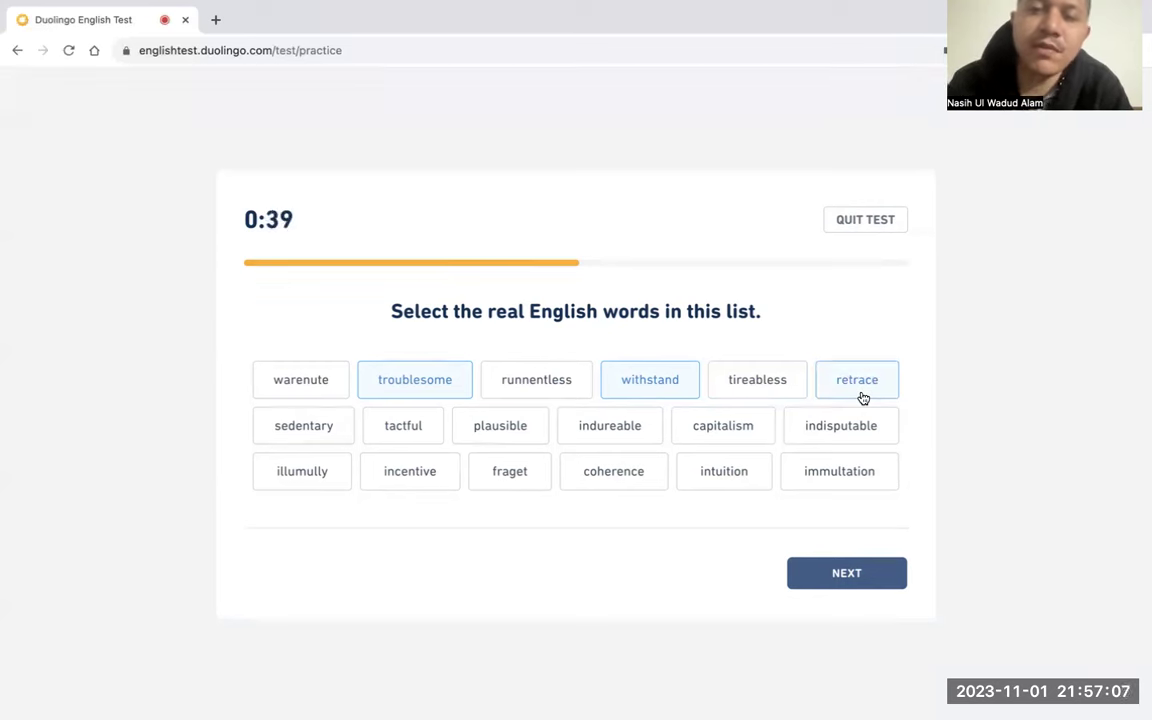
click(328, 435)
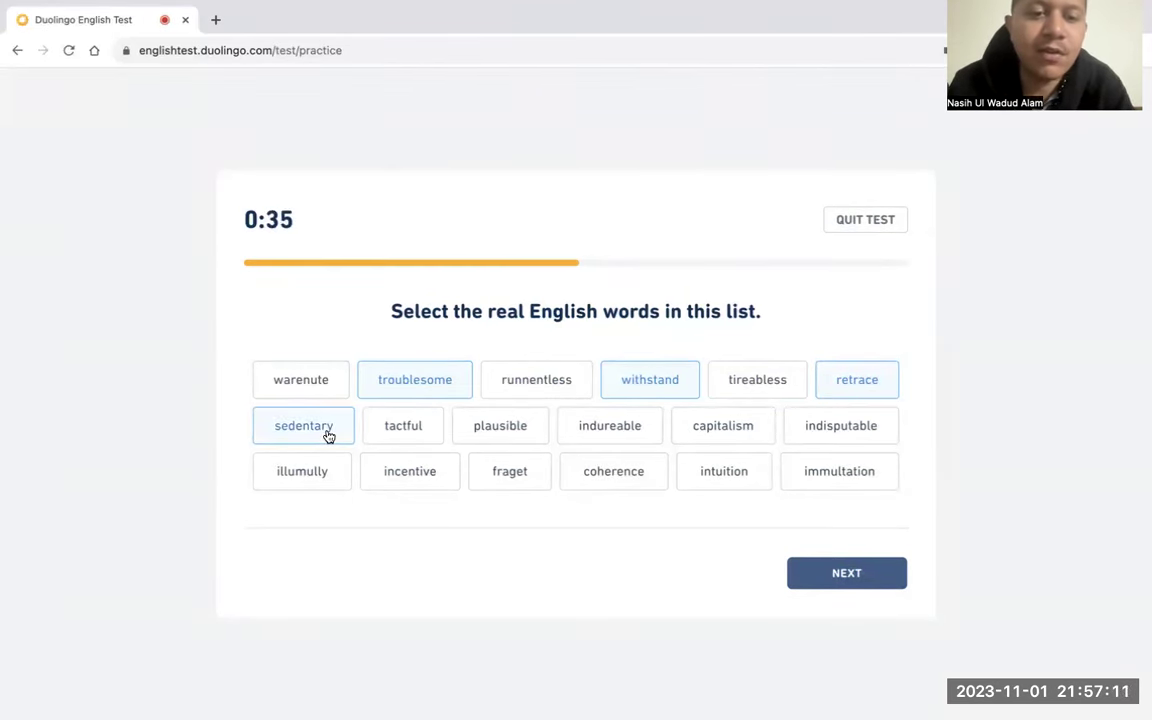
click(424, 438)
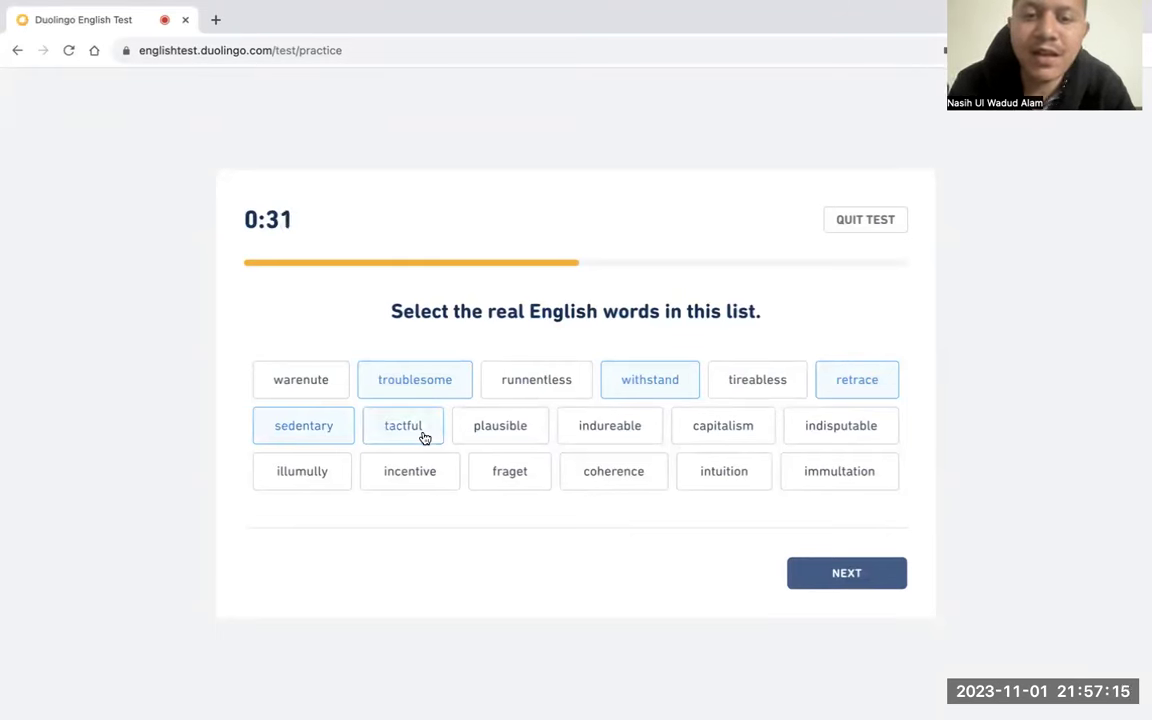
click(499, 437)
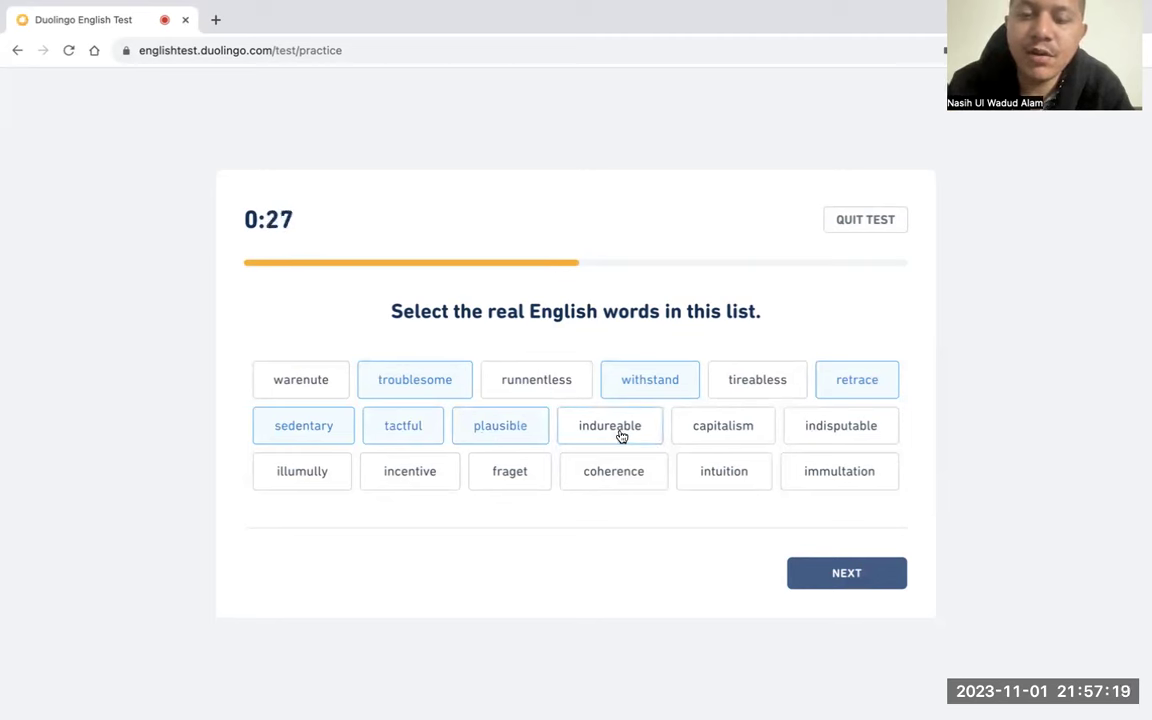
click(689, 439)
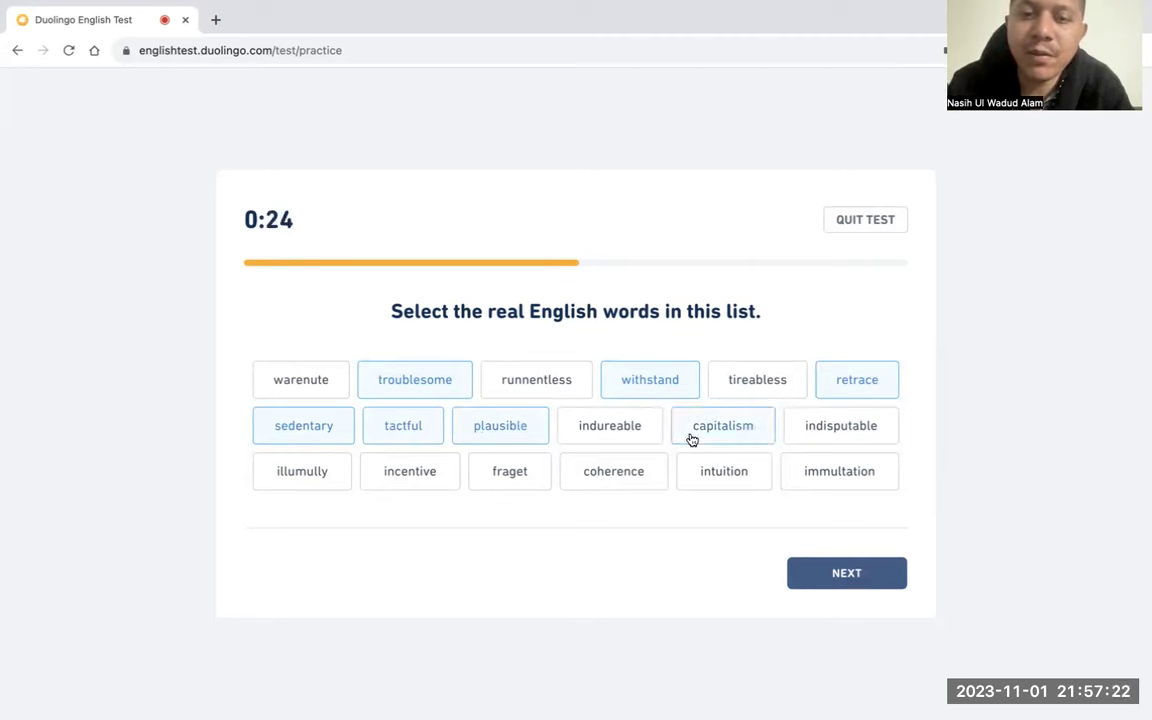
click(810, 441)
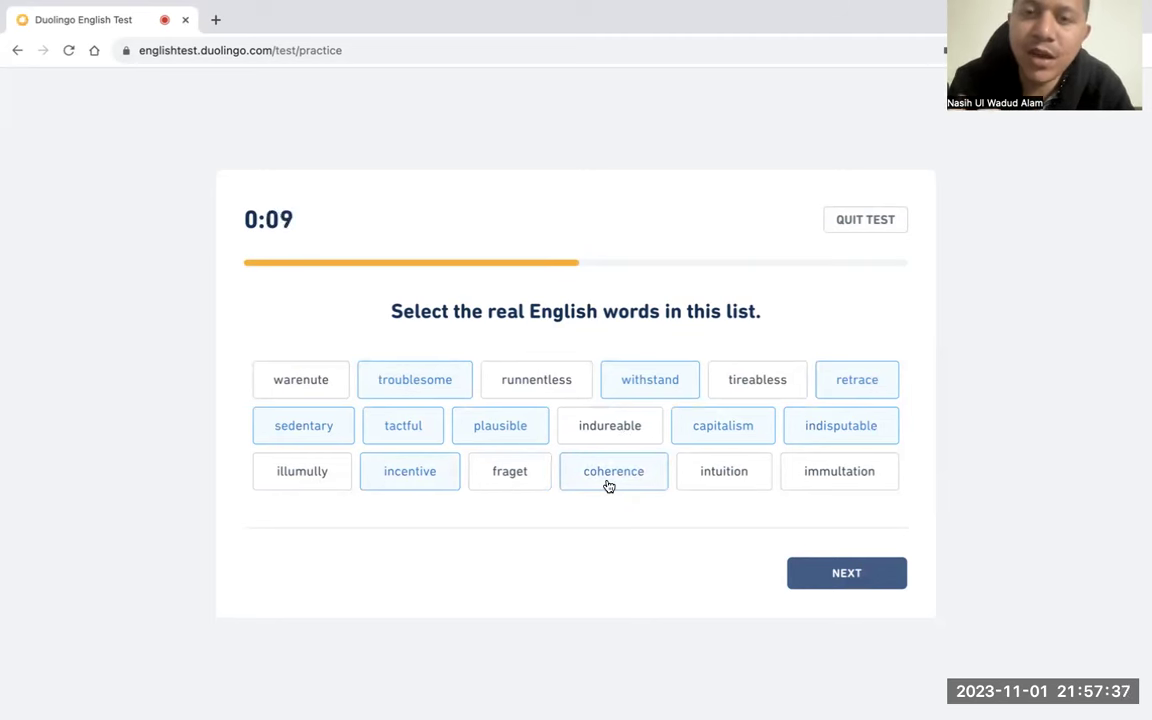
click(746, 478)
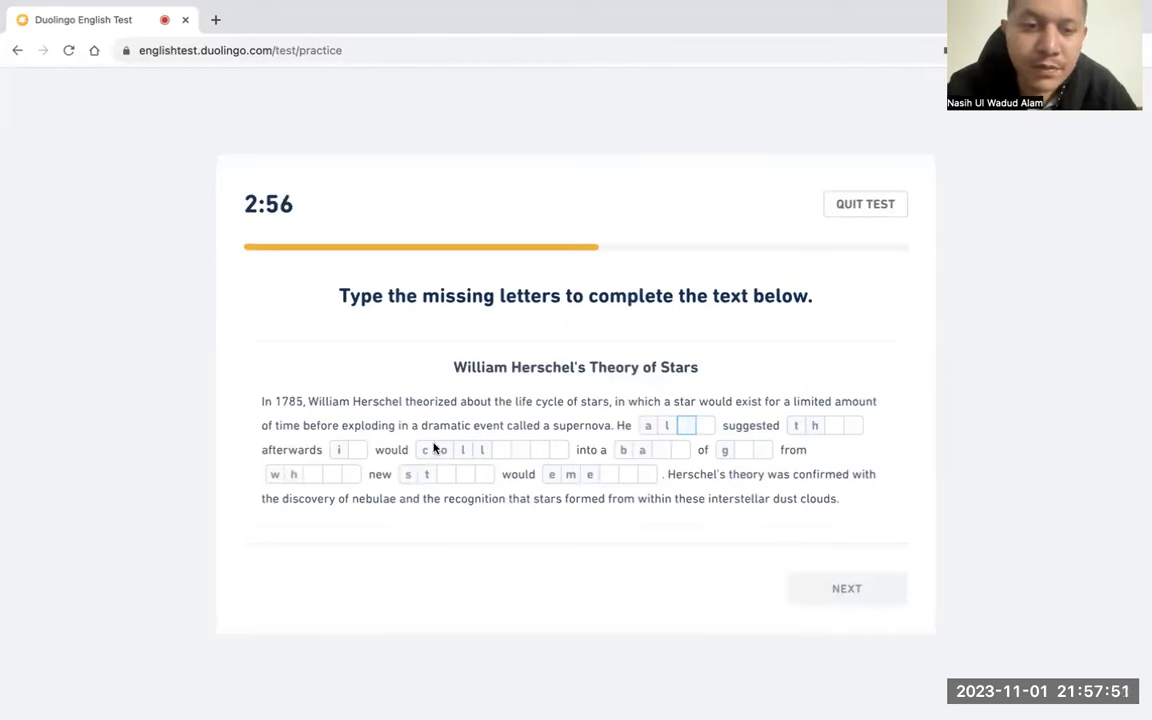
Complete the first blanks of "William Herschel's Theory of Stars" as "also", "that", "it", "collapse" and "back"
text(soa)
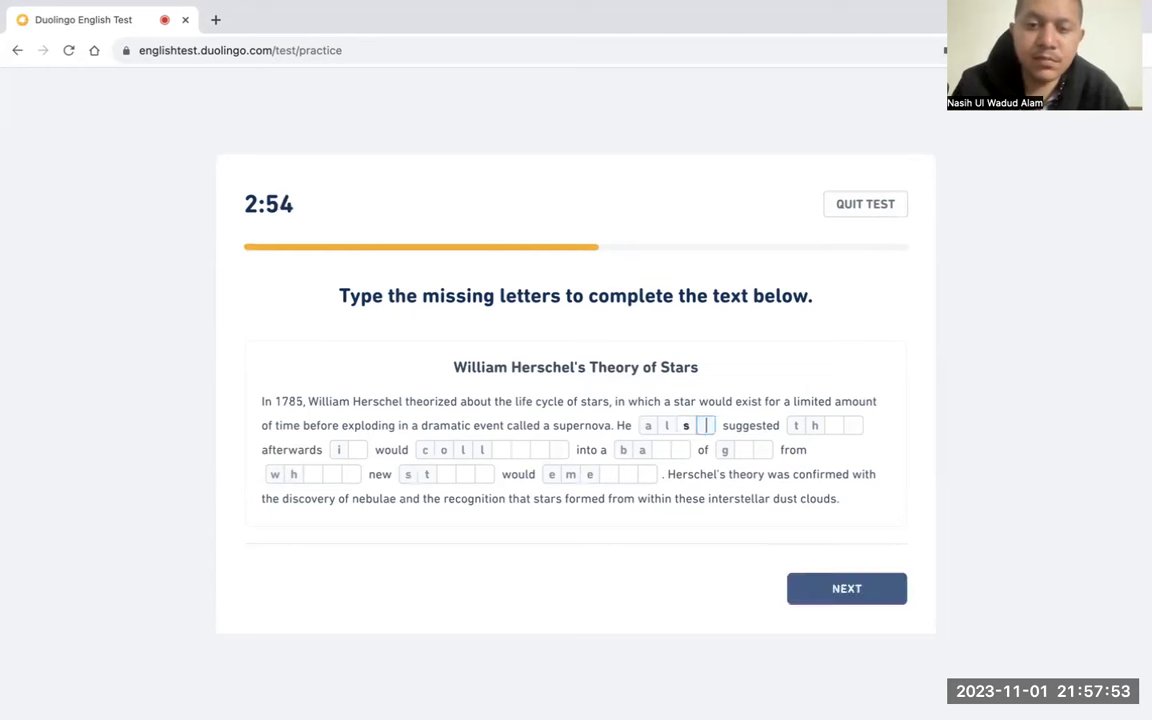
text(t)
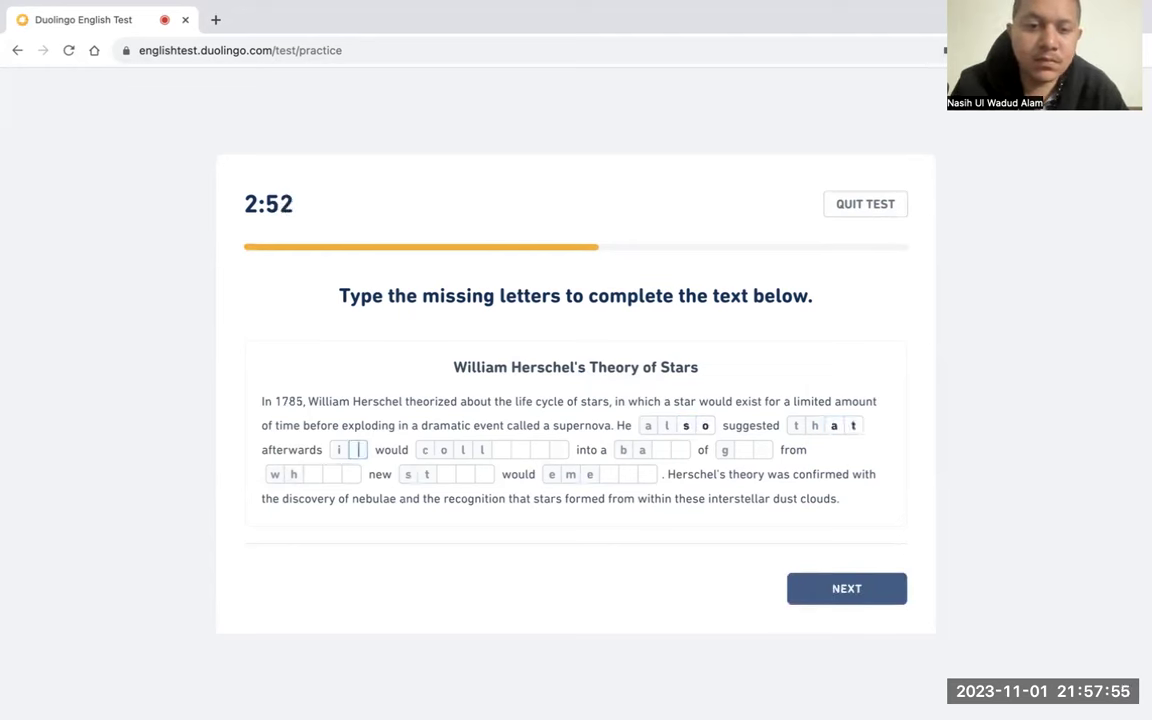
text(t)
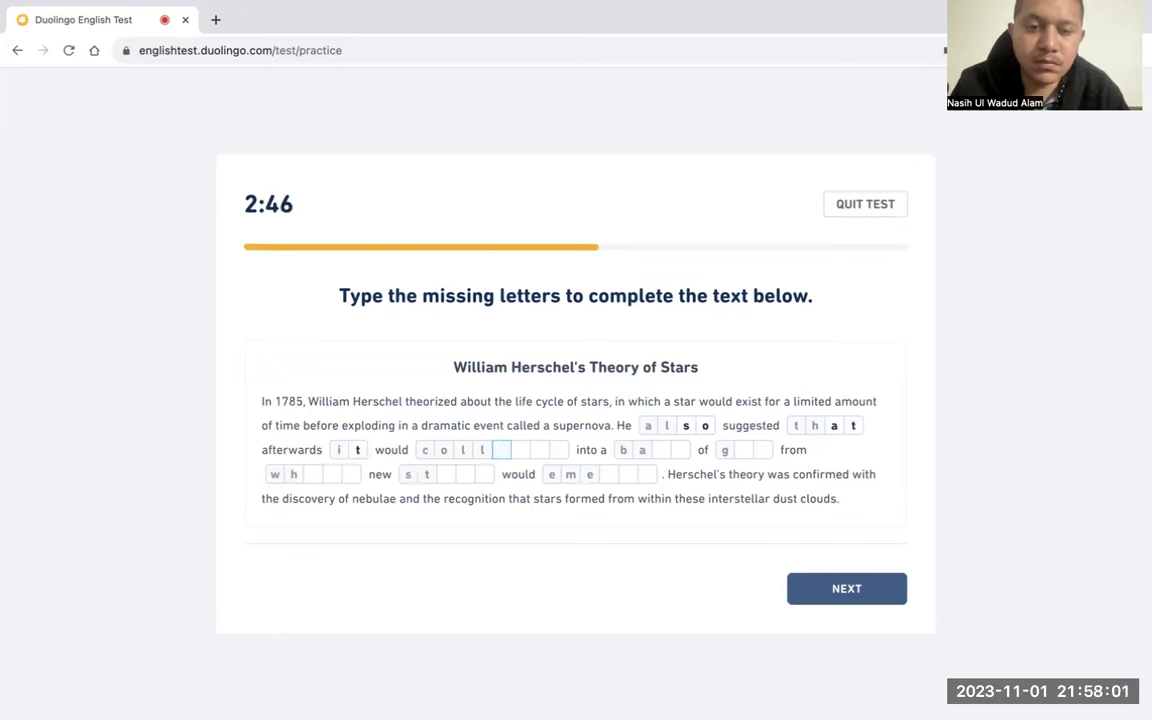
text(apse)
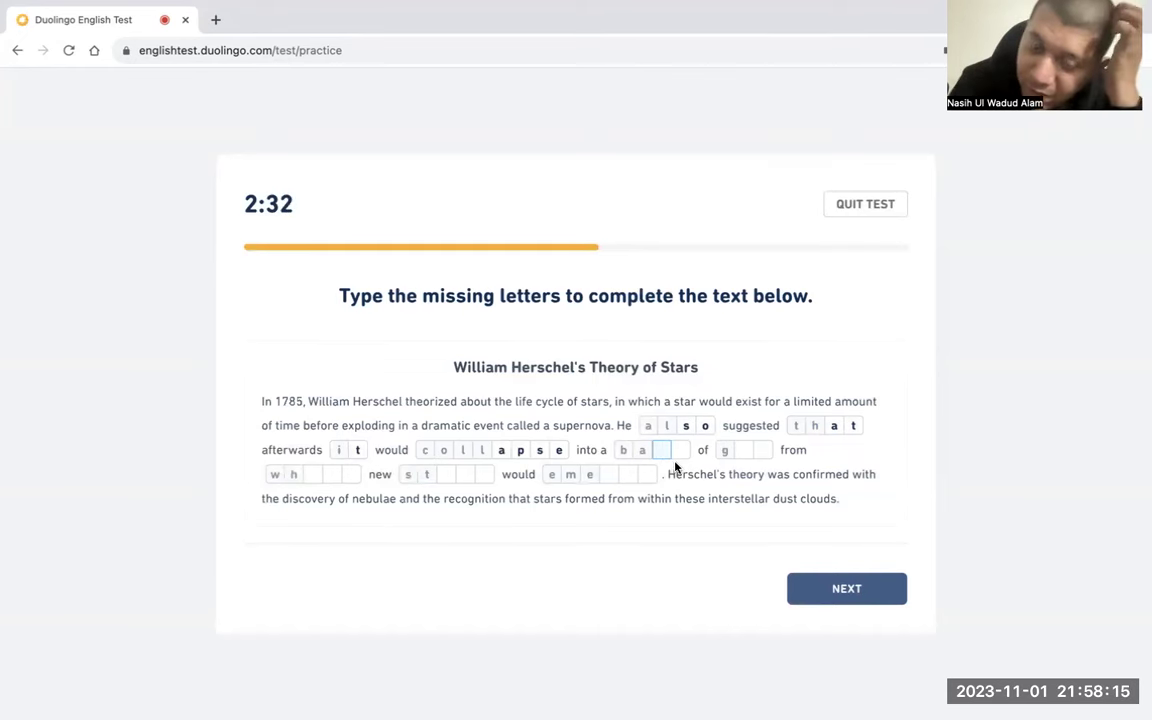
text(ck)
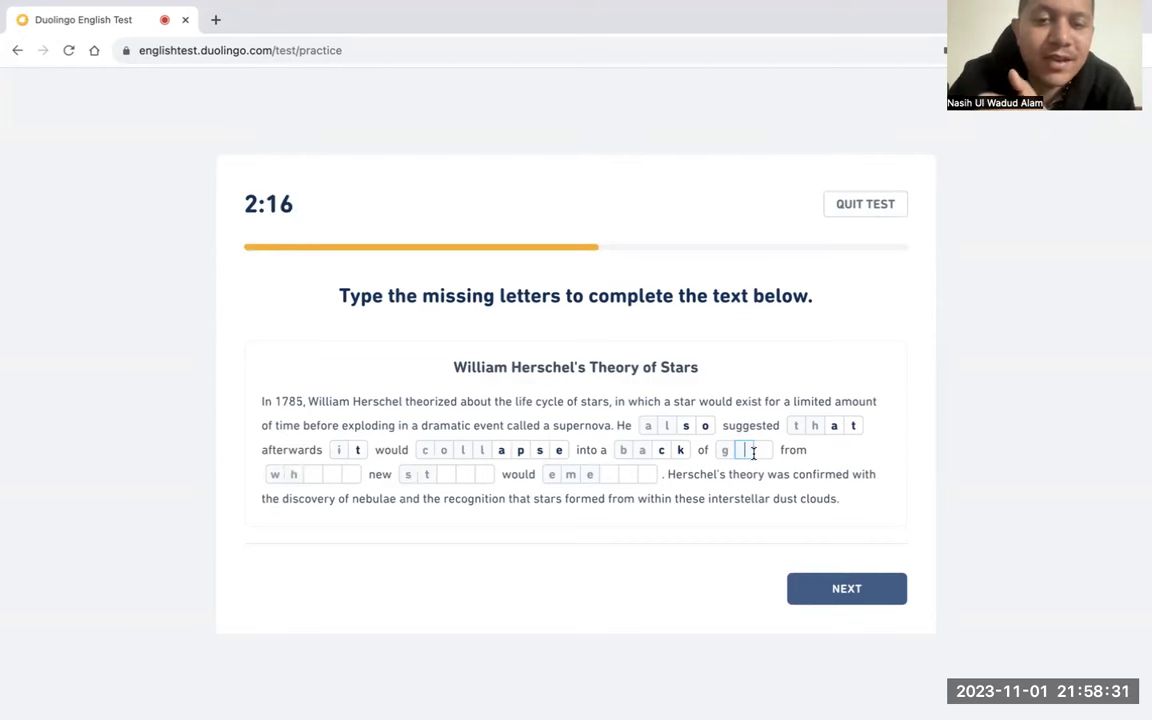
Skip the blank starting with "g" and complete the last three blanks as "where", "stars" and "emerge"
click(310, 476)
text(e)
key(BackSpace)
text(ere)
text(ars)
text(rge)
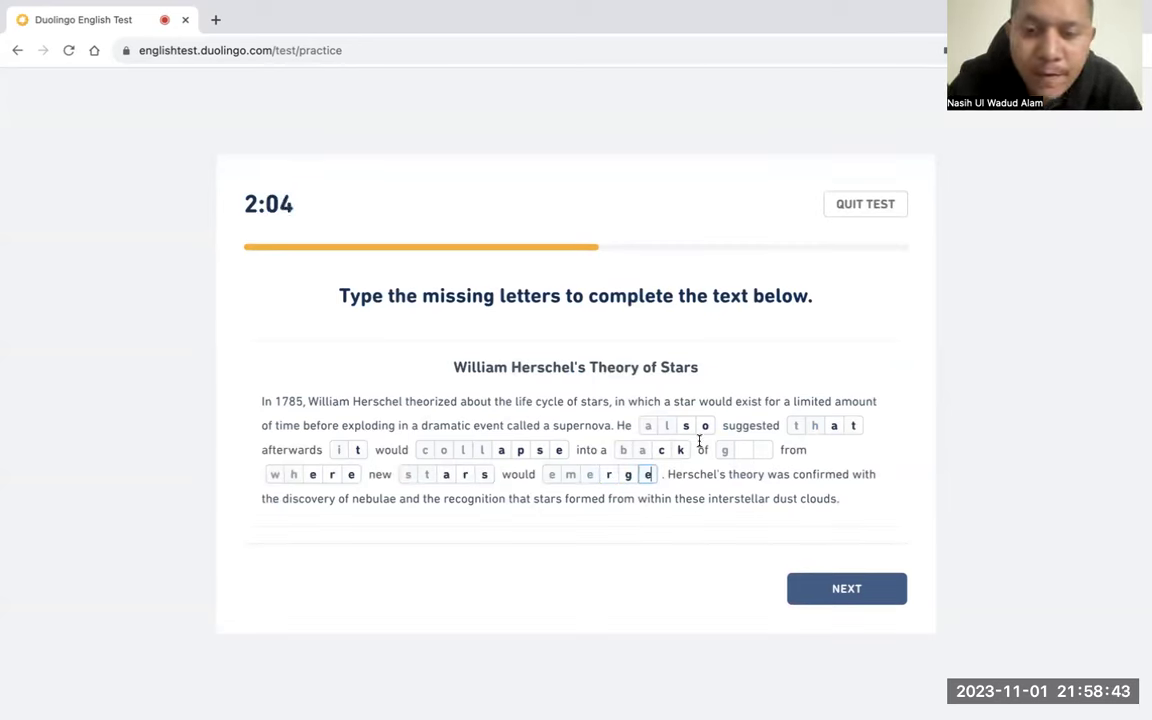
Complete the remaining blank starting with "g" as "gum" and submit the missing-letter answers
click(667, 425)
text(l)
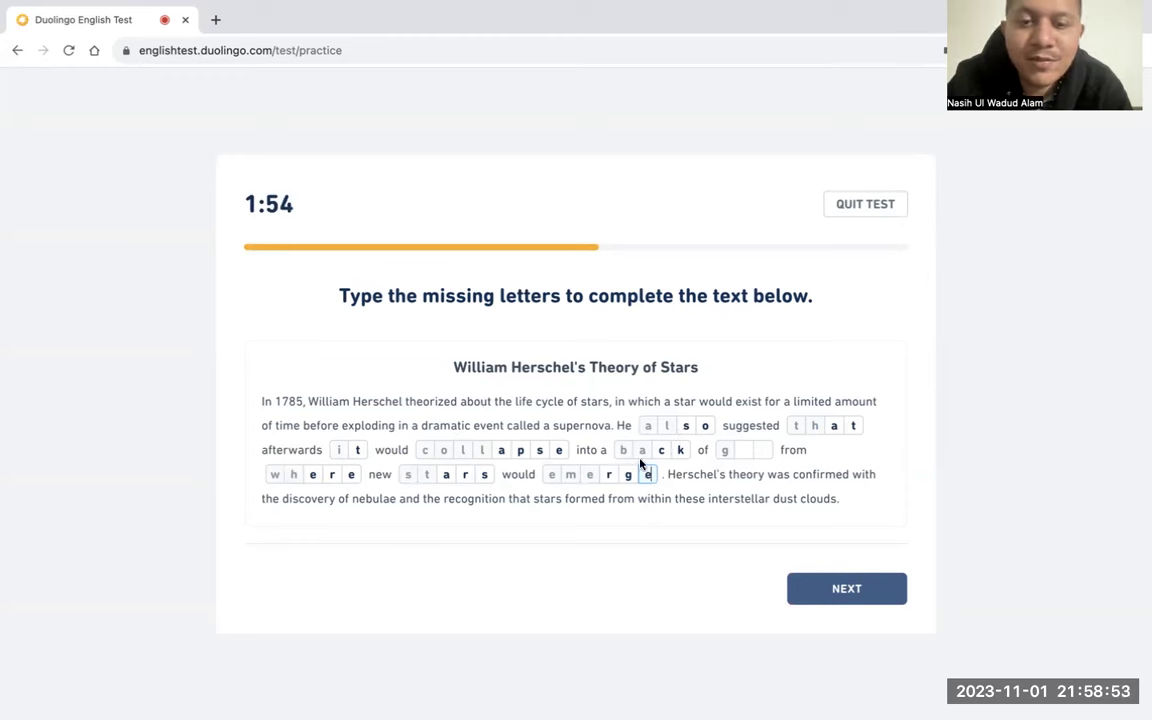
click(746, 452)
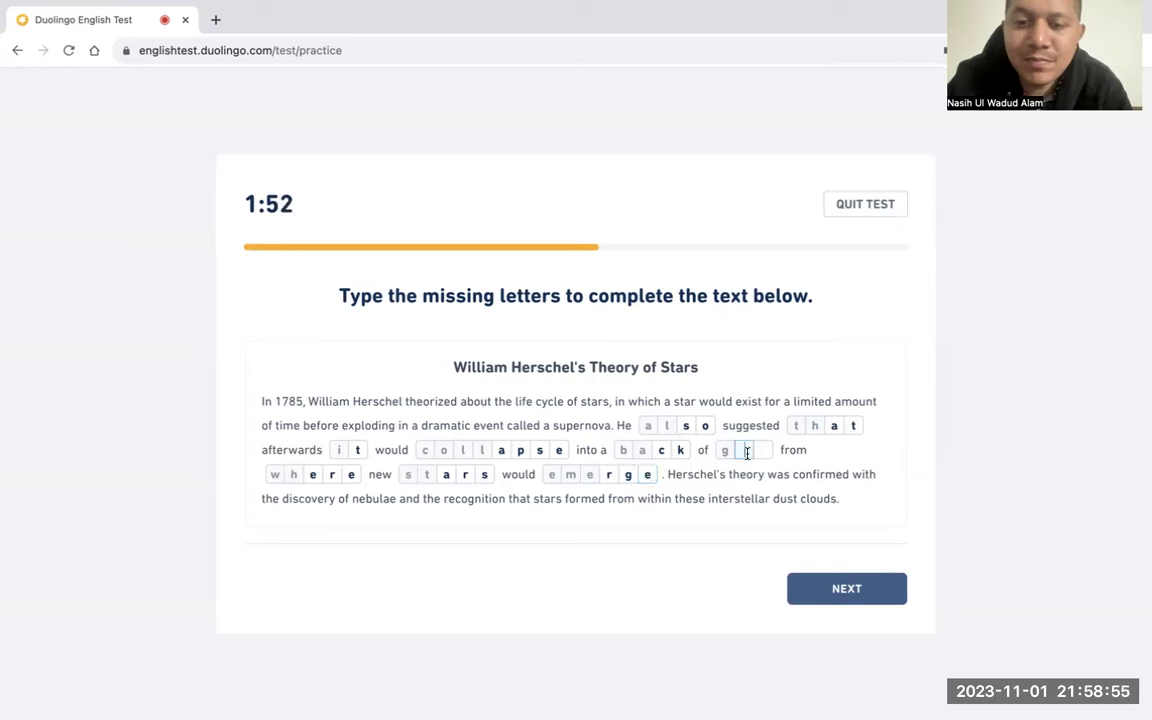
text(um)
click(312, 474)
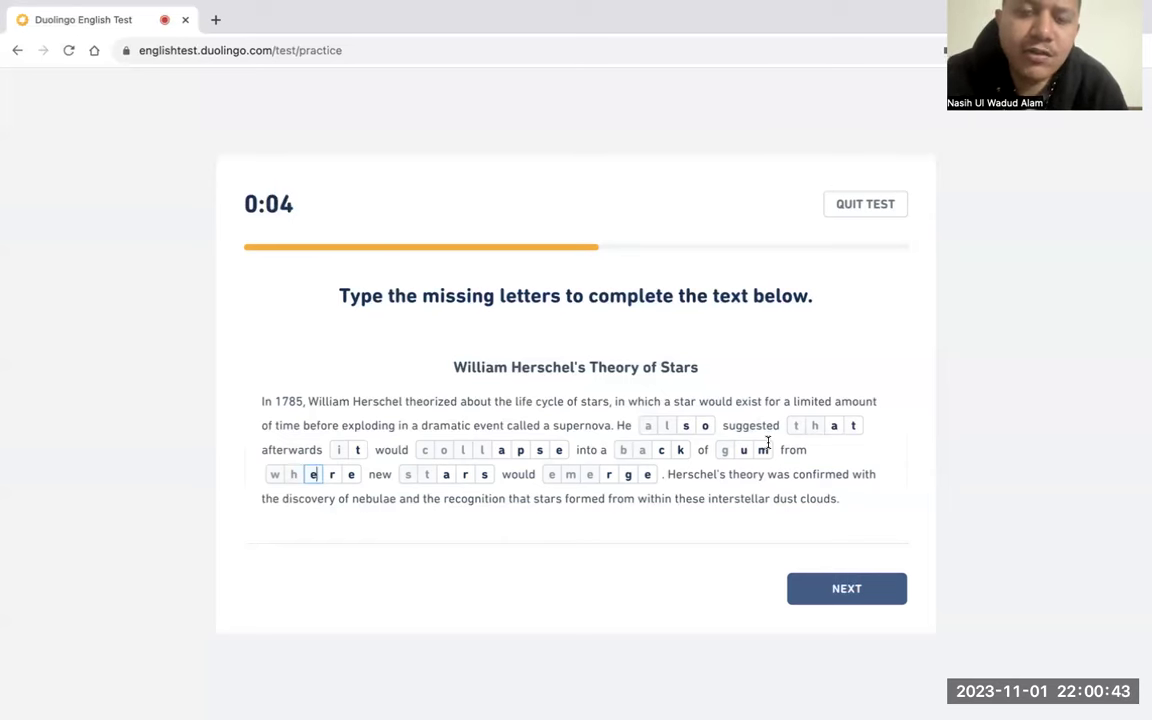
click(864, 597)
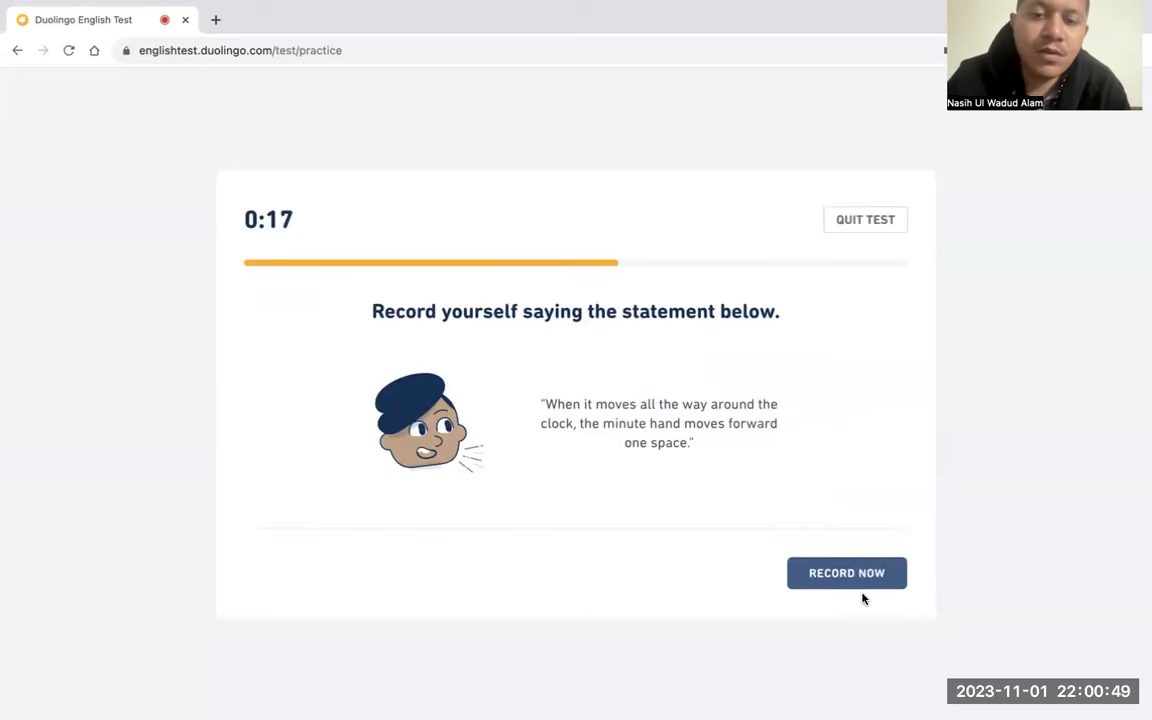
Record the statement "When it moves all the way around the clock, the minute hand moves forward one space." and submit it
click(863, 584)
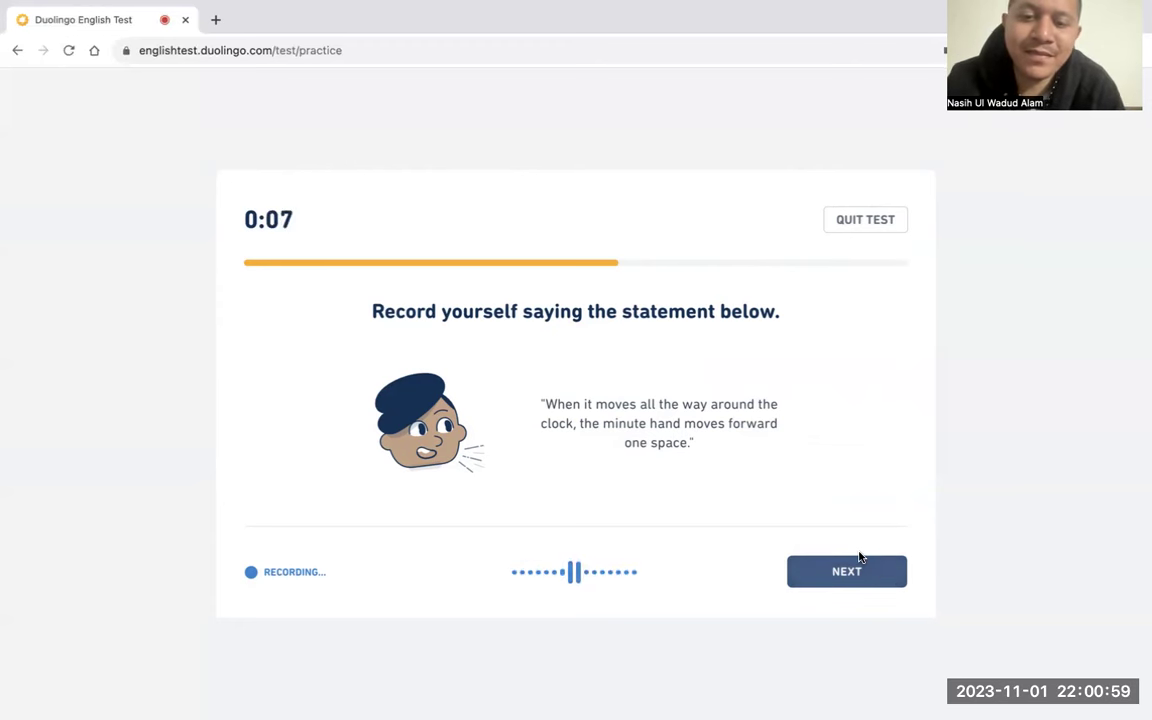
click(857, 568)
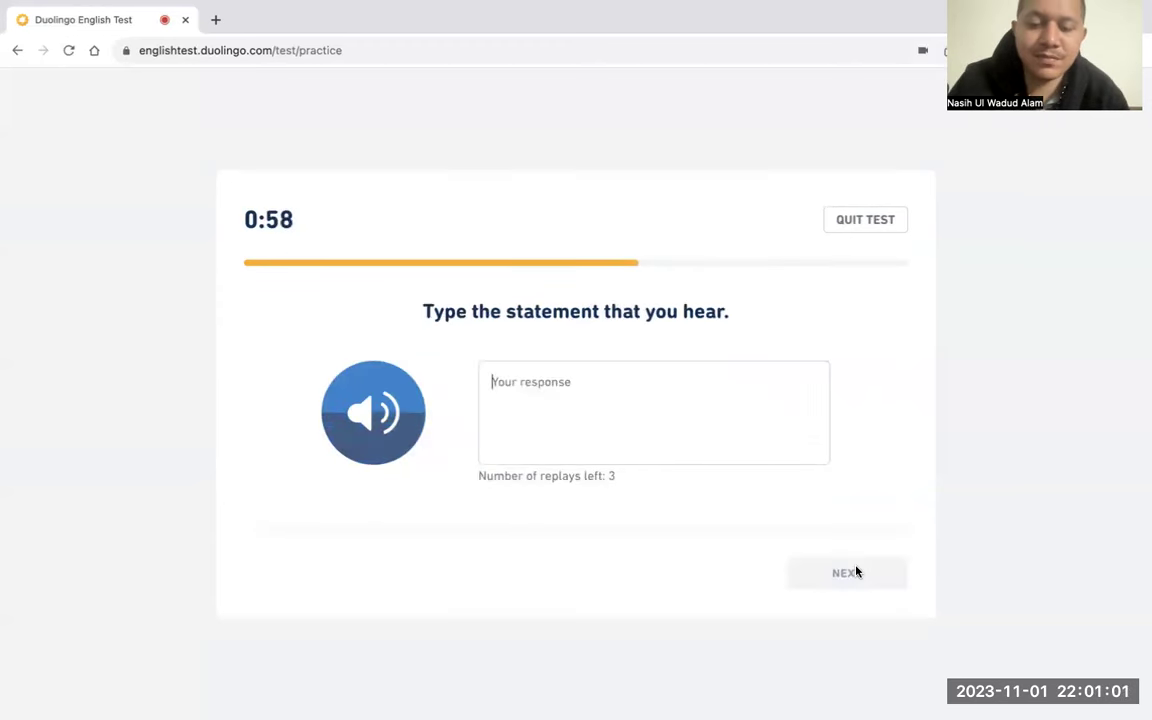
Transcribe the audio as "All of these scenarios increase the demands for modern refrigeration and manufactured ice.", checking it against the replays, and submit it
text(All of these scenarios increase the demands of modern refrigeration and manufactured ice.)
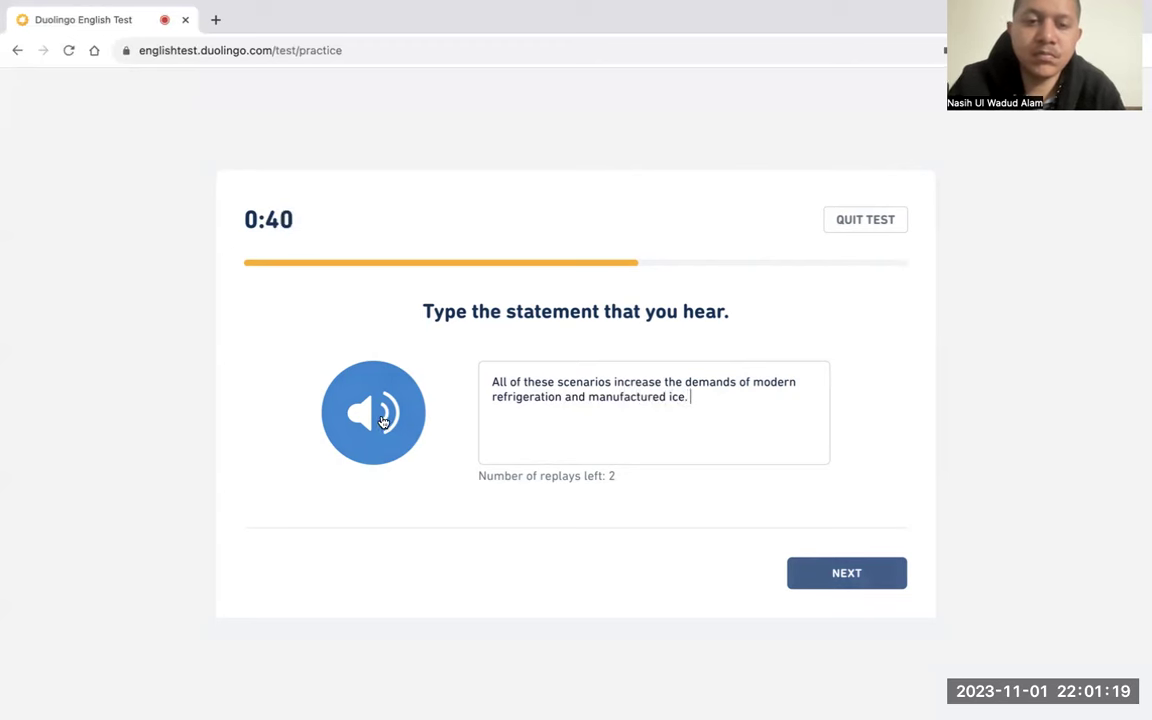
click(381, 421)
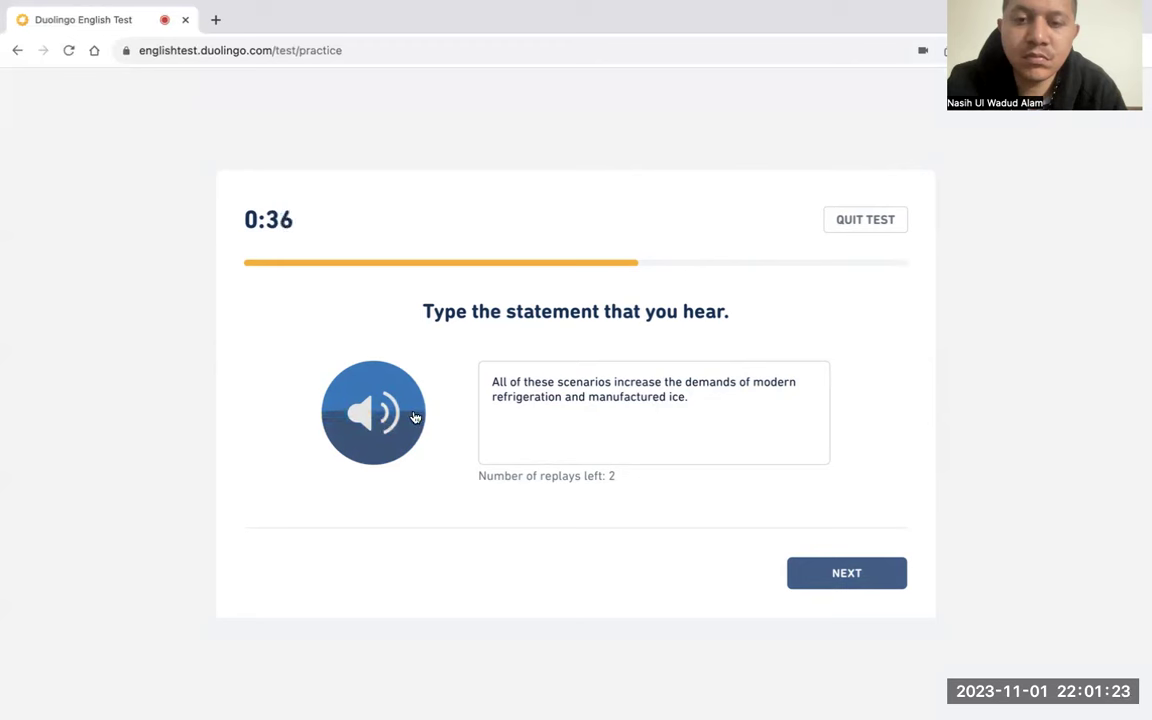
double_click(744, 382)
text(for)
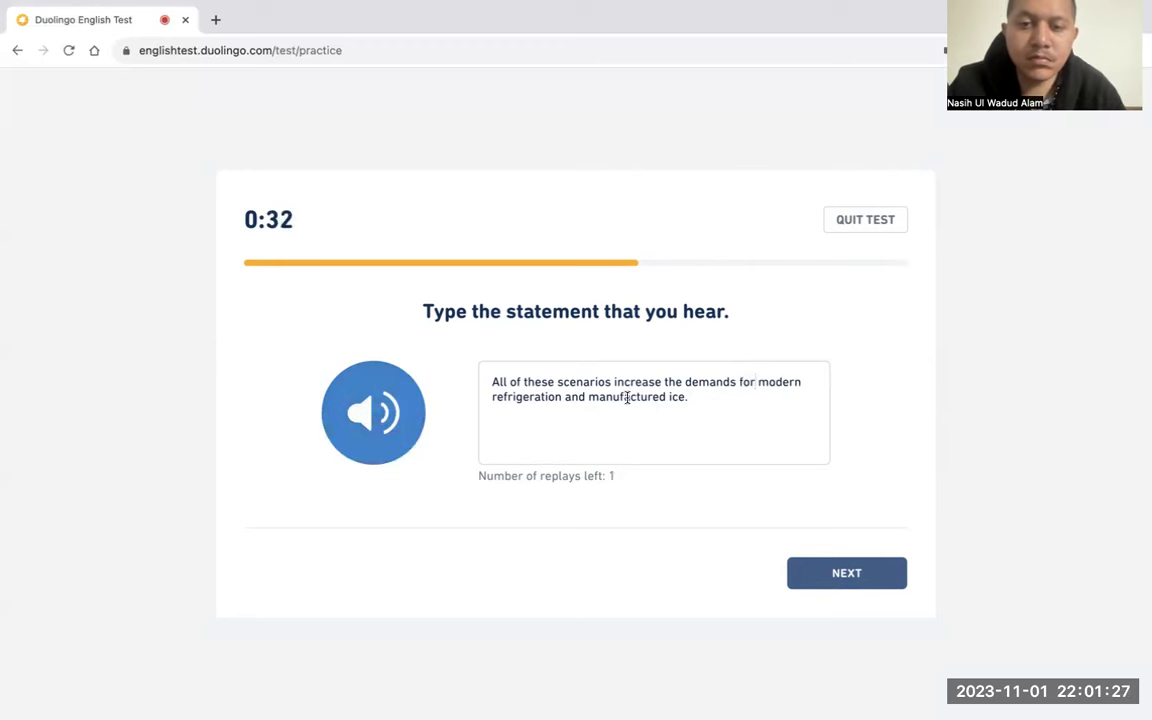
click(380, 432)
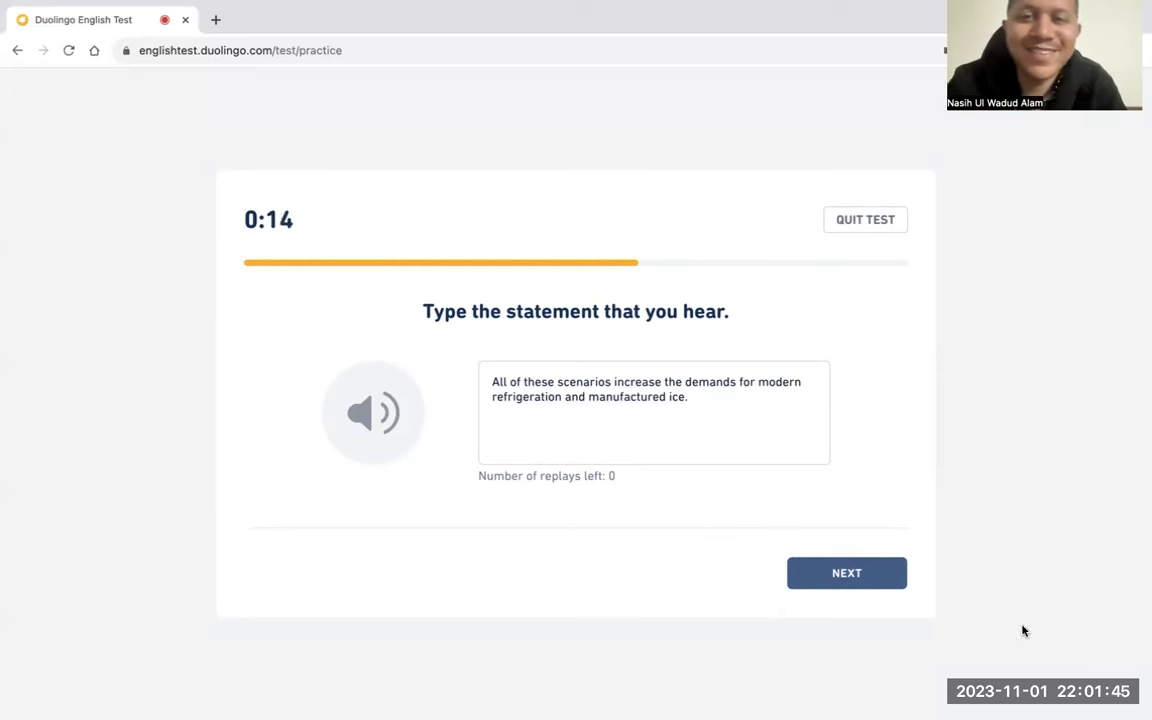
click(849, 575)
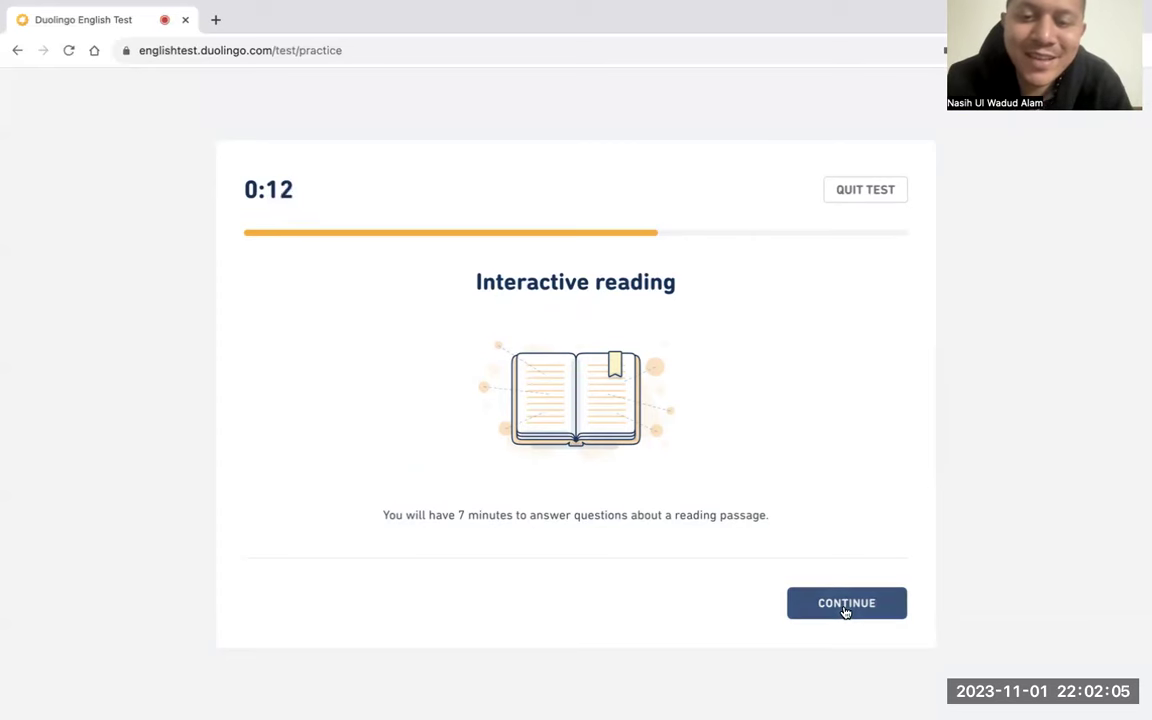
Start the interactive reading section and choose "suggests" for blank 2 of the human resources passage
click(845, 605)
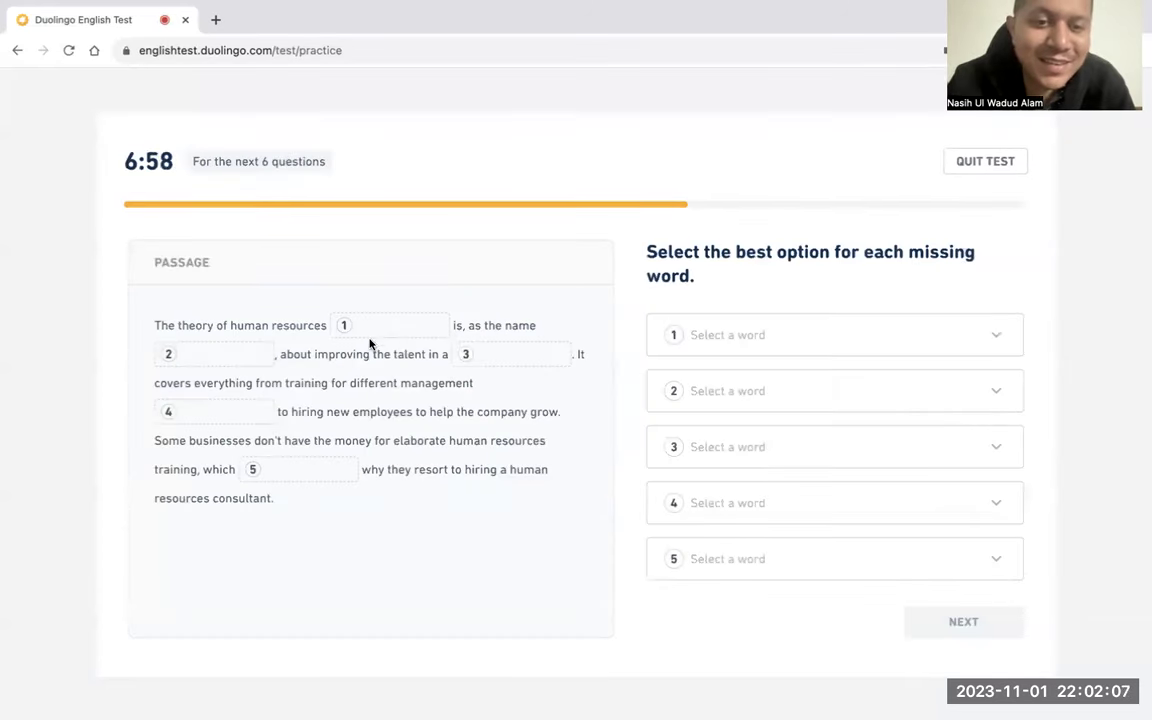
click(708, 336)
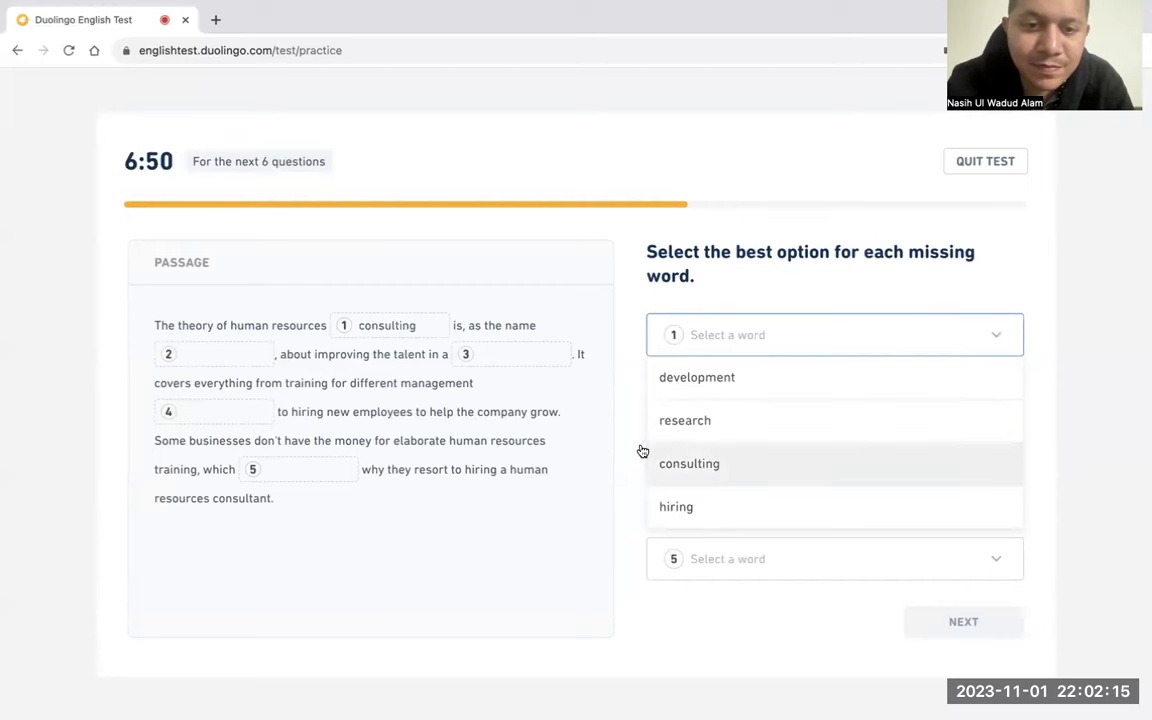
click(195, 369)
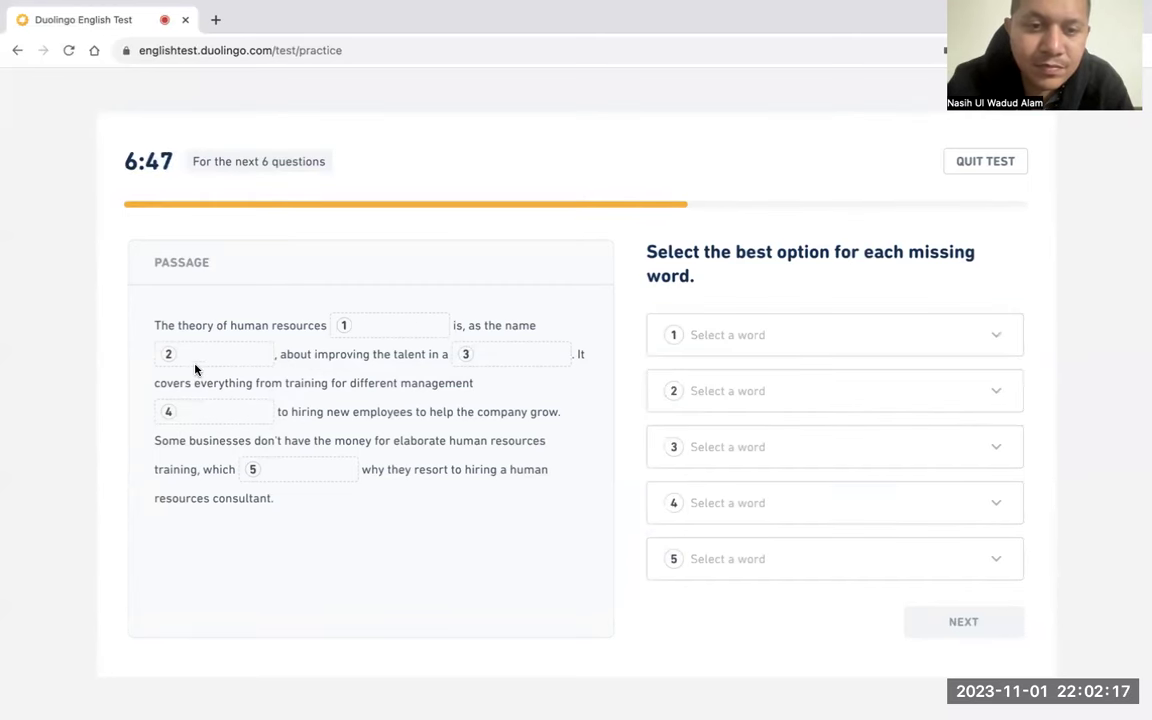
click(695, 387)
click(718, 565)
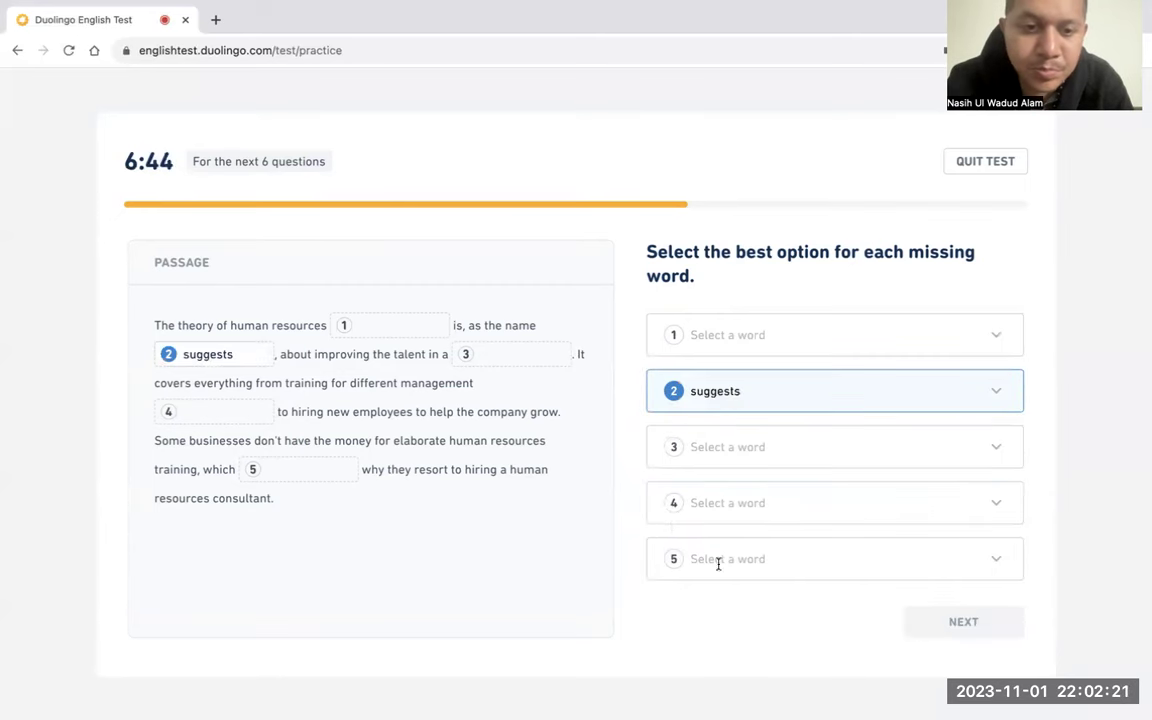
Choose "career" for blank 3 and "projects" for blank 4 of the passage
click(747, 447)
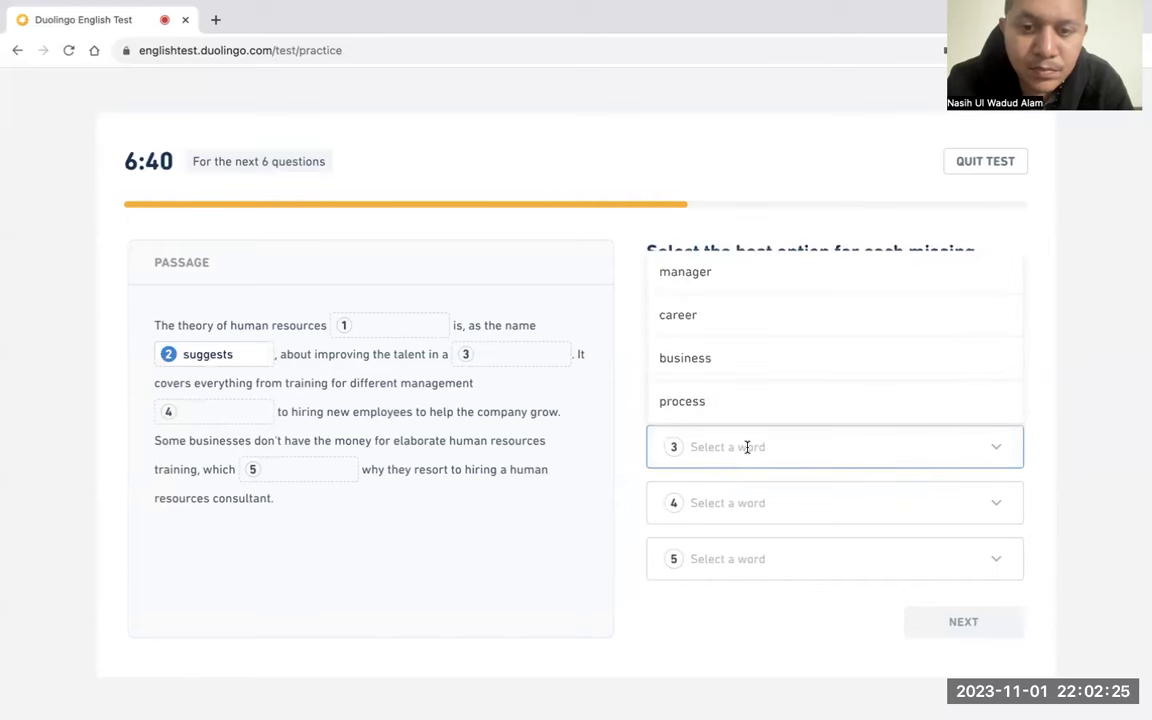
click(756, 336)
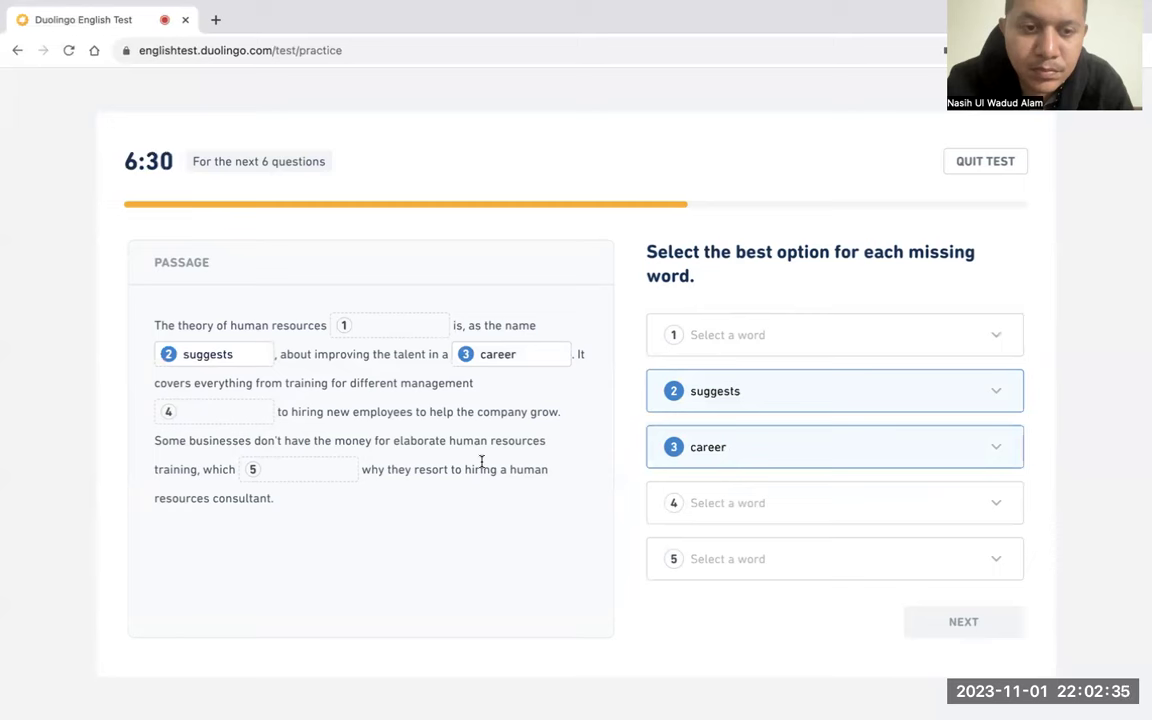
click(730, 501)
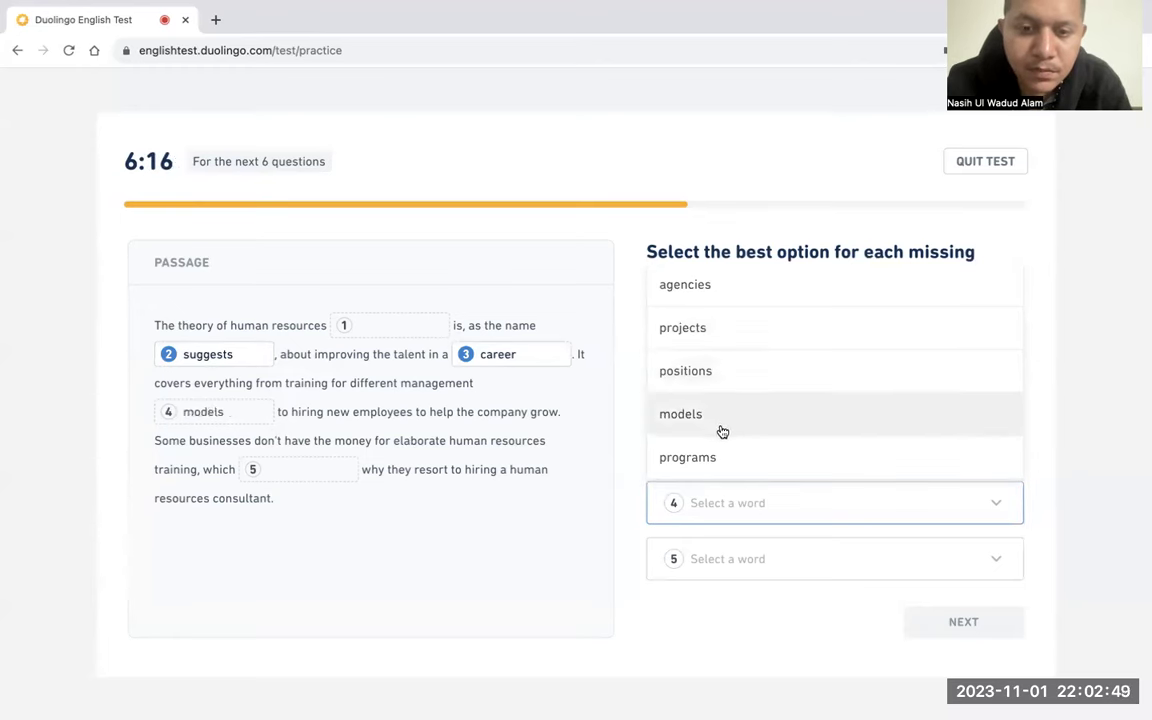
click(733, 350)
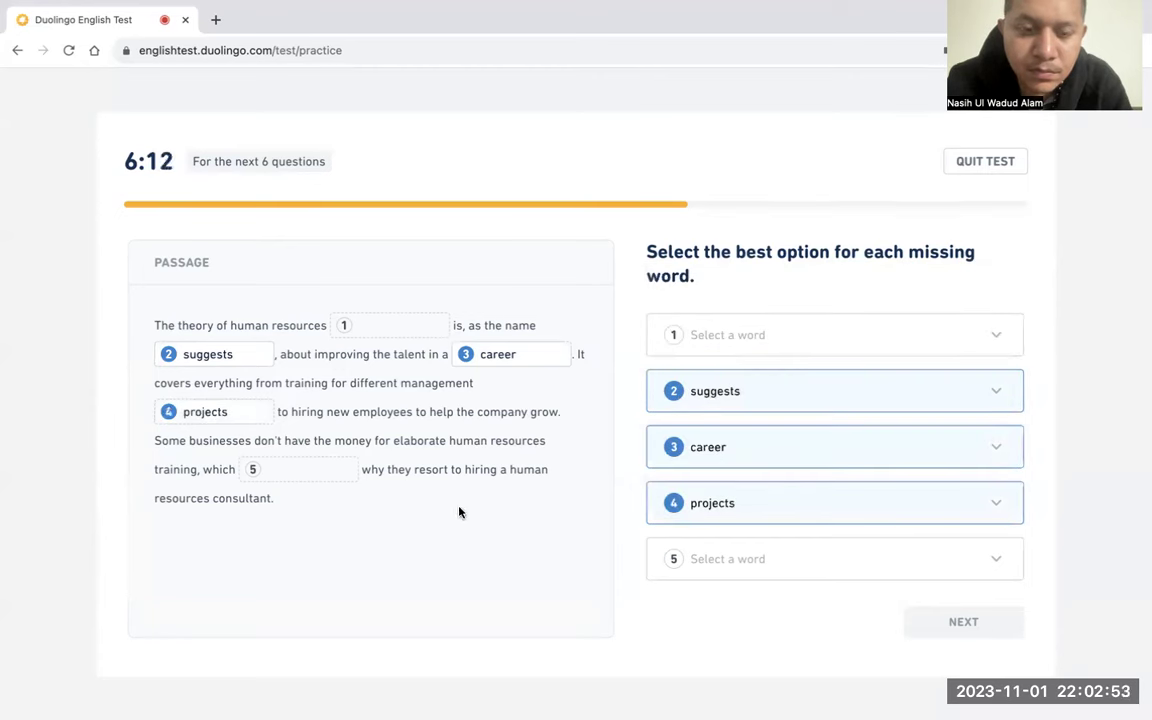
Choose "is" for blank 5 and "development" for blank 1 of the passage
click(717, 551)
click(715, 435)
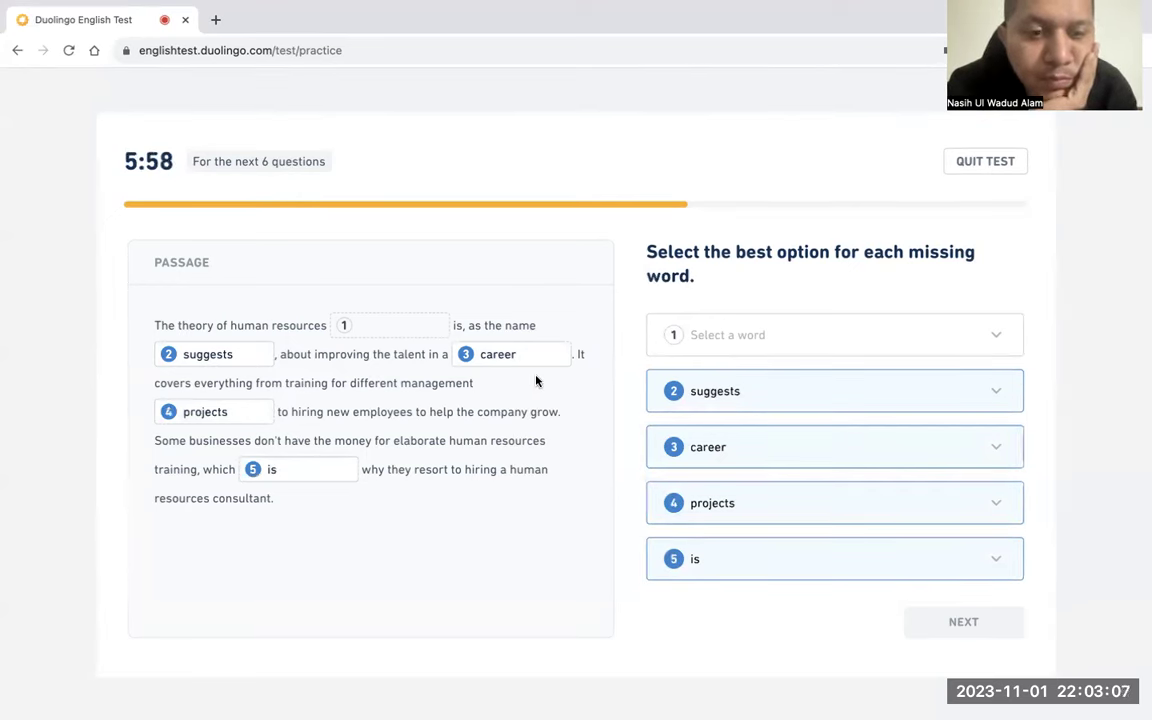
click(748, 350)
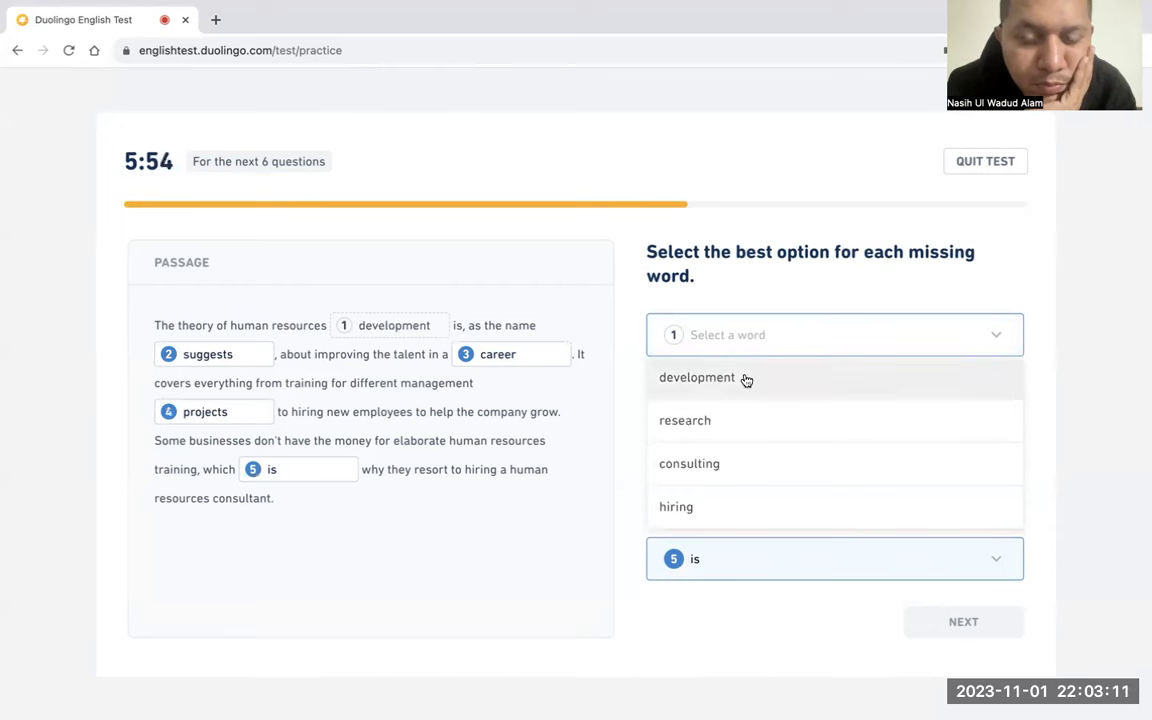
click(746, 379)
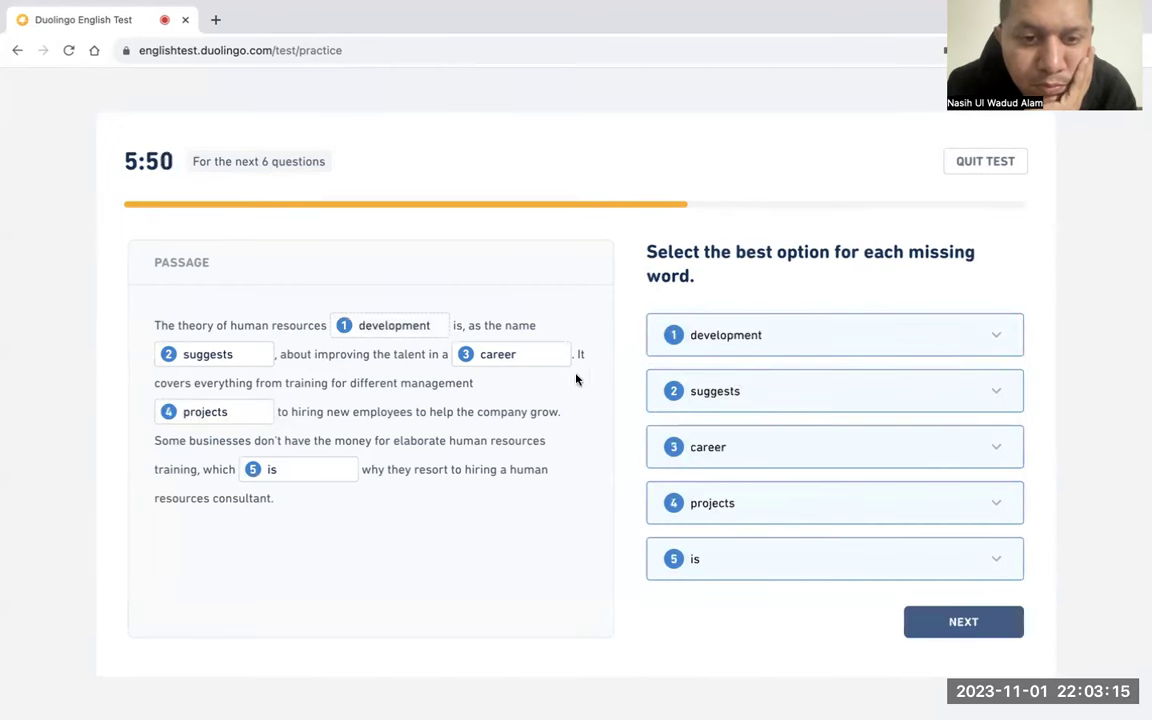
Change blank 3 to "business" and blank 4 to "positions", and submit the missing-word answers
click(701, 440)
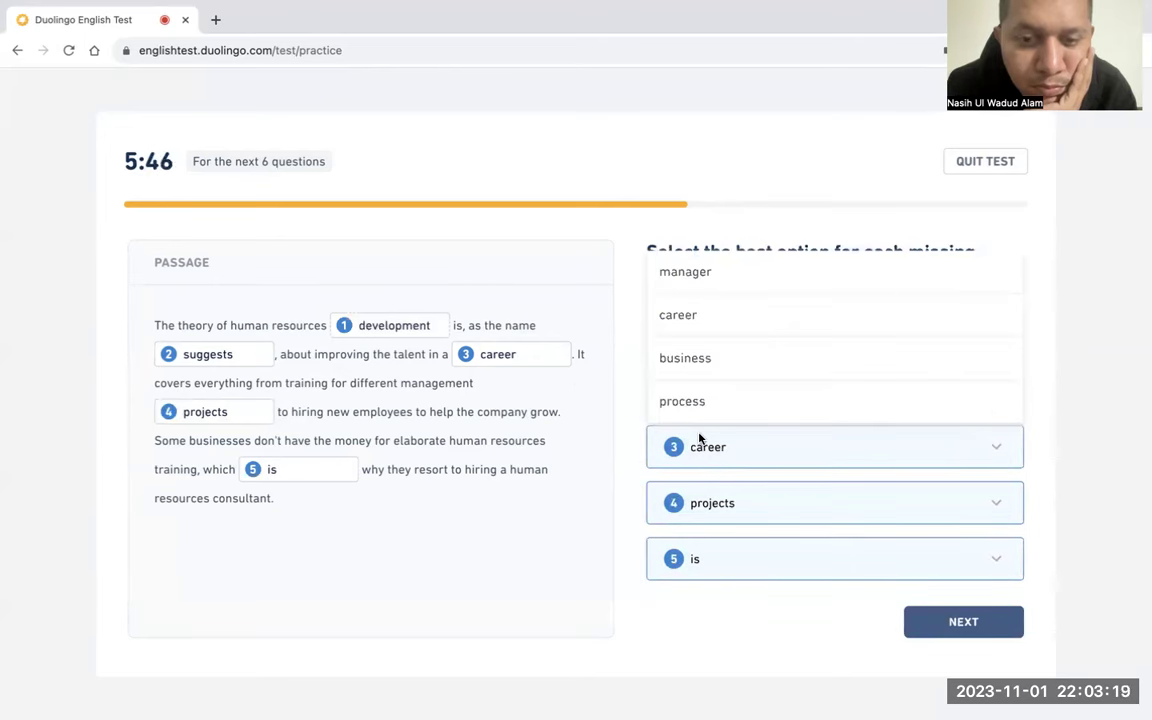
click(718, 355)
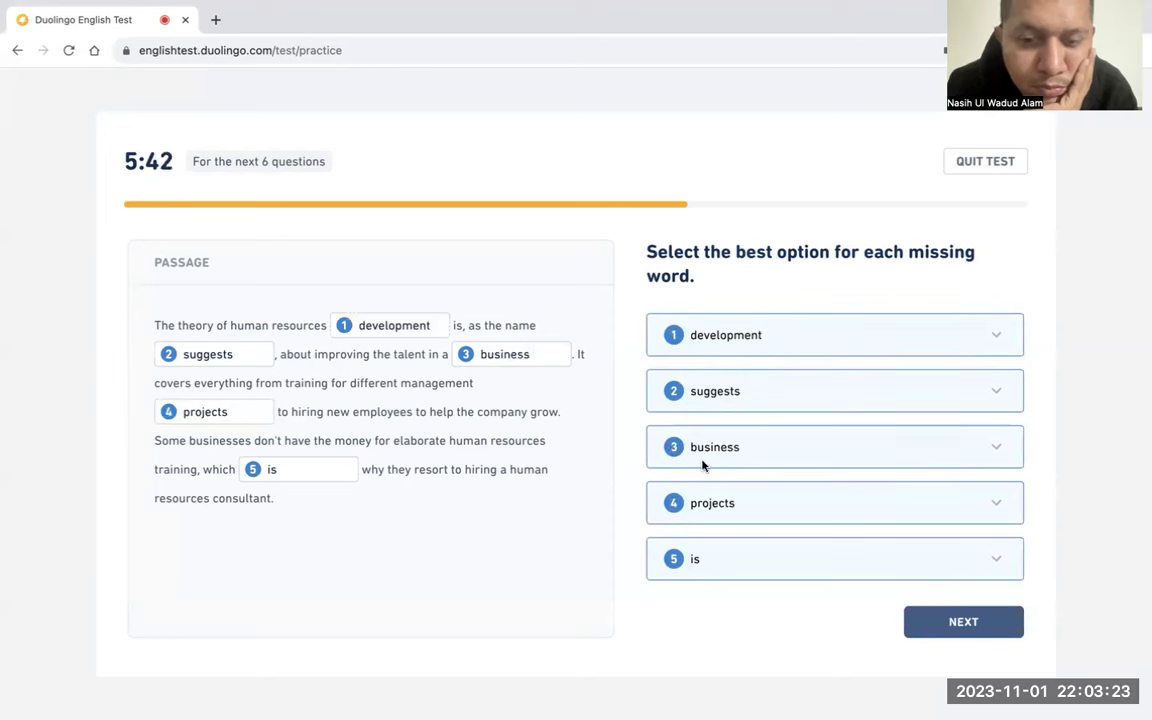
click(721, 498)
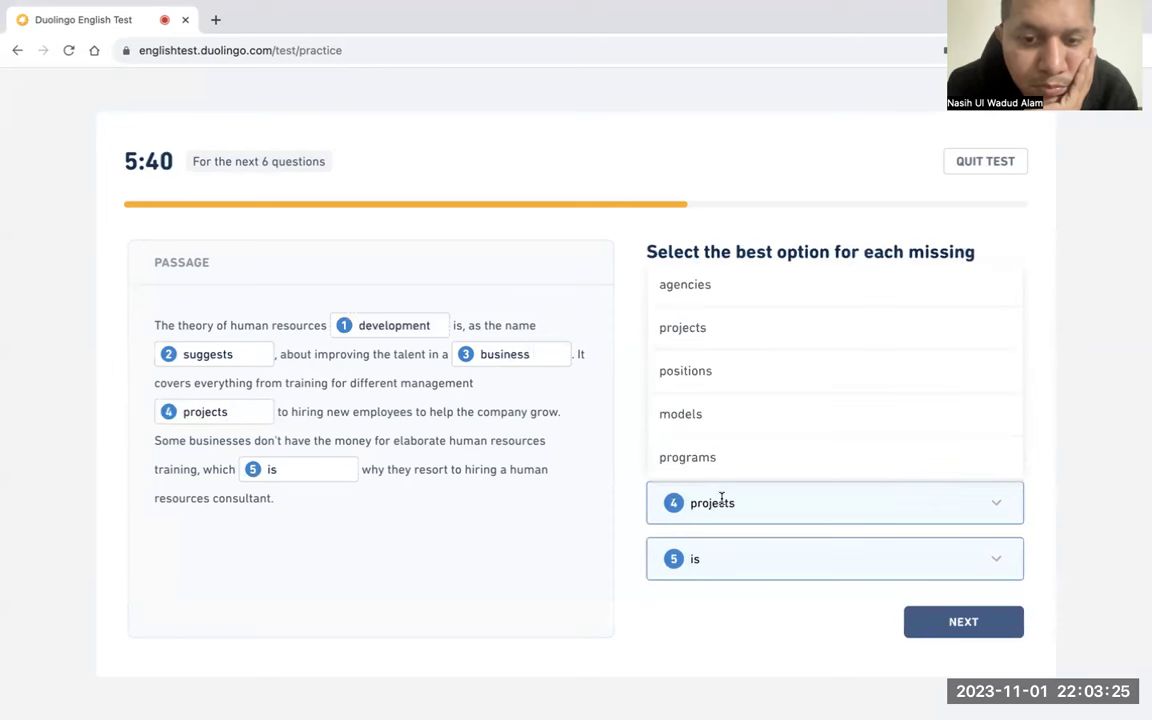
click(729, 385)
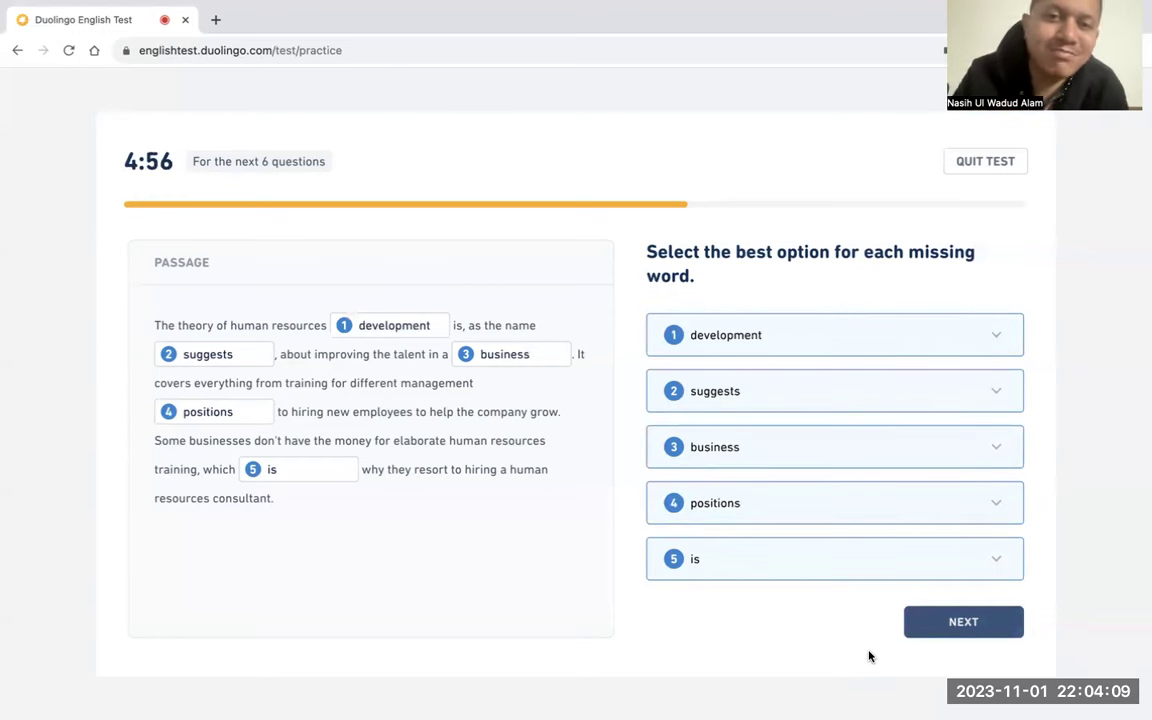
click(958, 620)
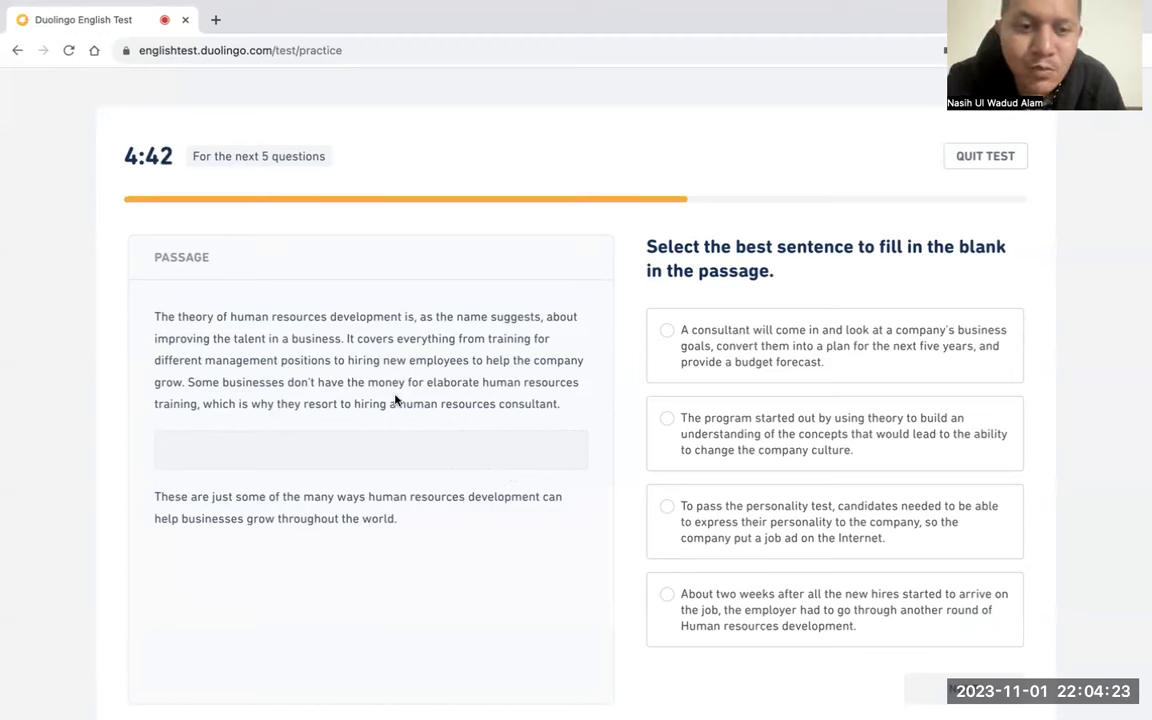
Review the sentences around the blank and choose the option beginning "A consultant will come in and look at a company's business goals" to fill it
drag(186, 384, 591, 404)
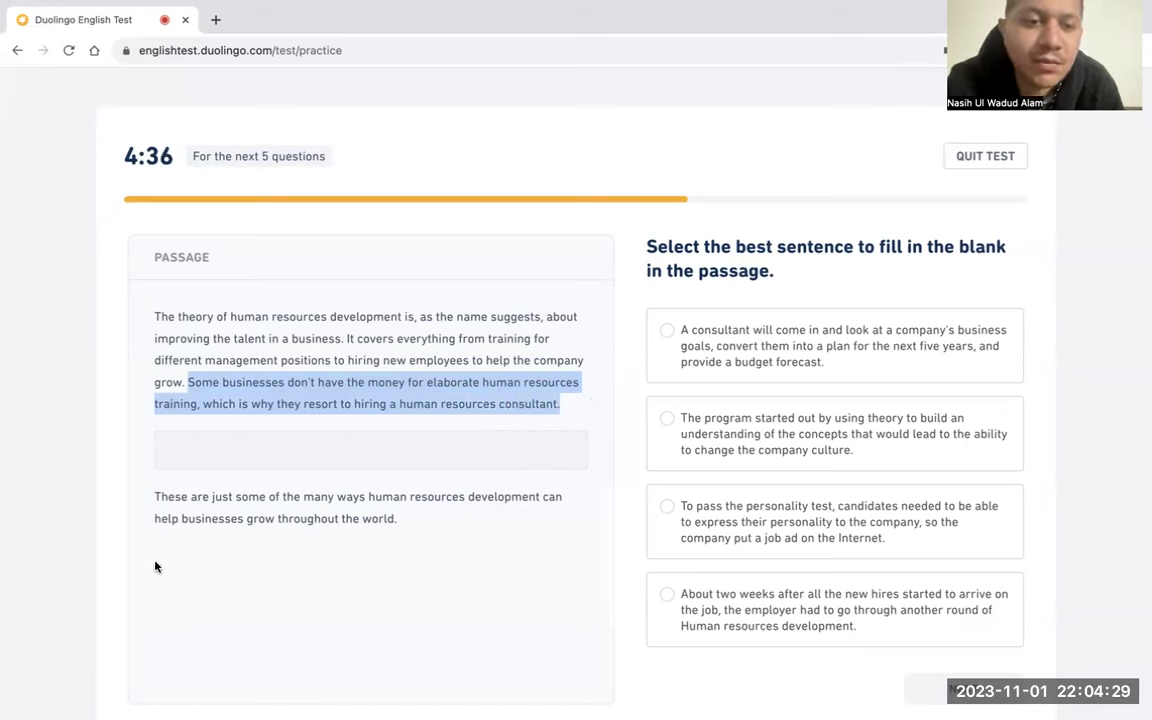
drag(141, 504, 414, 536)
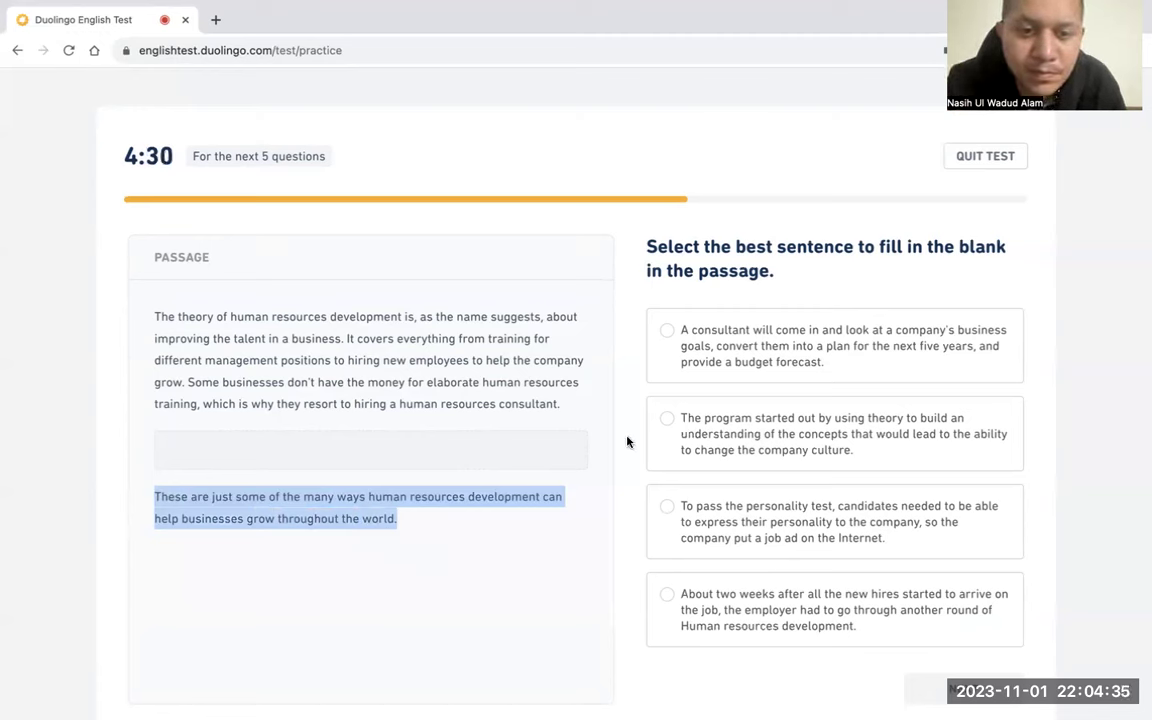
click(565, 403)
drag(565, 403, 185, 385)
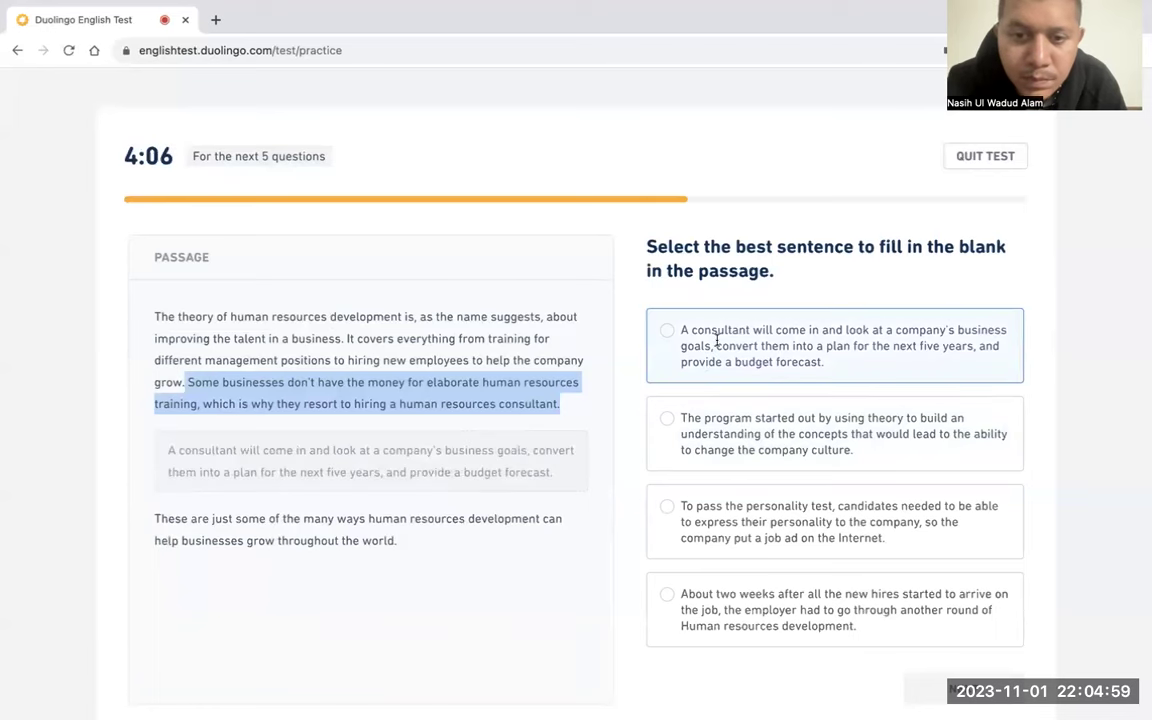
click(683, 334)
click(683, 334)
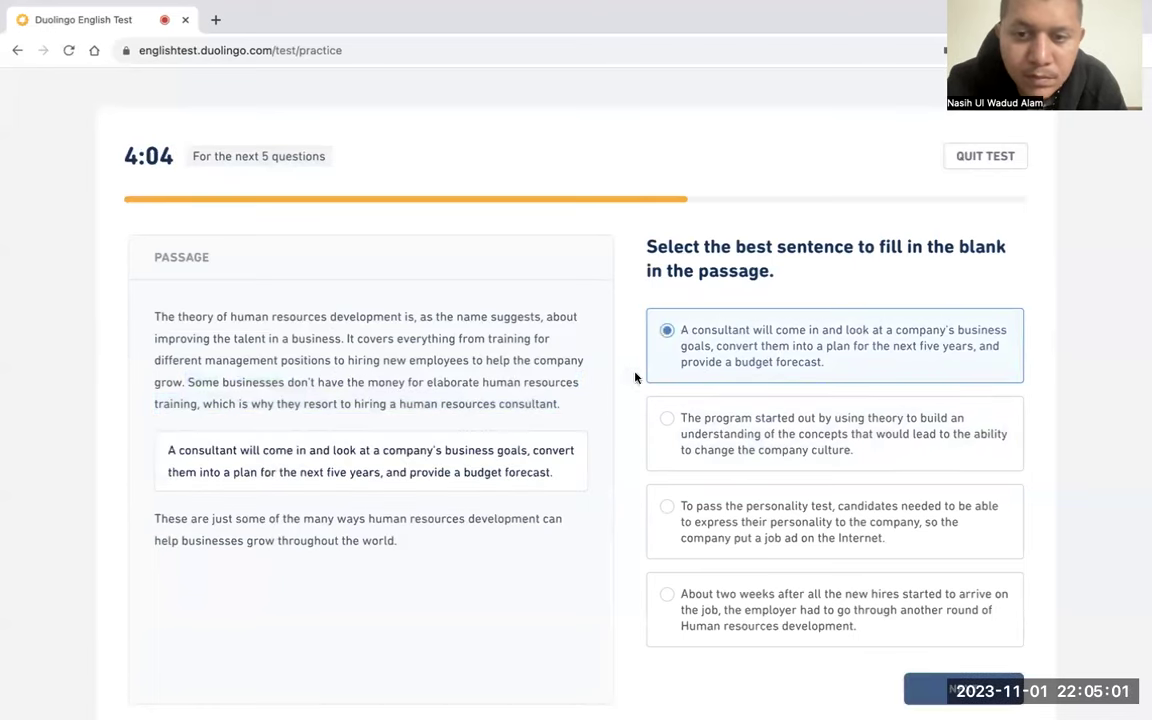